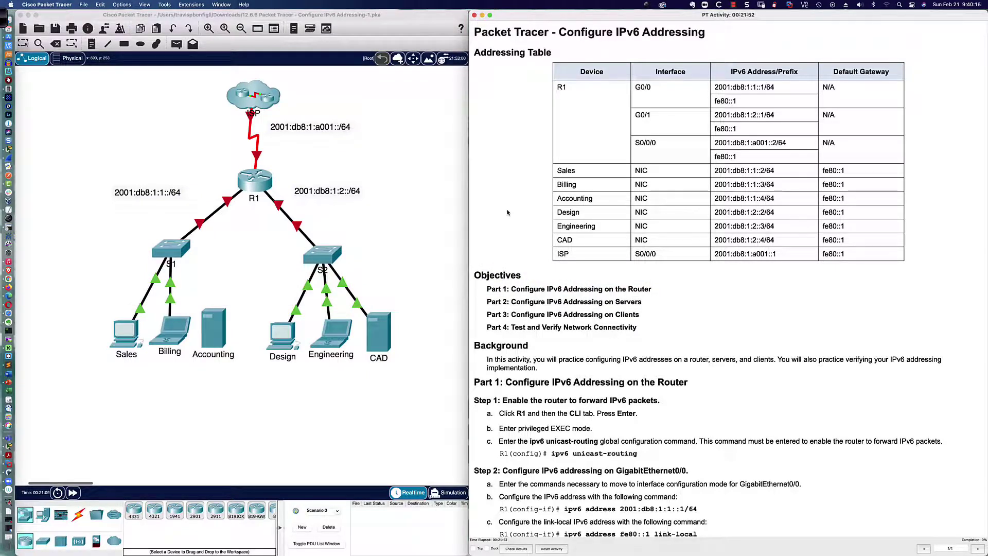
Switch to Firefox and review the 12.6.6 assignment notes on link-local addresses, highlighting the red note about Part 4 Step 1b
{"action": "key", "text": "super+Tab"}
{"action": "key", "text": "super+Tab"}
{"action": "key", "text": "super+Tab"}
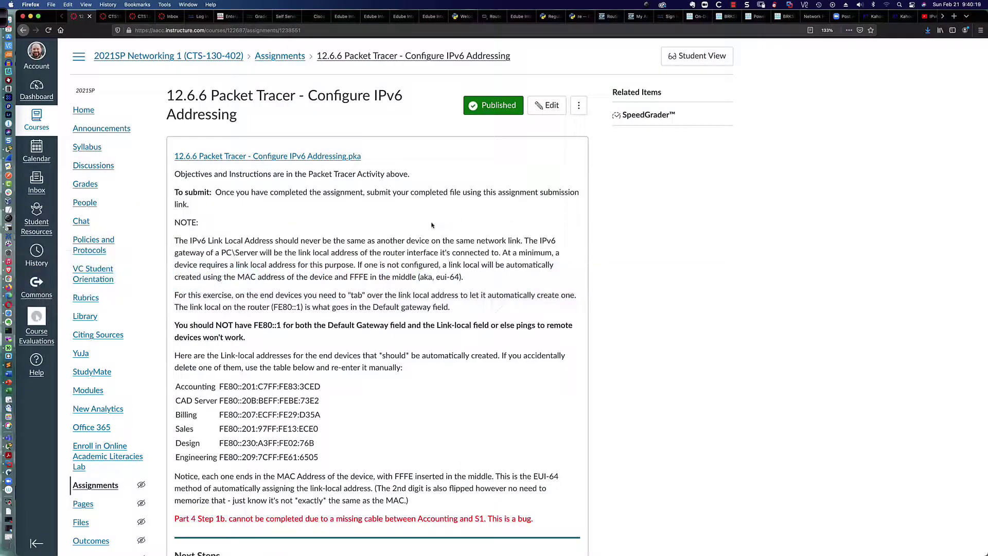
{"action": "scroll", "coordinate": [335, 227], "scroll_direction": "down", "scroll_amount": 2}
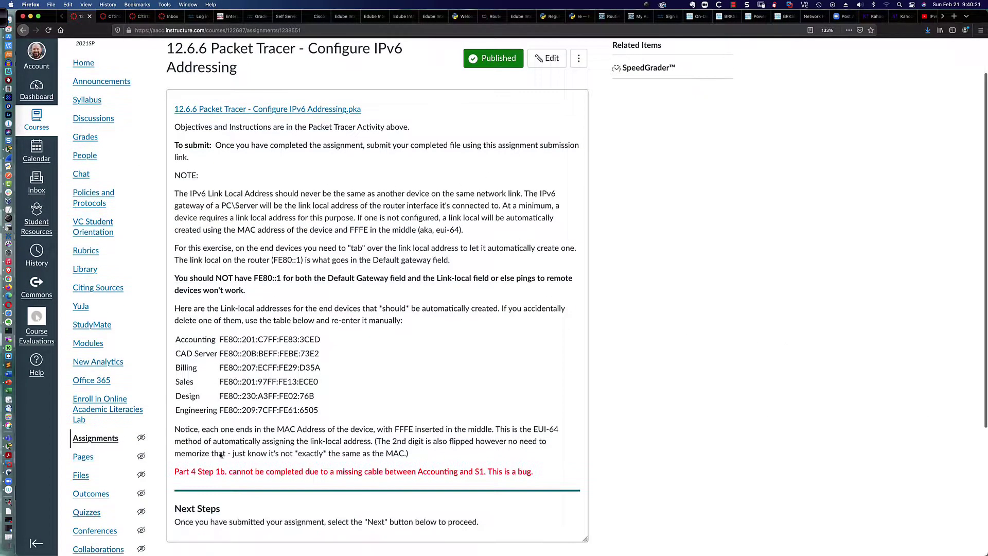
{"action": "left_click_drag", "start_coordinate": [175, 472], "coordinate": [535, 485]}
{"action": "scroll", "coordinate": [227, 473], "scroll_direction": "up", "scroll_amount": 1}
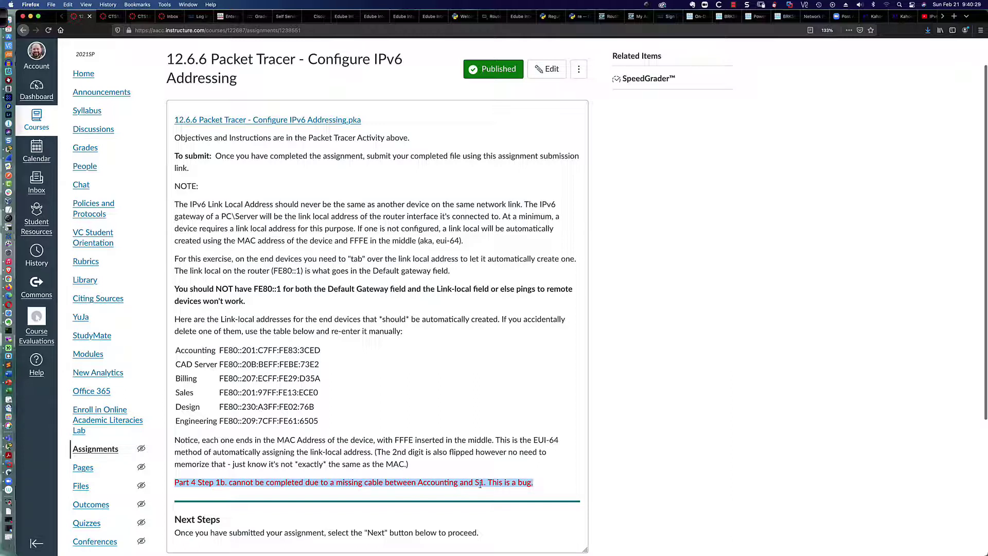
{"action": "left_click", "coordinate": [535, 486]}
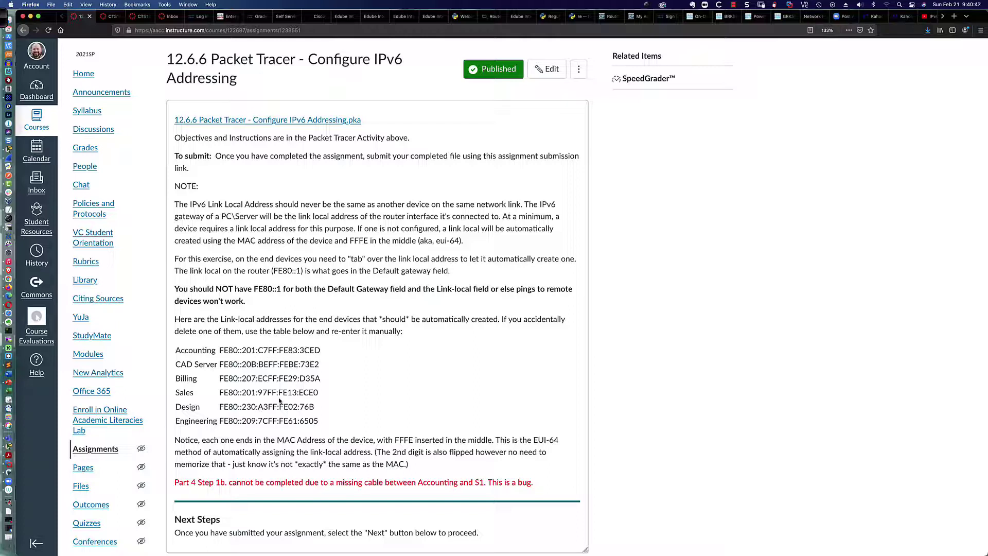
Return to Packet Tracer and read the Part 1 instructions for configuring IPv6 addressing on the router
{"action": "key", "text": "super+Tab"}
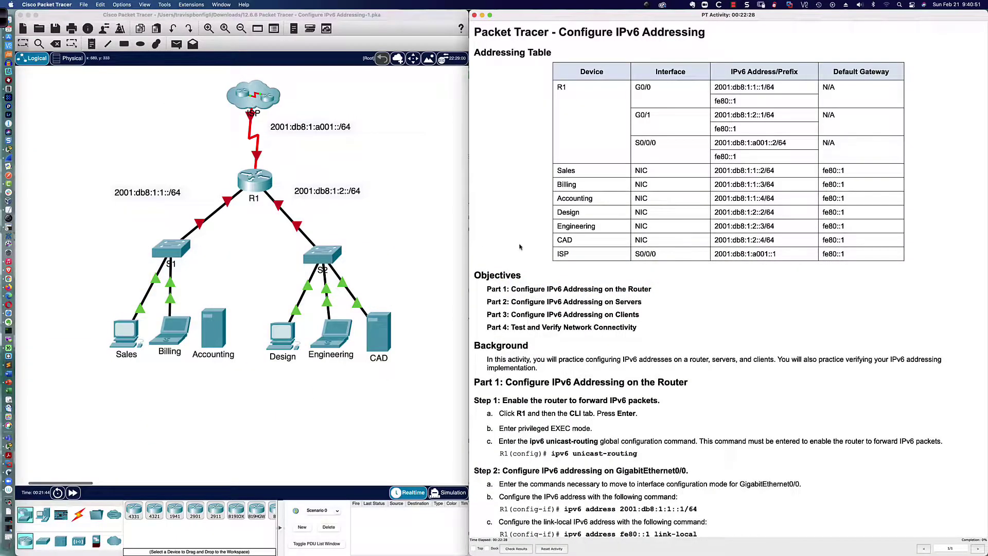
{"action": "scroll", "coordinate": [518, 231], "scroll_direction": "down", "scroll_amount": 8}
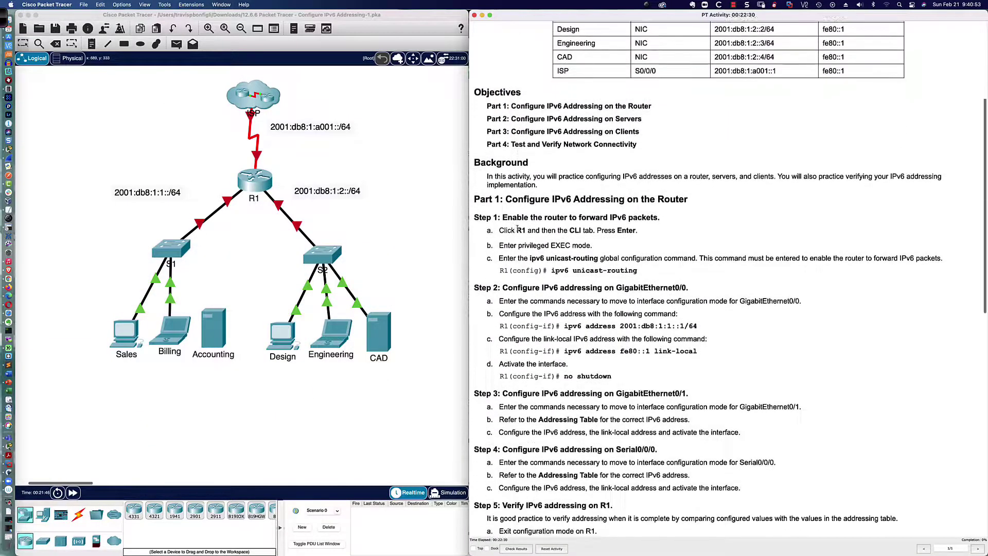
{"action": "scroll", "coordinate": [518, 231], "scroll_direction": "down", "scroll_amount": 4}
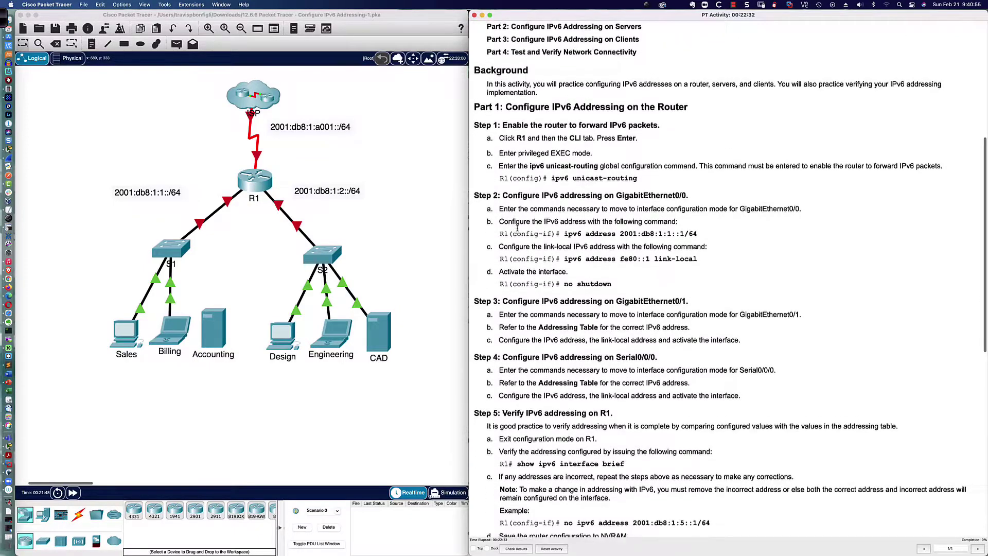
{"action": "scroll", "coordinate": [518, 228], "scroll_direction": "down", "scroll_amount": 2}
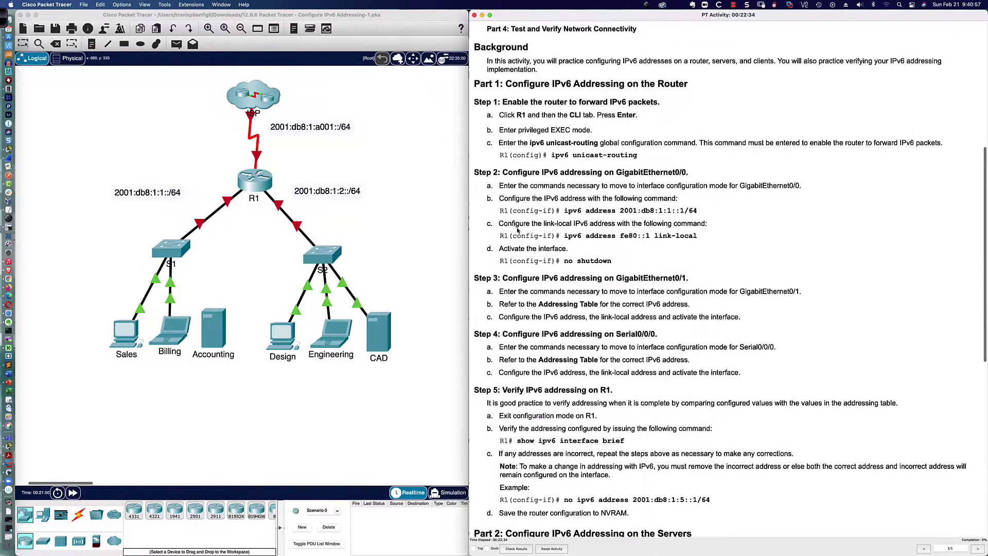
{"action": "scroll", "coordinate": [519, 230], "scroll_direction": "down", "scroll_amount": 1}
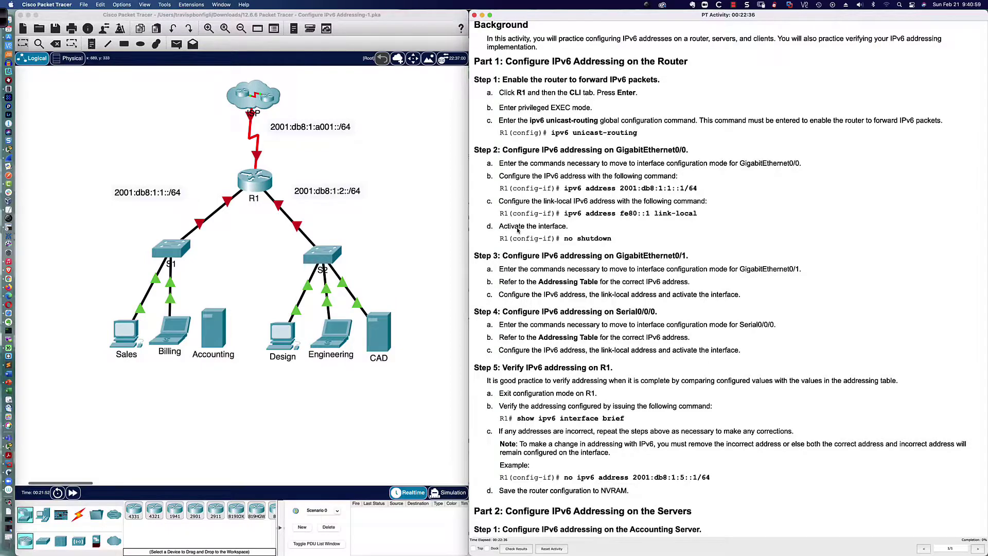
{"action": "scroll", "coordinate": [518, 230], "scroll_direction": "down", "scroll_amount": 1}
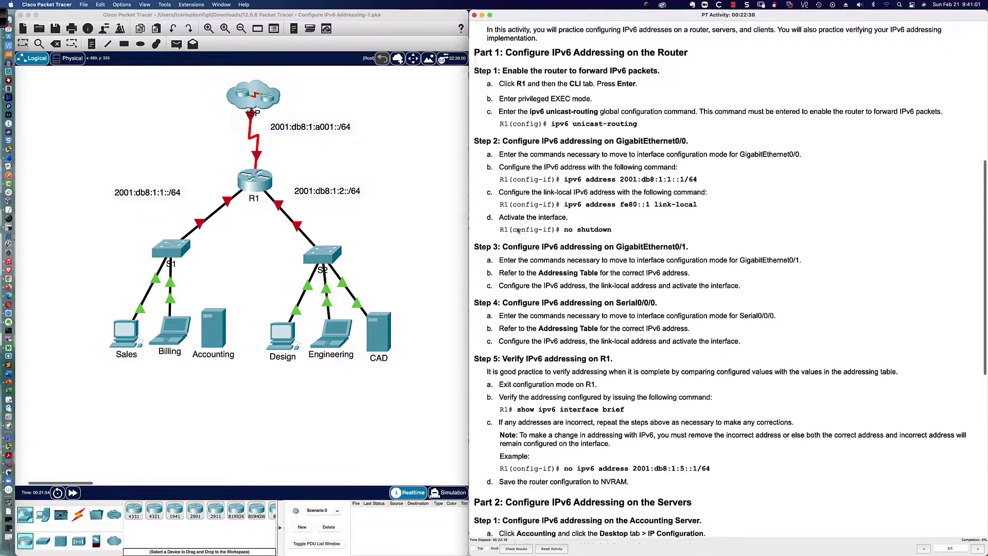
{"action": "scroll", "coordinate": [518, 230], "scroll_direction": "down", "scroll_amount": 2}
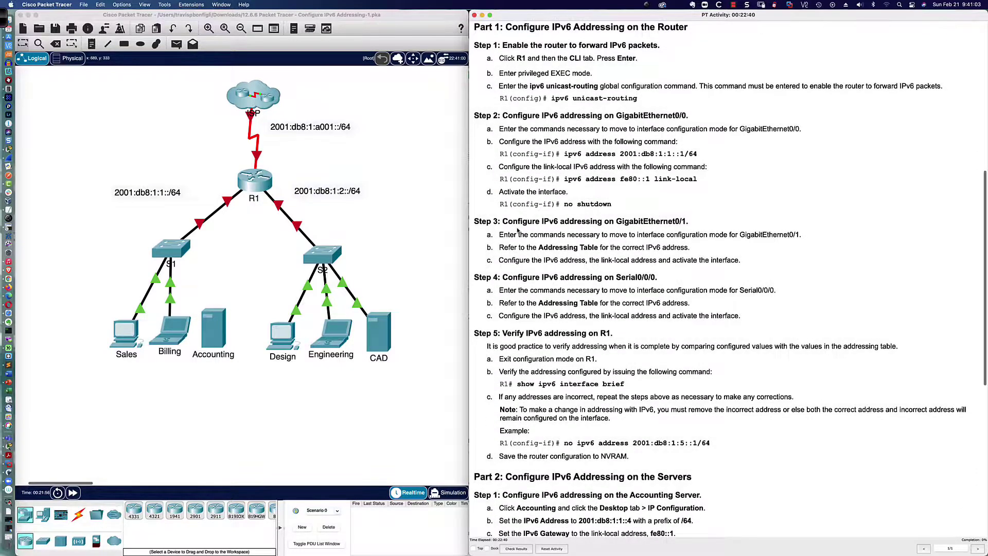
Open router R1's command line, place its window below the router in the topology, widen it, and start the console session
{"action": "left_click", "coordinate": [255, 180]}
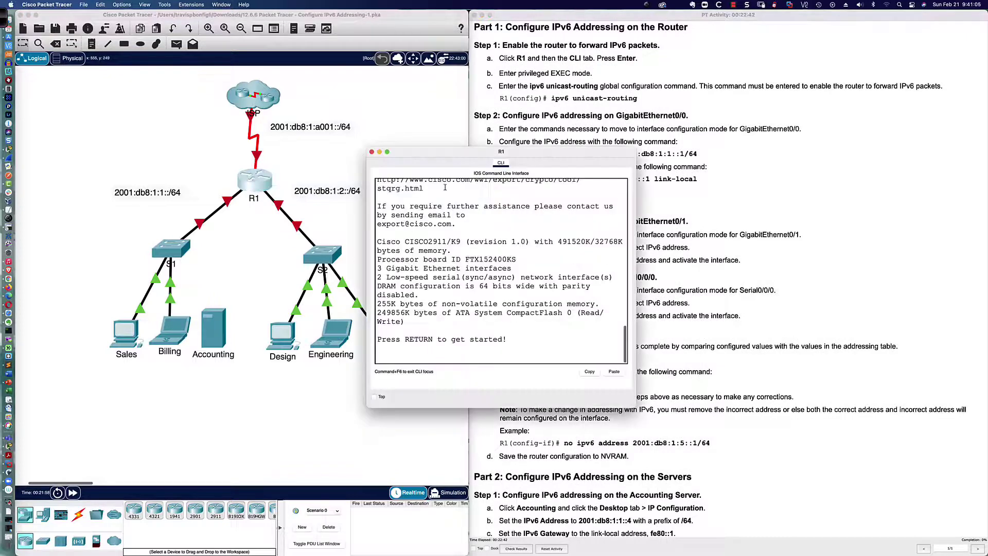
{"action": "left_click_drag", "start_coordinate": [441, 157], "coordinate": [93, 305]}
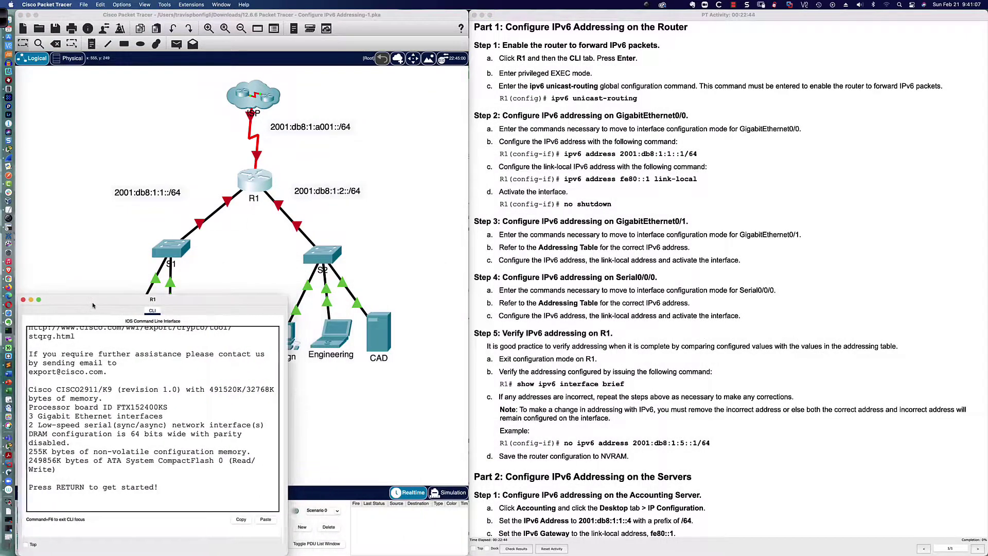
{"action": "left_click_drag", "start_coordinate": [288, 295], "coordinate": [466, 277]}
{"action": "left_click", "coordinate": [414, 402]}
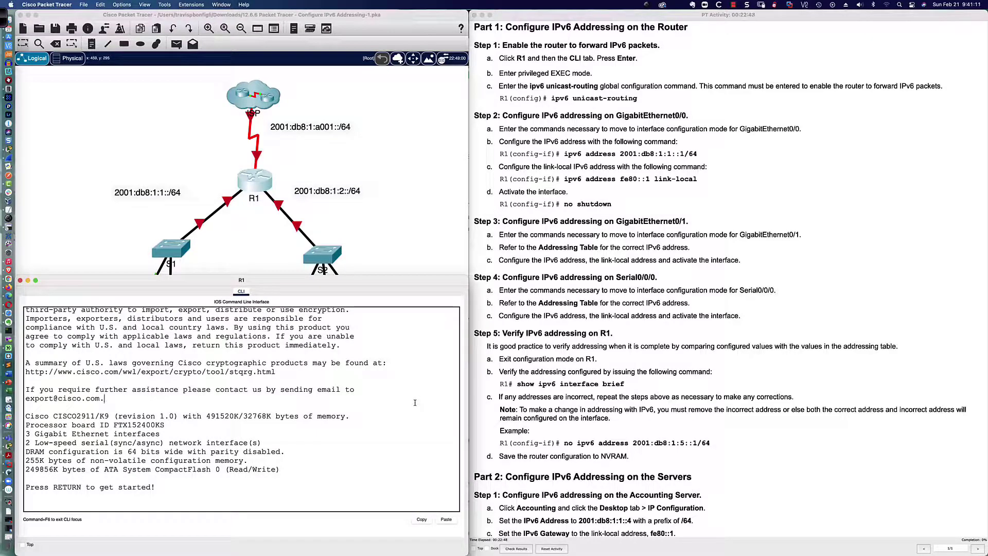
{"action": "key", "text": "Return"}
{"action": "key", "text": "Return"}
{"action": "key", "text": "Return"}
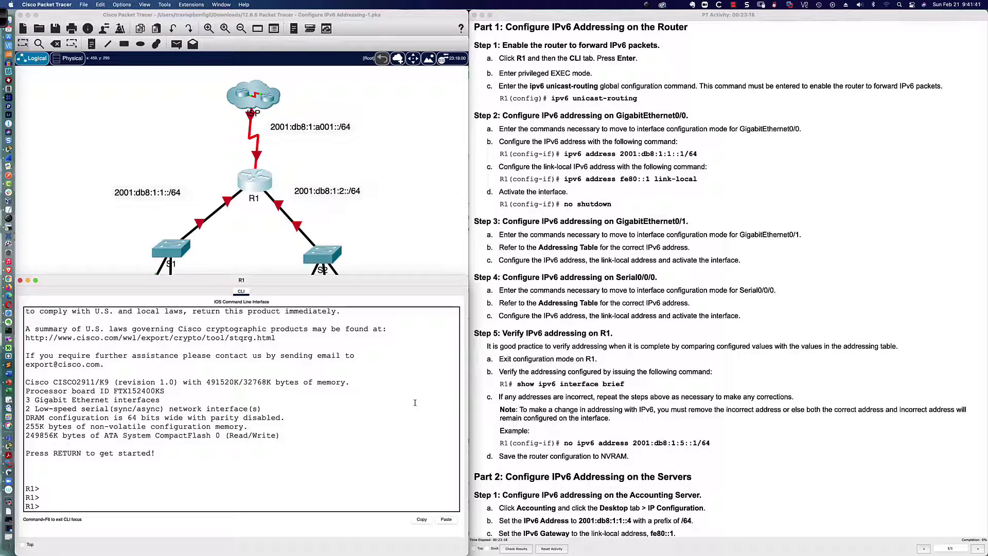
Enter privileged EXEC and global configuration mode on R1 and enable IPv6 forwarding with ipv6 unicast-routing
{"action": "type", "text": "en"}
{"action": "key", "text": "Return"}
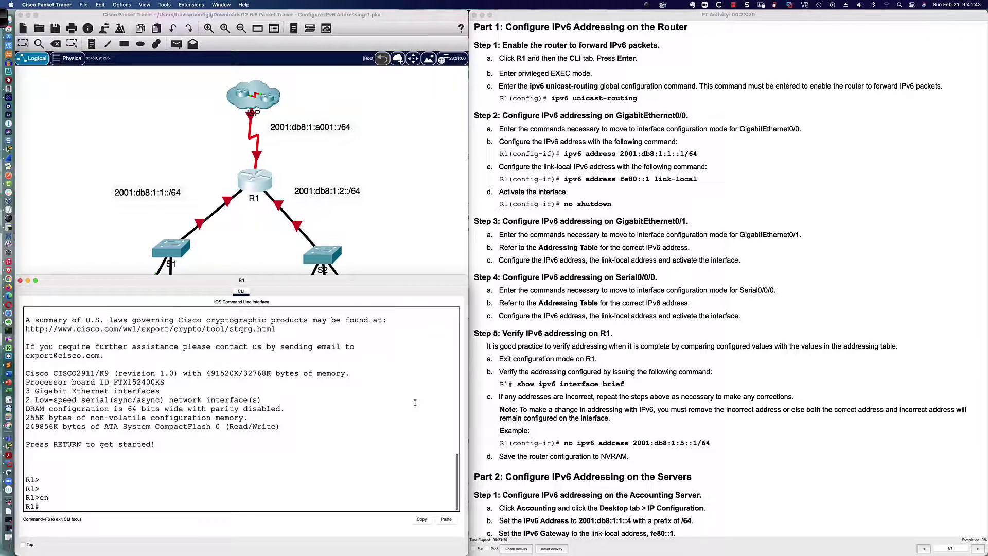
{"action": "type", "text": "conf t"}
{"action": "key", "text": "Return"}
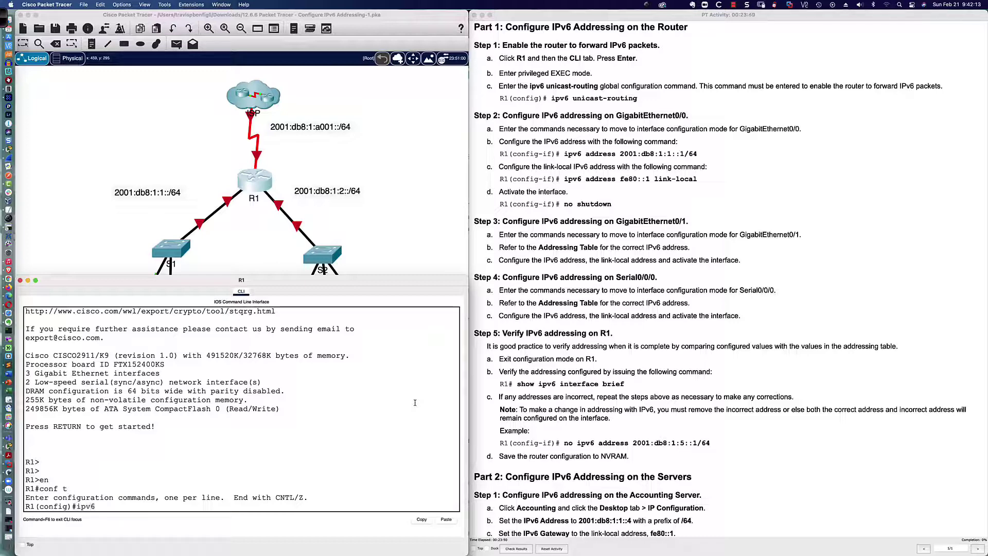
{"action": "type", "text": "uni"}
{"action": "key", "text": "Tab"}
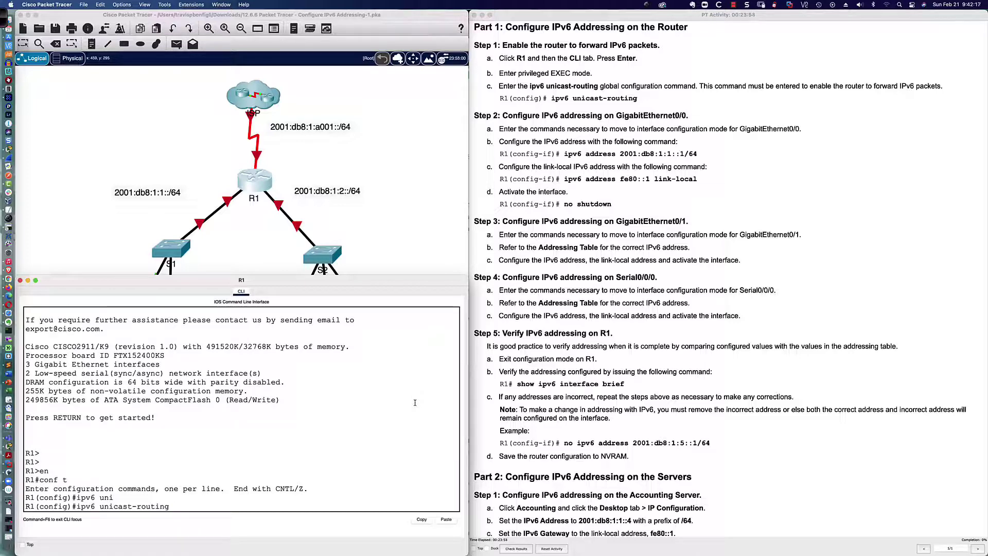
{"action": "key", "text": "Return"}
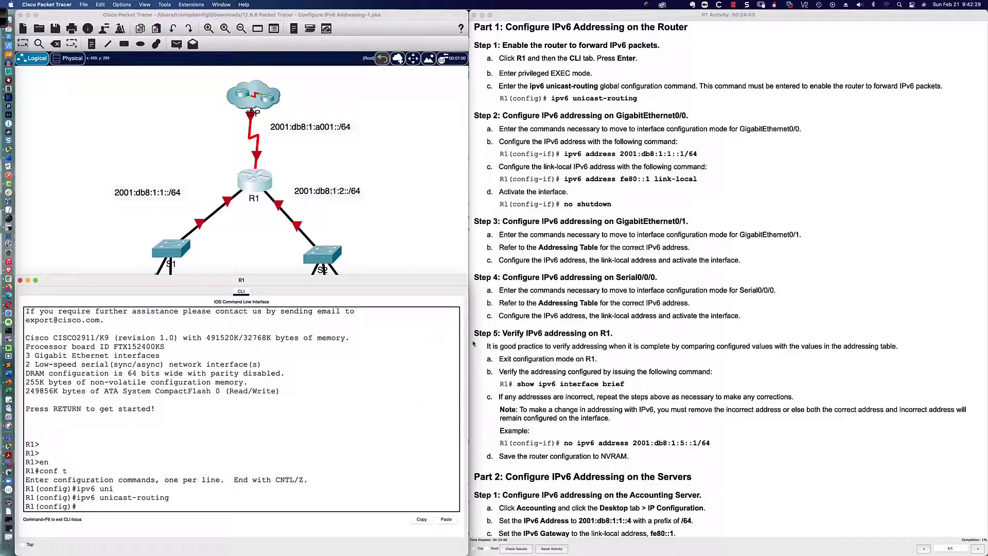
Enter interface configuration mode for gi0/0 on R1 and activate the interface with no shut
{"action": "scroll", "coordinate": [580, 235], "scroll_direction": "down", "scroll_amount": 4}
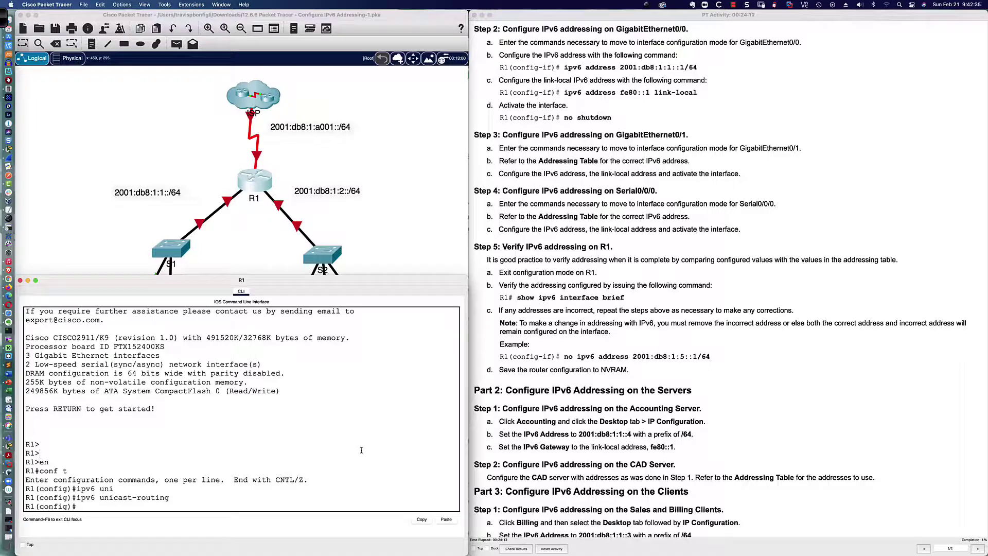
{"action": "key", "text": "Return"}
{"action": "key", "text": "Return"}
{"action": "key", "text": "Return"}
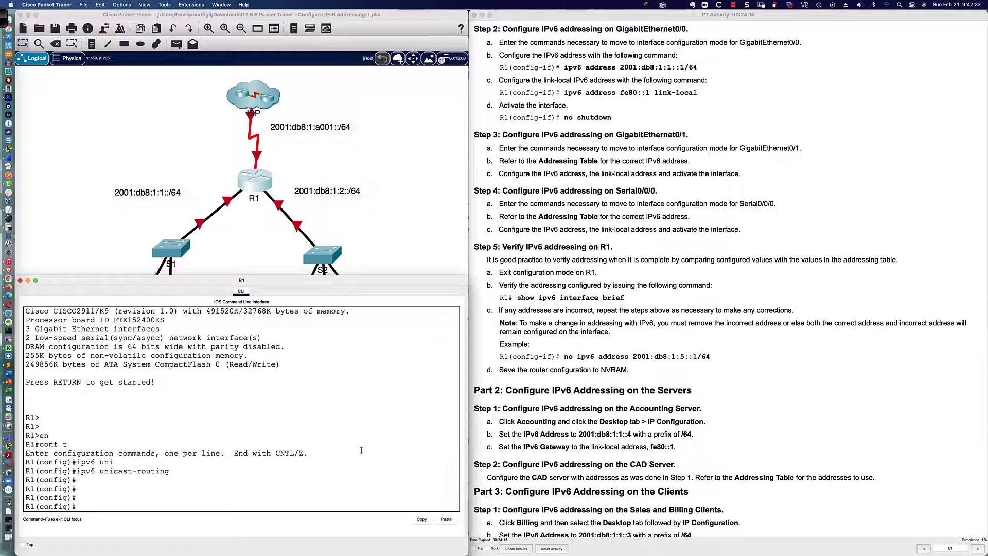
{"action": "type", "text": "int gi0/0"}
{"action": "key", "text": "Return"}
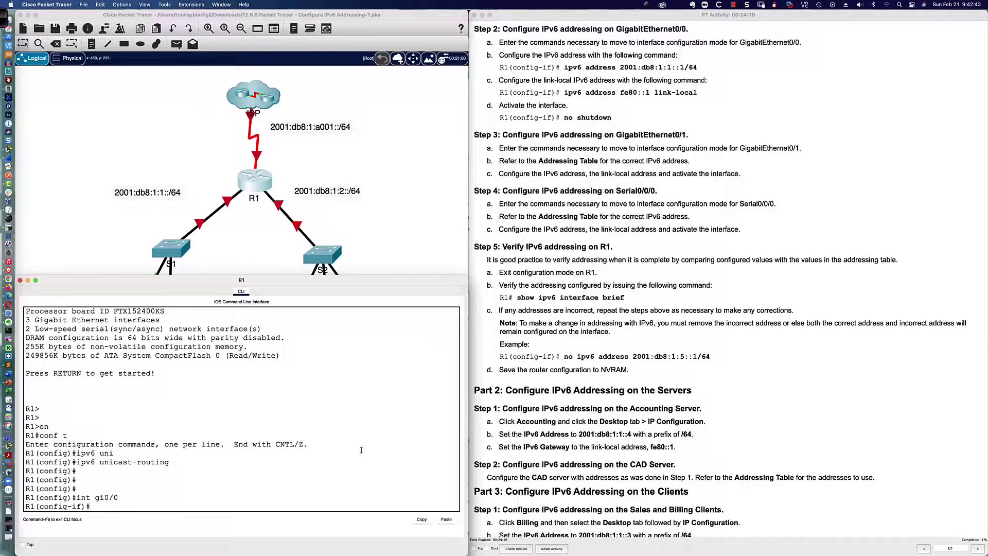
{"action": "type", "text": "no shjut"}
{"action": "key", "text": "BackSpace"}
{"action": "key", "text": "BackSpace"}
{"action": "key", "text": "BackSpace"}
{"action": "type", "text": "ut"}
{"action": "key", "text": "Return"}
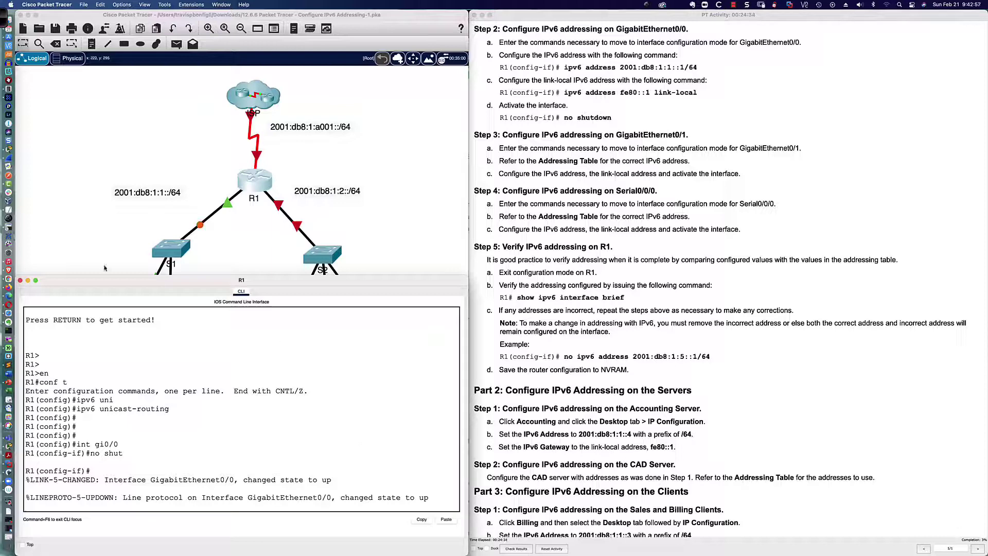
Bring the topology to the front to check the link between R1 and S1, and reopen R1's command line
{"action": "left_click", "coordinate": [87, 264]}
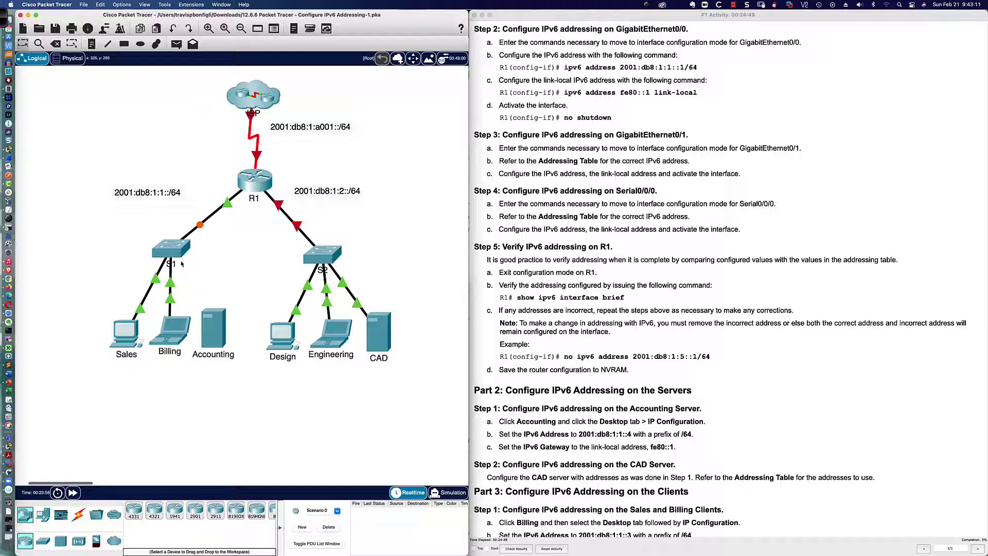
{"action": "key", "text": "super+Tab"}
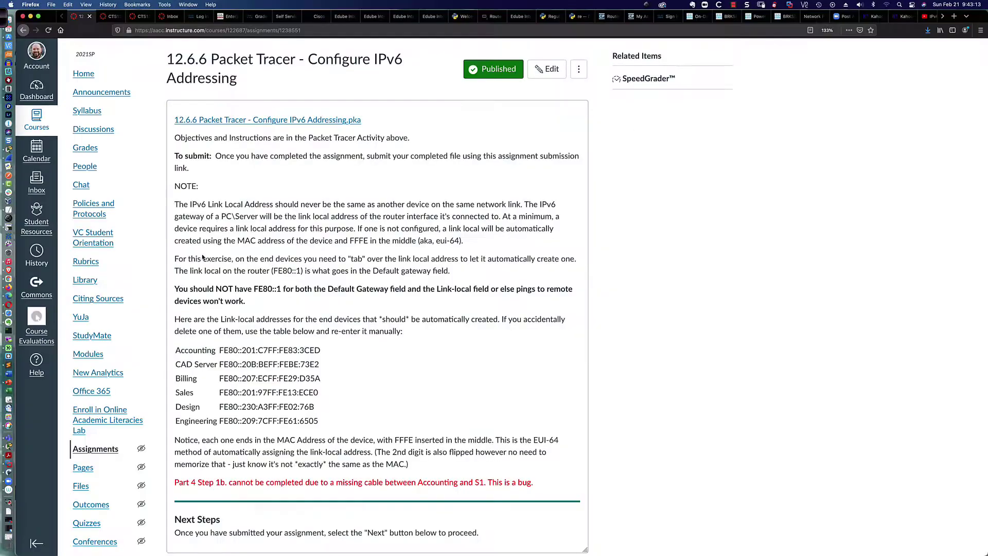
{"action": "key", "text": "super+Tab"}
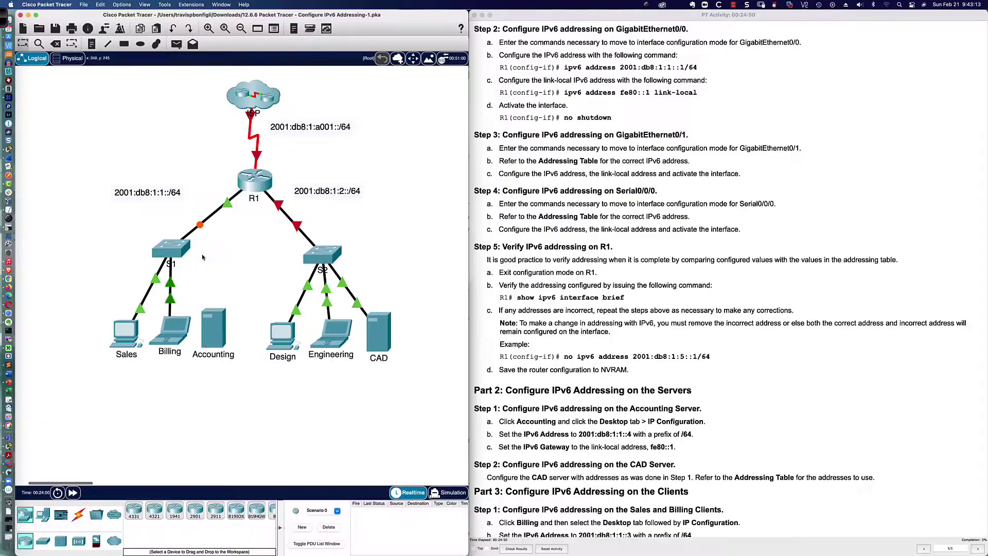
{"action": "left_click", "coordinate": [252, 189]}
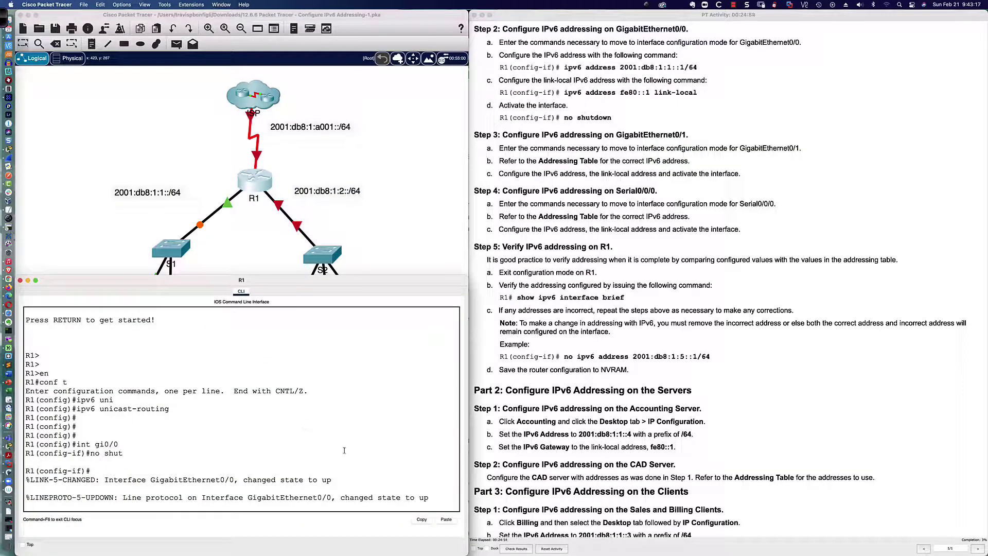
Display R1's brief IPv6 interface summary with do sh ipv6 int bri and highlight the GigabitEthernet0/0 entry
{"action": "key", "text": "Return"}
{"action": "key", "text": "Return"}
{"action": "key", "text": "Return"}
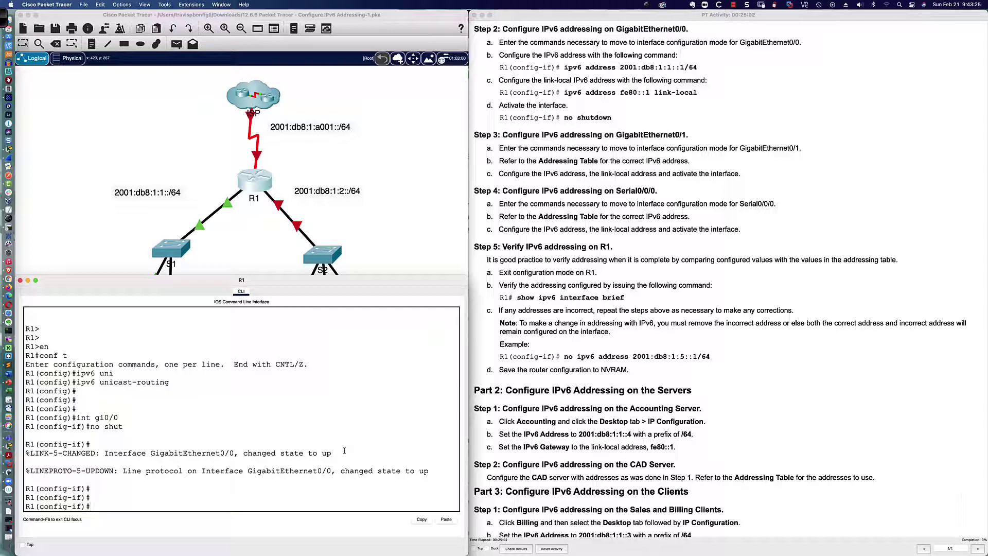
{"action": "type", "text": "do sh ipv6 int bri"}
{"action": "key", "text": "Return"}
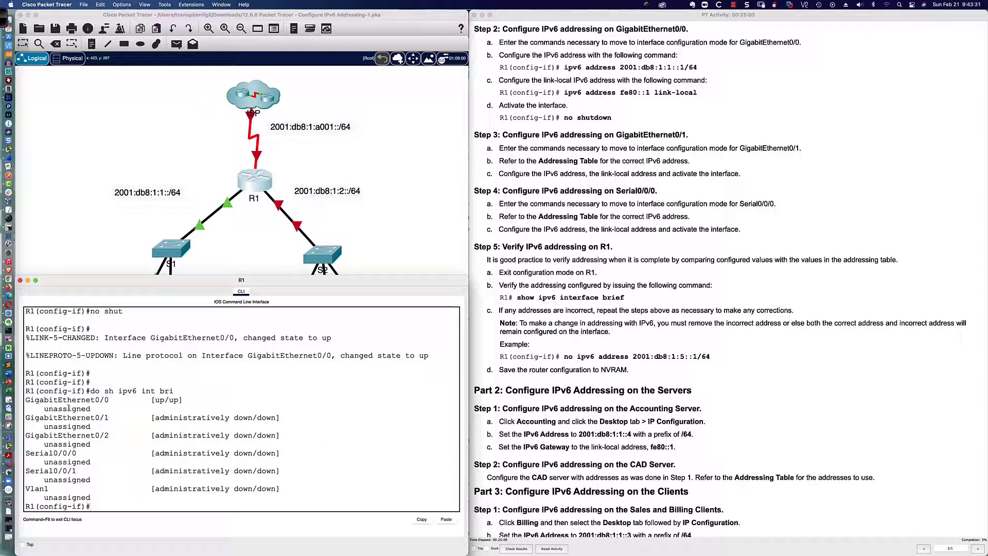
{"action": "left_click_drag", "start_coordinate": [26, 400], "coordinate": [194, 406]}
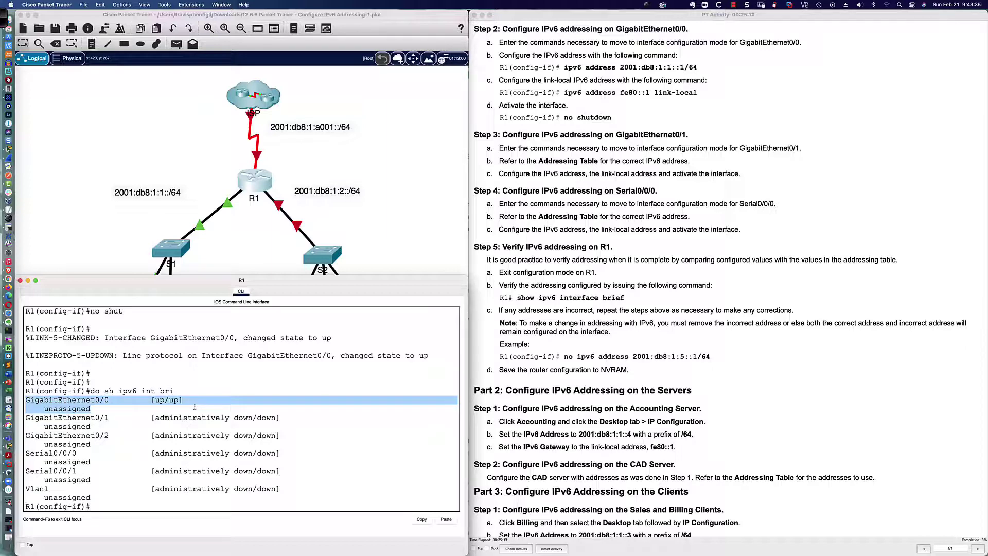
Assign the IPv6 address 2001:db8:1:1::1/64 to R1's GigabitEthernet0/0 interface
{"action": "left_click", "coordinate": [126, 507]}
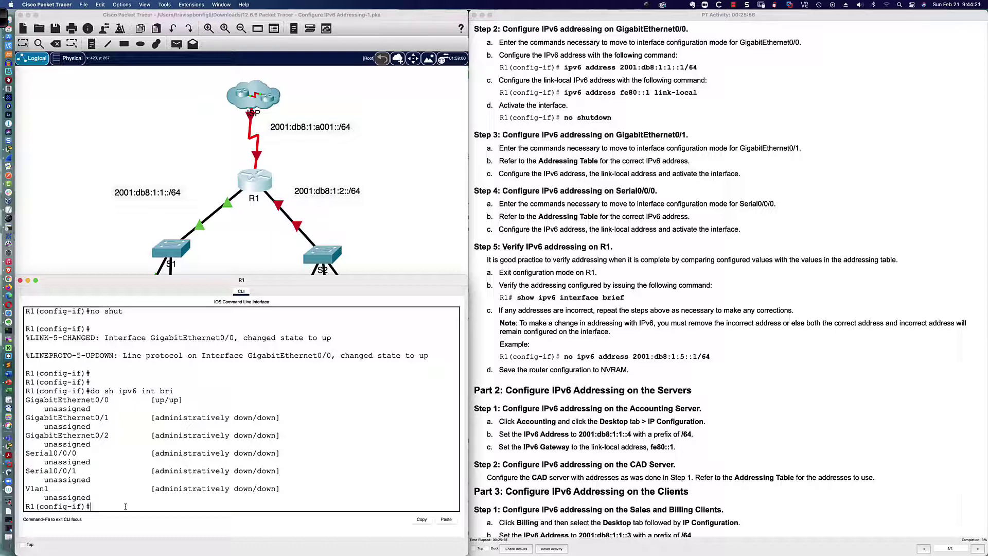
{"action": "type", "text": "ipv6 add 2001:db8:1:1::1/64"}
{"action": "key", "text": "Return"}
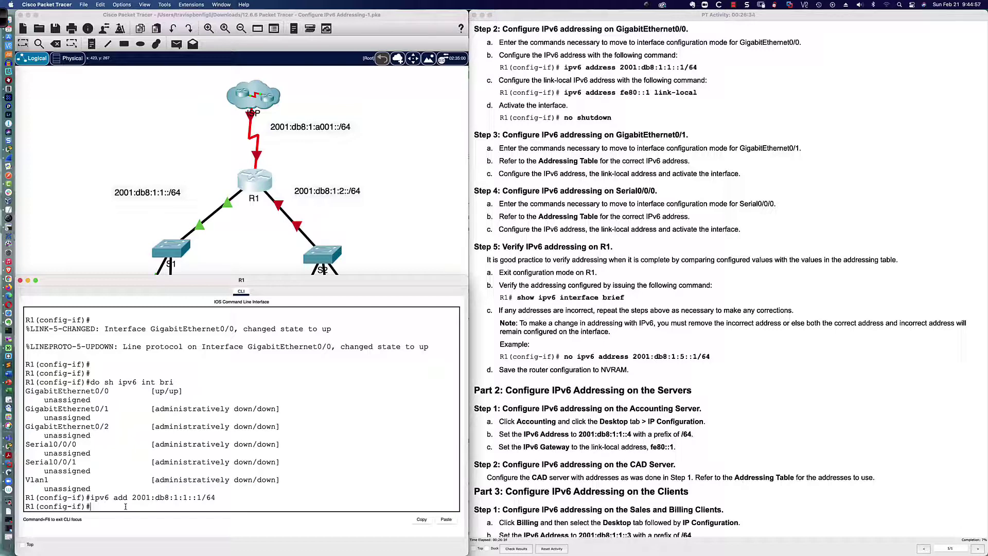
Display the brief IPv6 interface summary again and examine GigabitEthernet0/0's link-local address, highlighting its FF:FE portion
{"action": "key", "text": "Up"}
{"action": "key", "text": "Up"}
{"action": "key", "text": "Return"}
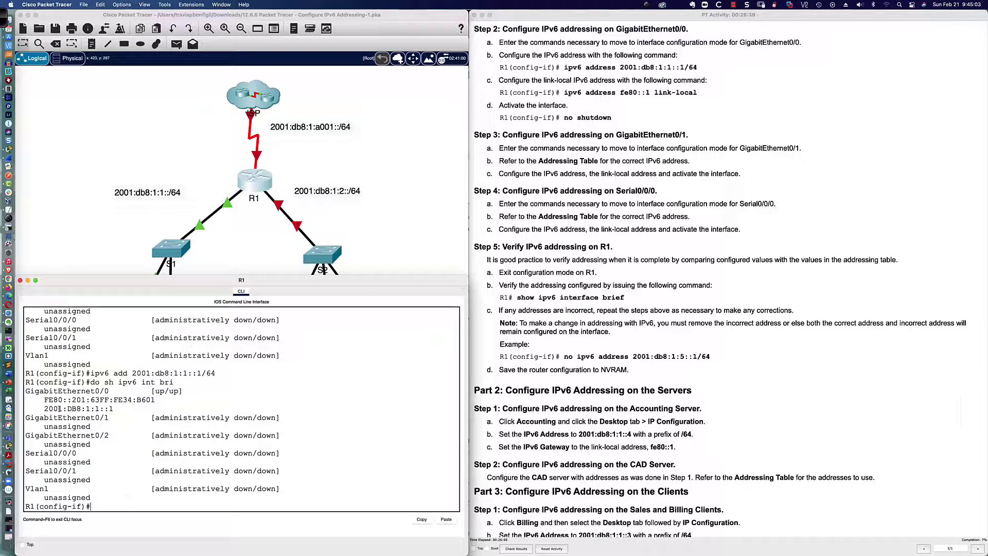
{"action": "left_click_drag", "start_coordinate": [44, 400], "coordinate": [155, 399]}
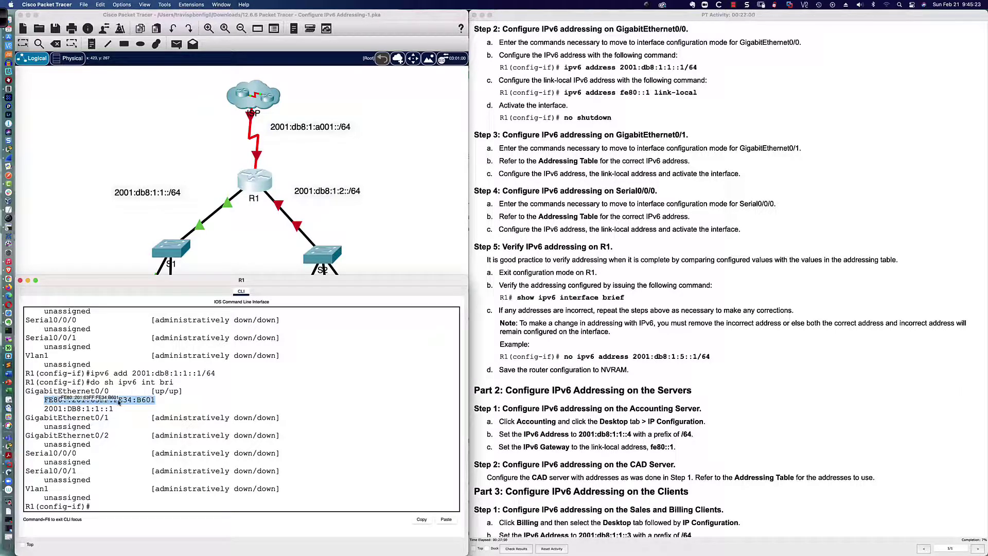
{"action": "left_click_drag", "start_coordinate": [124, 401], "coordinate": [100, 400]}
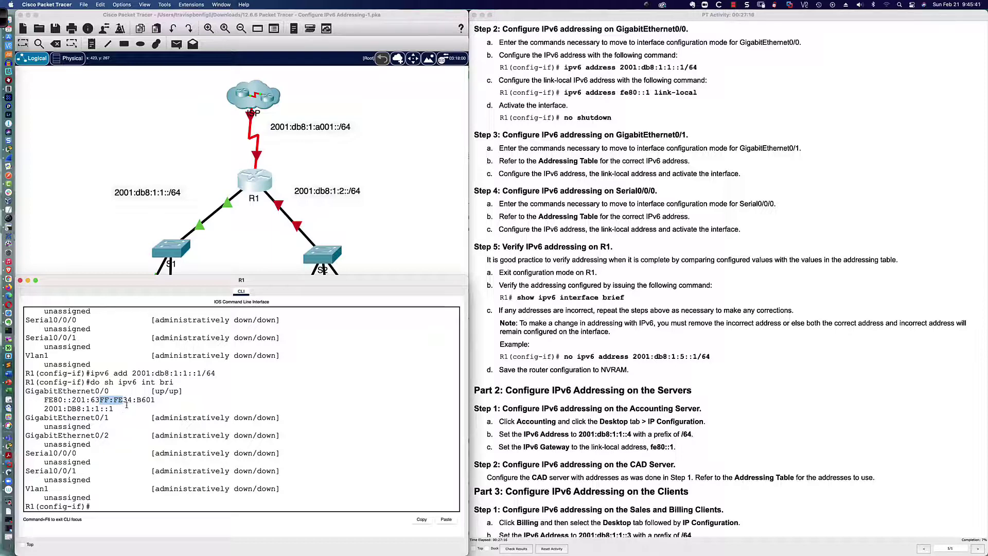
Highlight GigabitEthernet0/0's full automatically generated link-local address in R1's interface summary
{"action": "left_click", "coordinate": [157, 400]}
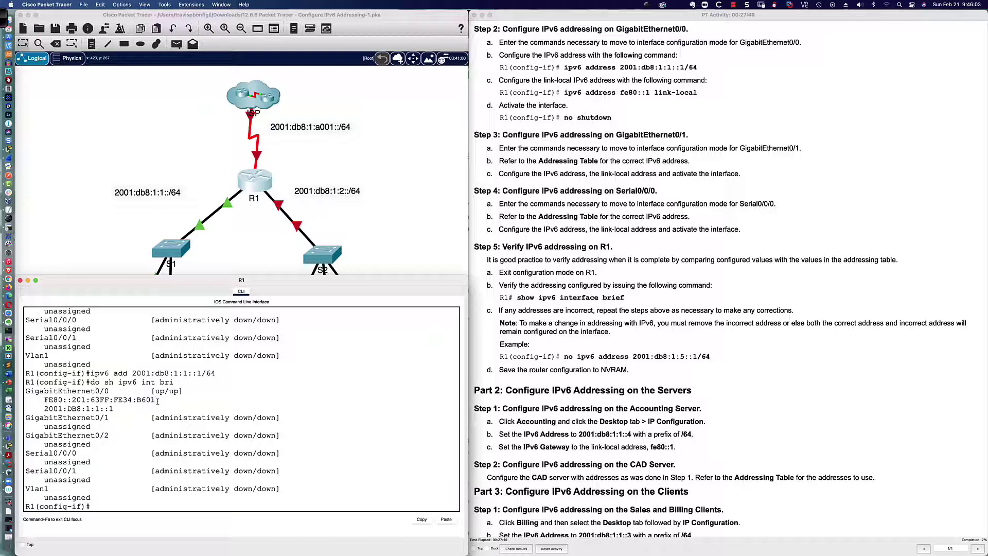
{"action": "left_click_drag", "start_coordinate": [114, 408], "coordinate": [155, 400]}
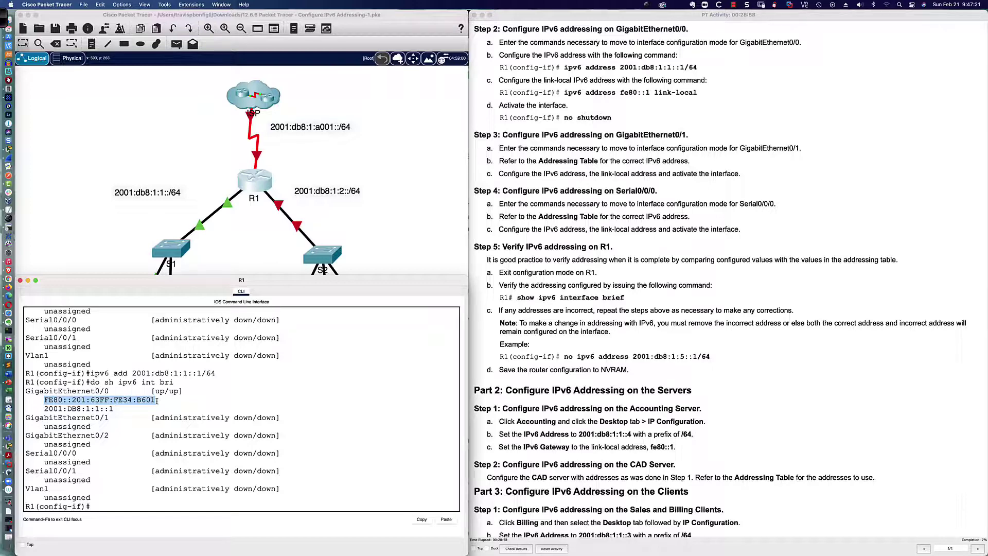
{"action": "left_click_drag", "start_coordinate": [158, 400], "coordinate": [44, 399]}
Assign fe80::1 as the link-local address of R1's GigabitEthernet0/0, checking the command help for the required link-local keyword
{"action": "left_click", "coordinate": [348, 507]}
{"action": "key", "text": "Return"}
{"action": "key", "text": "Return"}
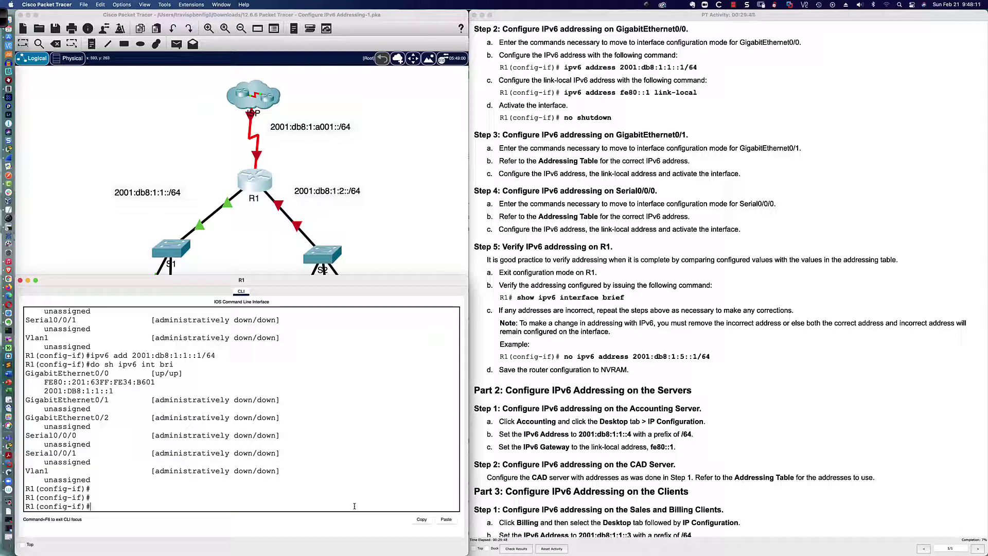
{"action": "type", "text": "ipv6 add fe80::1"}
{"action": "key", "text": "Return"}
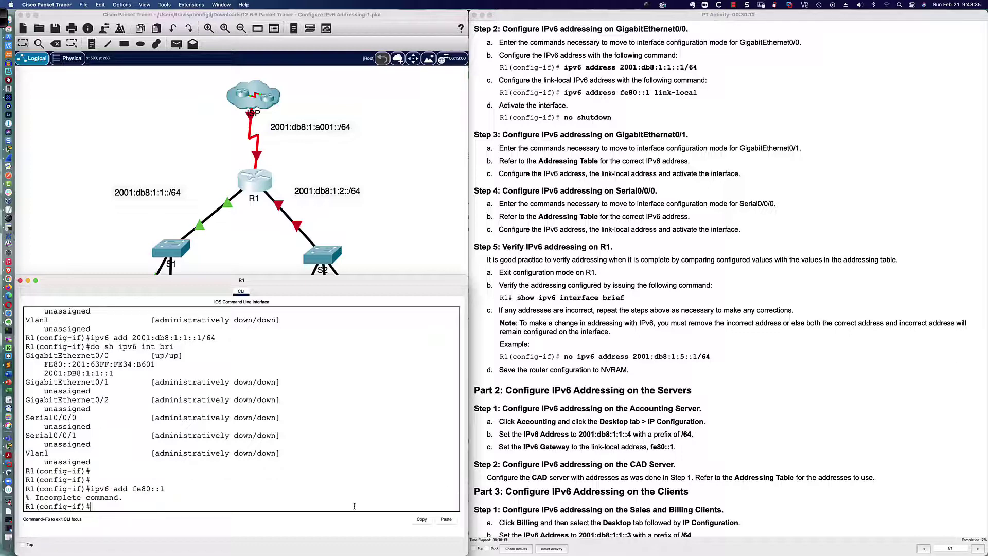
{"action": "key", "text": "Up"}
{"action": "type", "text": "?"}
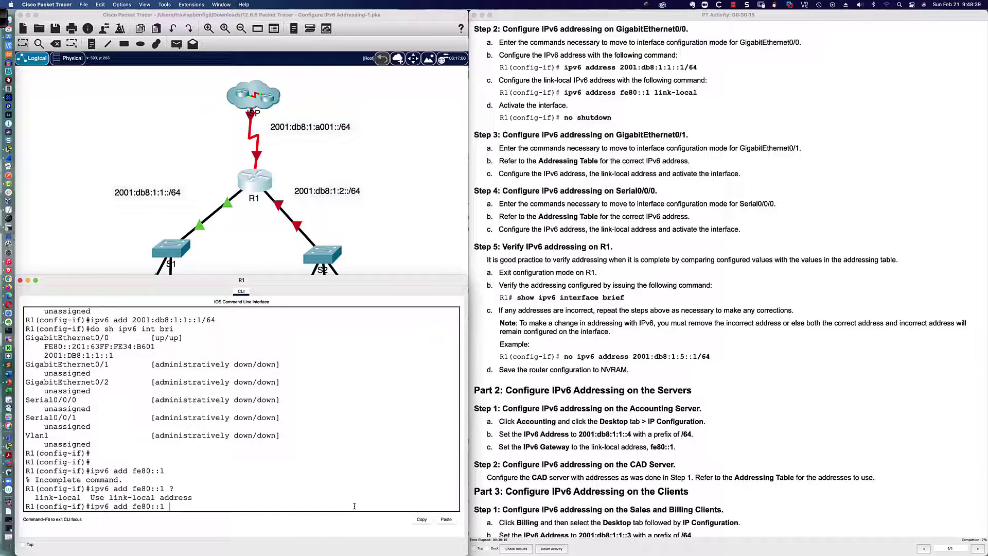
{"action": "type", "text": "lin"}
{"action": "key", "text": "Tab"}
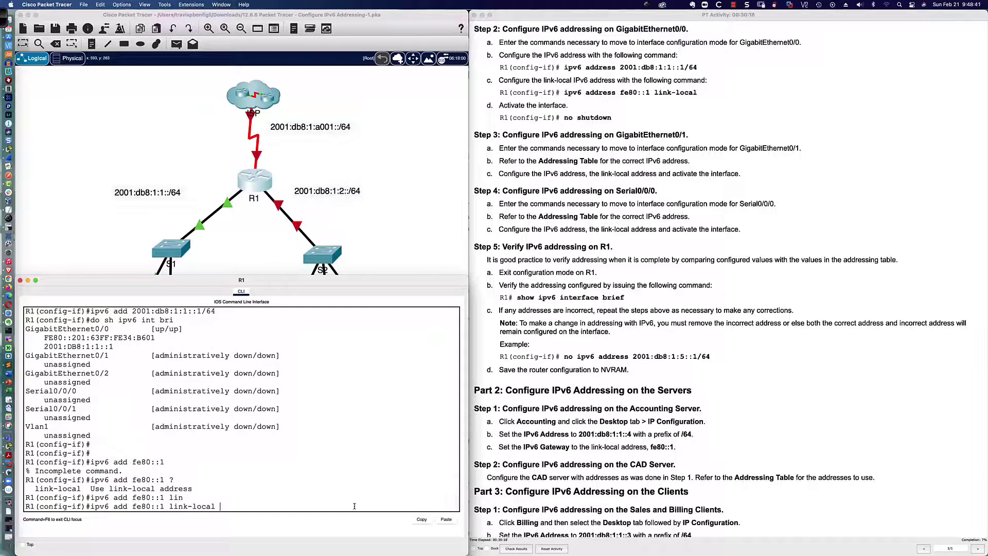
{"action": "type", "text": "?"}
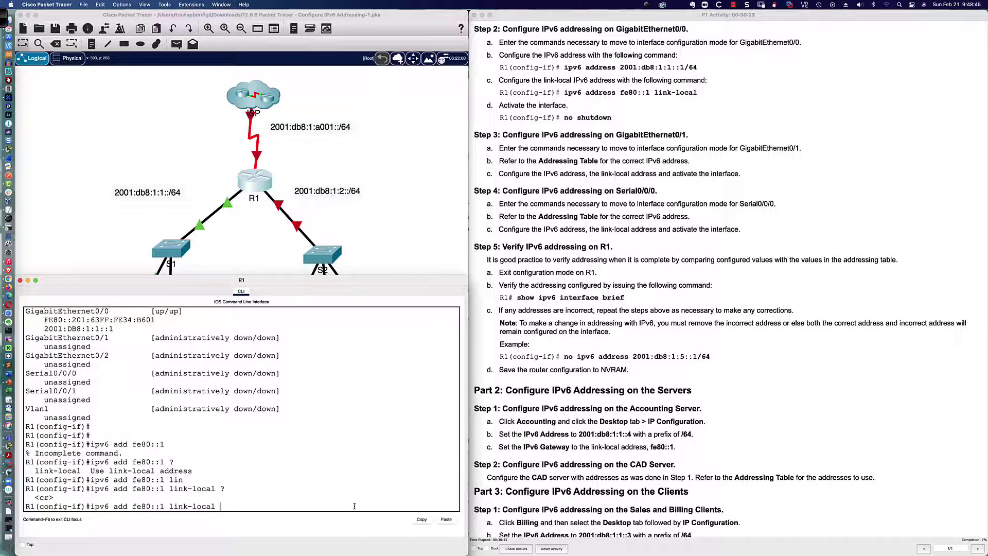
{"action": "key", "text": "Return"}
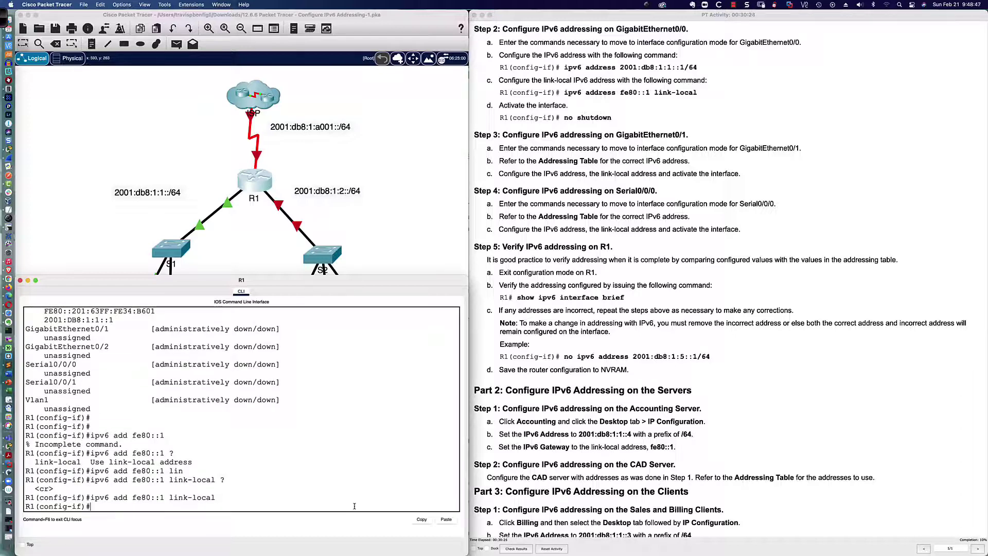
Display R1's brief IPv6 interface summary with do sh ipv6 int bri and highlight GigabitEthernet0/0's link-local address
{"action": "key", "text": "Up"}
{"action": "key", "text": "Up"}
{"action": "key", "text": "Up"}
{"action": "key", "text": "Return"}
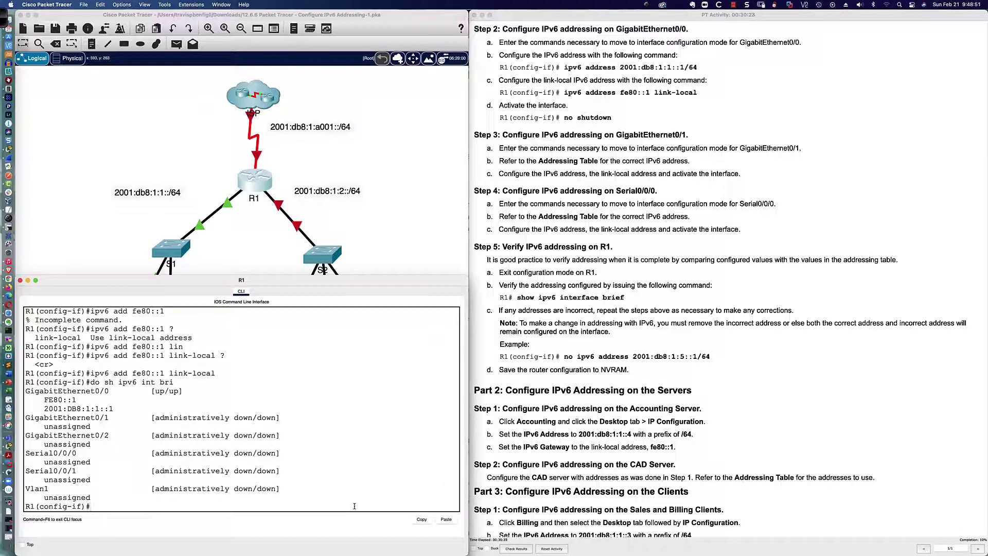
{"action": "scroll", "coordinate": [206, 437], "scroll_direction": "up", "scroll_amount": 3}
{"action": "scroll", "coordinate": [54, 406], "scroll_direction": "down", "scroll_amount": 3}
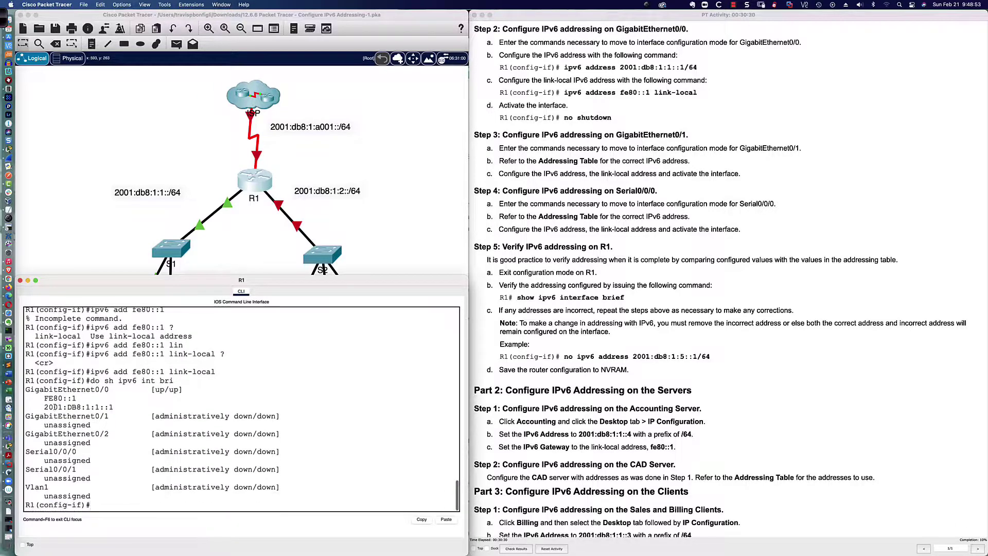
{"action": "left_click_drag", "start_coordinate": [44, 398], "coordinate": [76, 398]}
Compare GigabitEthernet0/0's automatically generated link-local address in the earlier summary with the manually assigned one, highlighting both
{"action": "scroll", "coordinate": [106, 397], "scroll_direction": "up", "scroll_amount": 5}
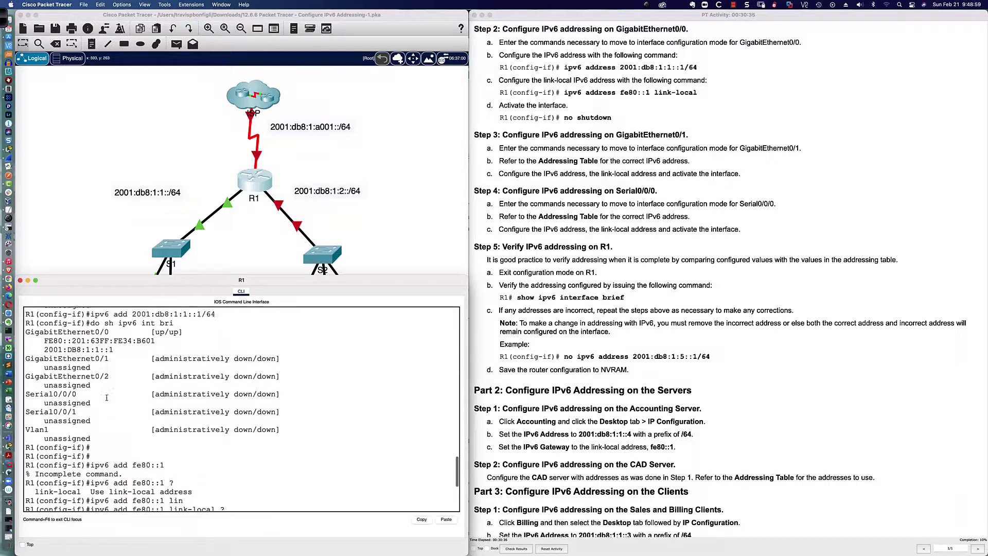
{"action": "scroll", "coordinate": [107, 397], "scroll_direction": "up", "scroll_amount": 1}
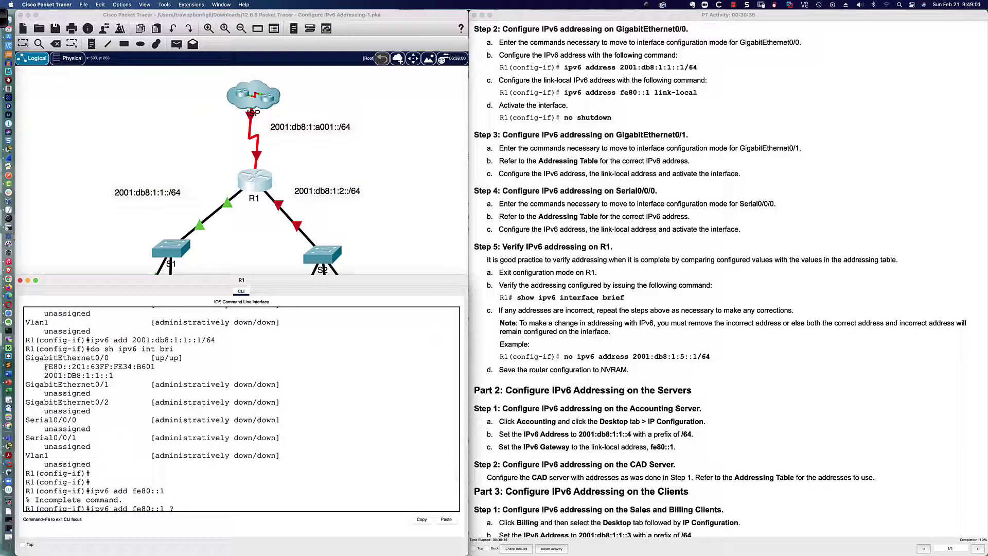
{"action": "left_click_drag", "start_coordinate": [45, 367], "coordinate": [154, 367]}
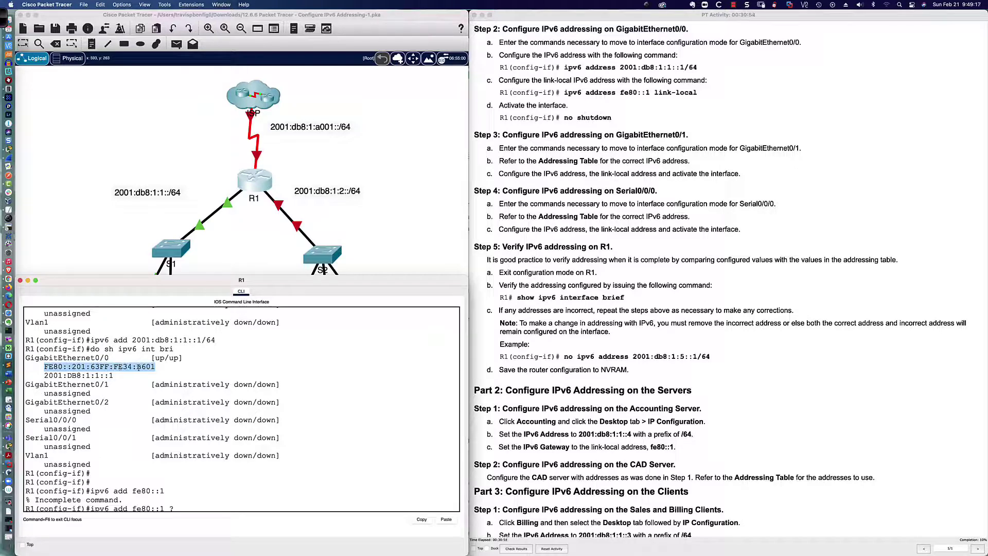
{"action": "scroll", "coordinate": [164, 367], "scroll_direction": "down", "scroll_amount": 7}
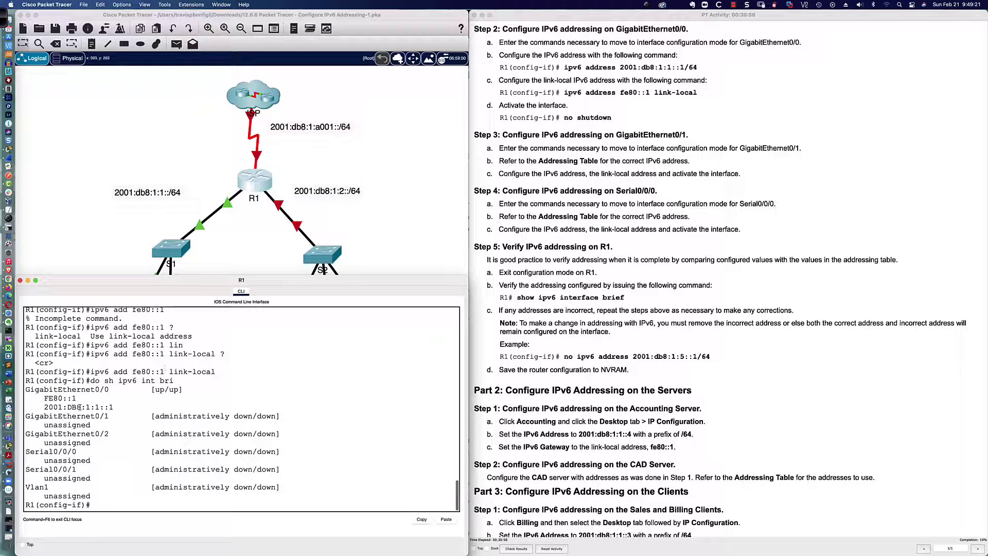
{"action": "left_click_drag", "start_coordinate": [76, 398], "coordinate": [45, 398]}
{"action": "left_click", "coordinate": [79, 398]}
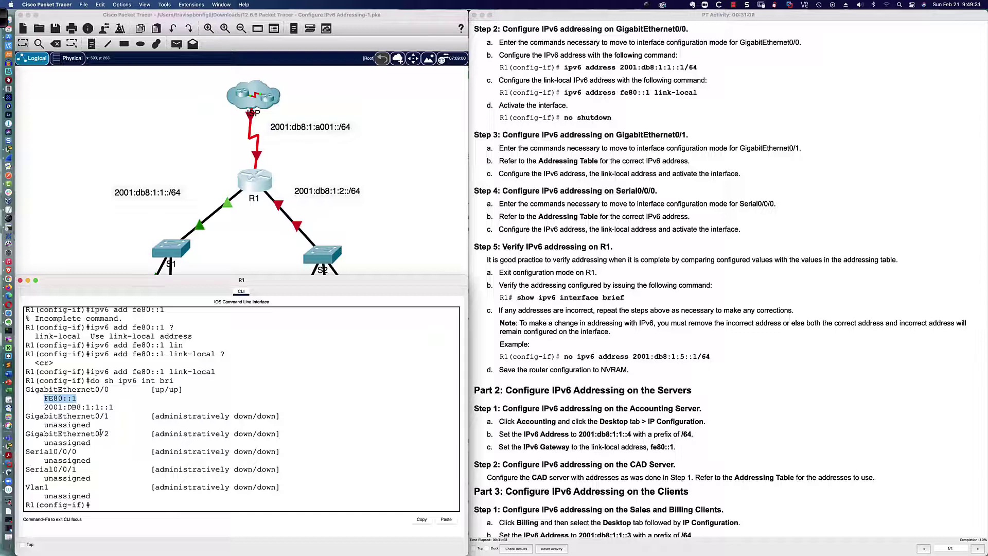
{"action": "left_click", "coordinate": [100, 506]}
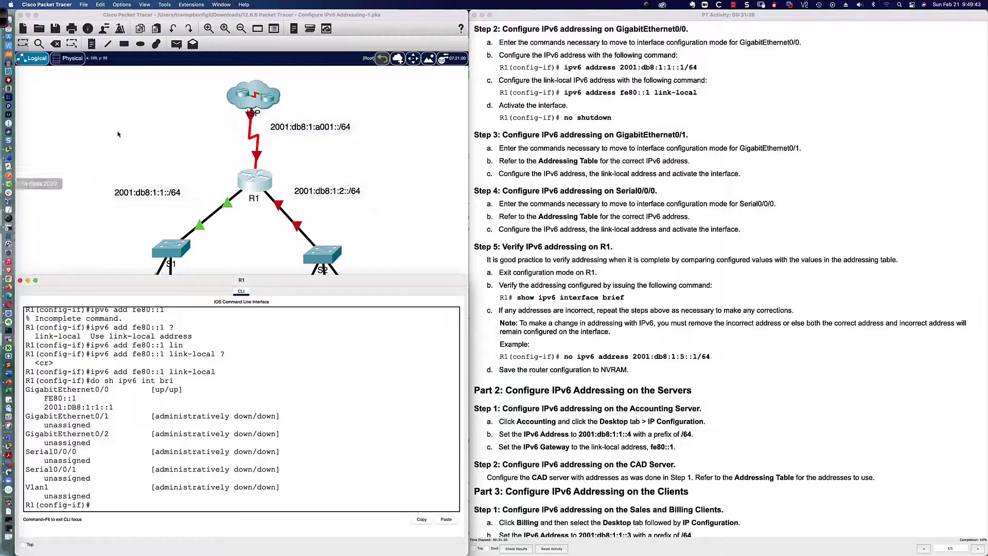
Annotate the topology with the red pen, marking R1's three link ends with dots and drawing an arrow to the S1 link
{"action": "left_click", "coordinate": [4, 19]}
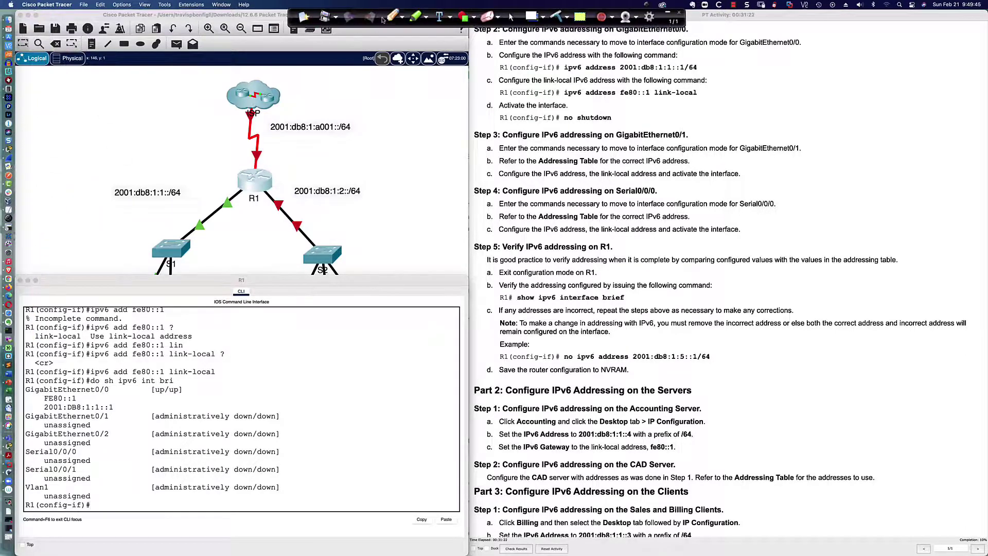
{"action": "left_click", "coordinate": [391, 16]}
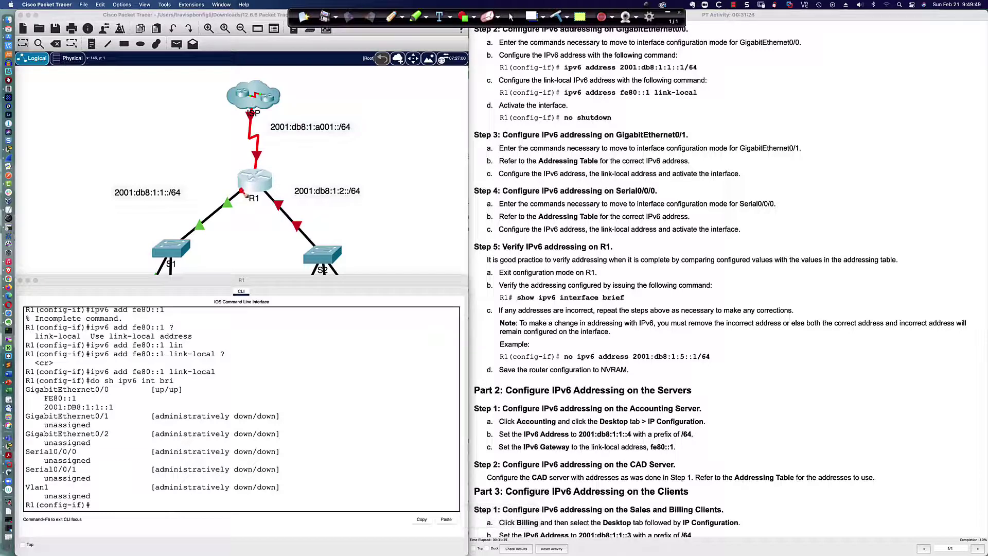
{"action": "left_click_drag", "start_coordinate": [213, 189], "coordinate": [232, 192]}
{"action": "left_click", "coordinate": [512, 19]}
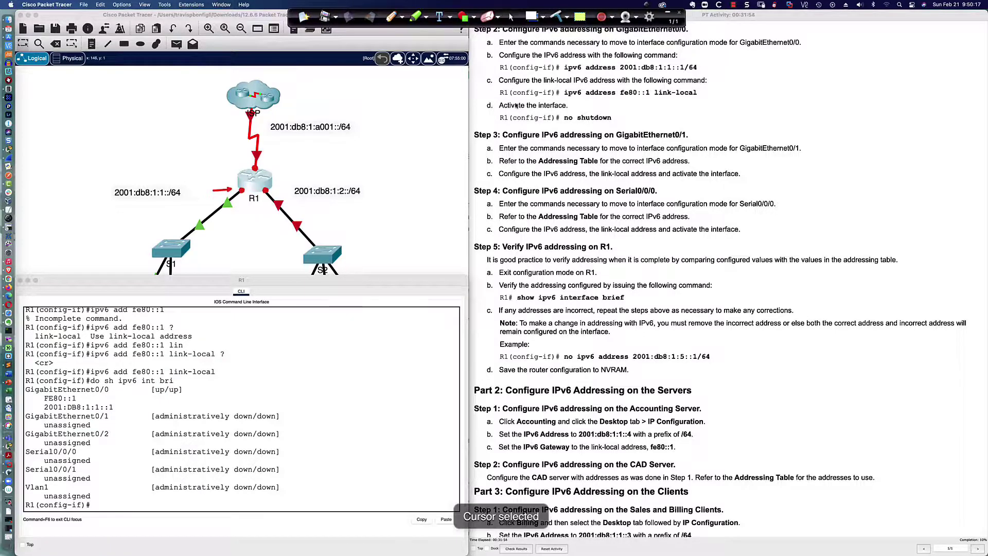
{"action": "scroll", "coordinate": [515, 105], "scroll_direction": "down", "scroll_amount": 1}
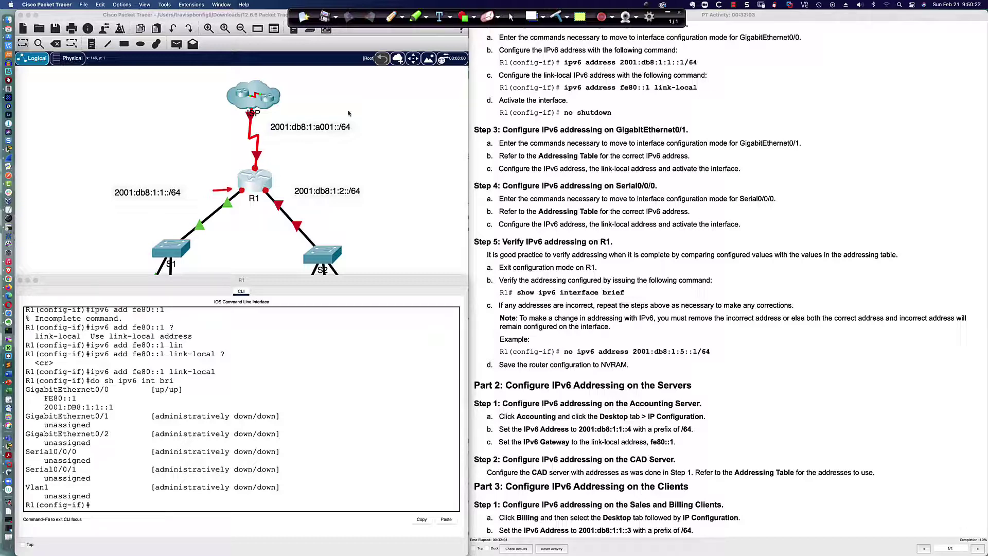
{"action": "left_click", "coordinate": [393, 16]}
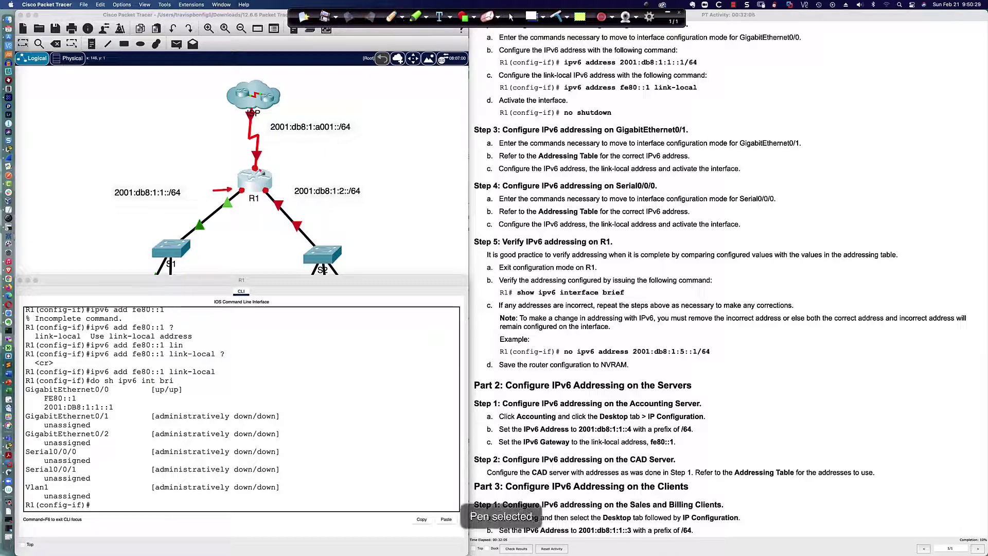
{"action": "left_click_drag", "start_coordinate": [243, 194], "coordinate": [242, 215]}
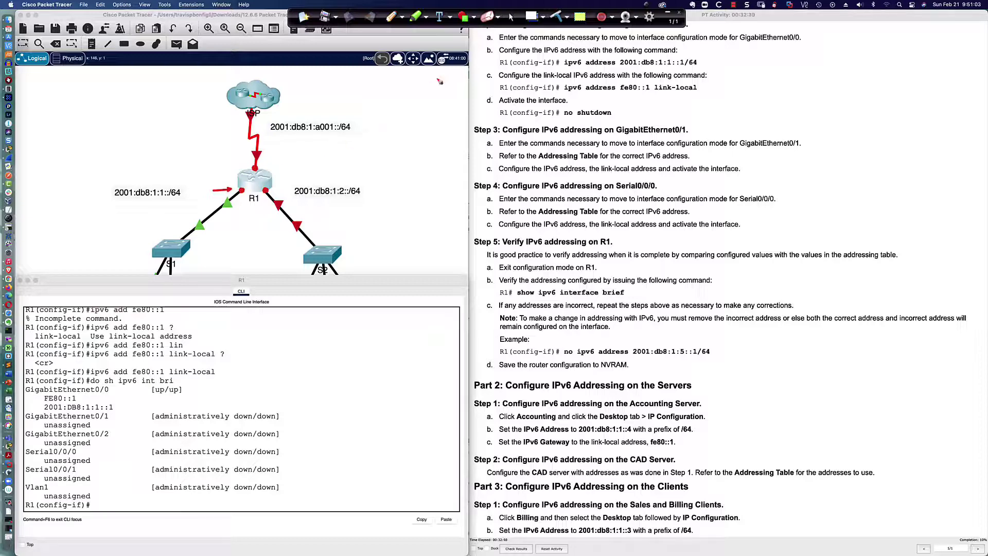
{"action": "left_click", "coordinate": [512, 17]}
Reopen R1's command line, enter interface configuration with int gi0/1 and activate GigabitEthernet0/1 with no shut
{"action": "scroll", "coordinate": [519, 83], "scroll_direction": "down", "scroll_amount": 5}
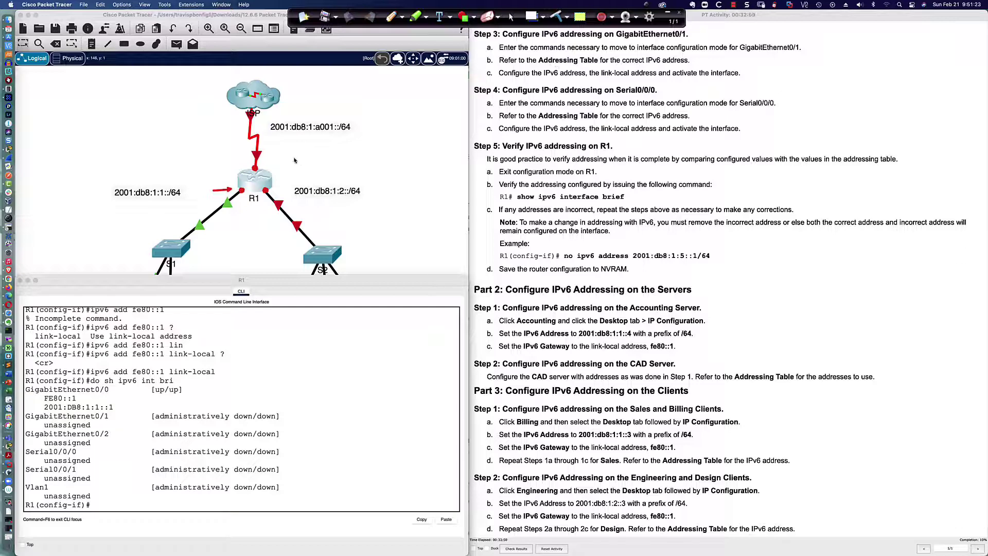
{"action": "left_click", "coordinate": [258, 183]}
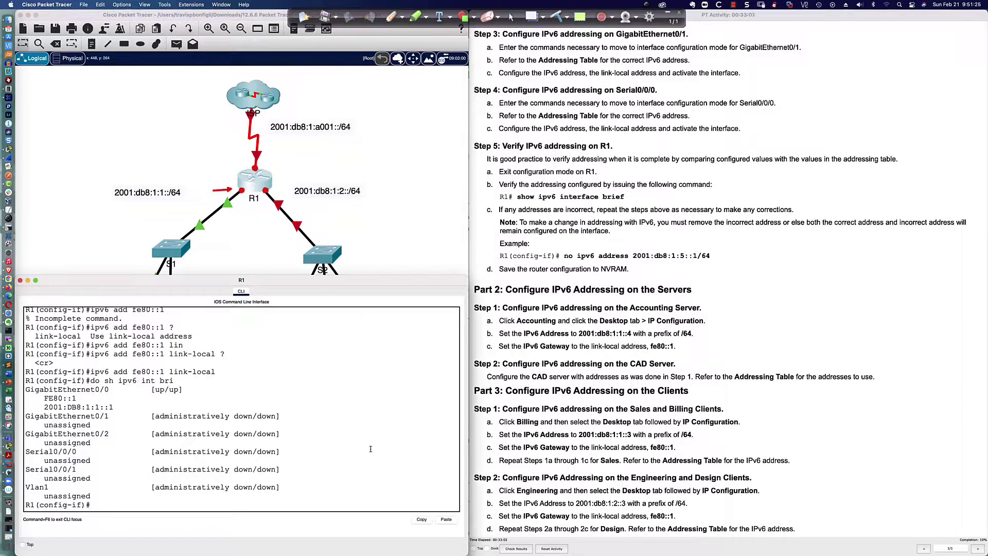
{"action": "key", "text": "Return"}
{"action": "key", "text": "Return"}
{"action": "type", "text": "int gi0/1"}
{"action": "key", "text": "Return"}
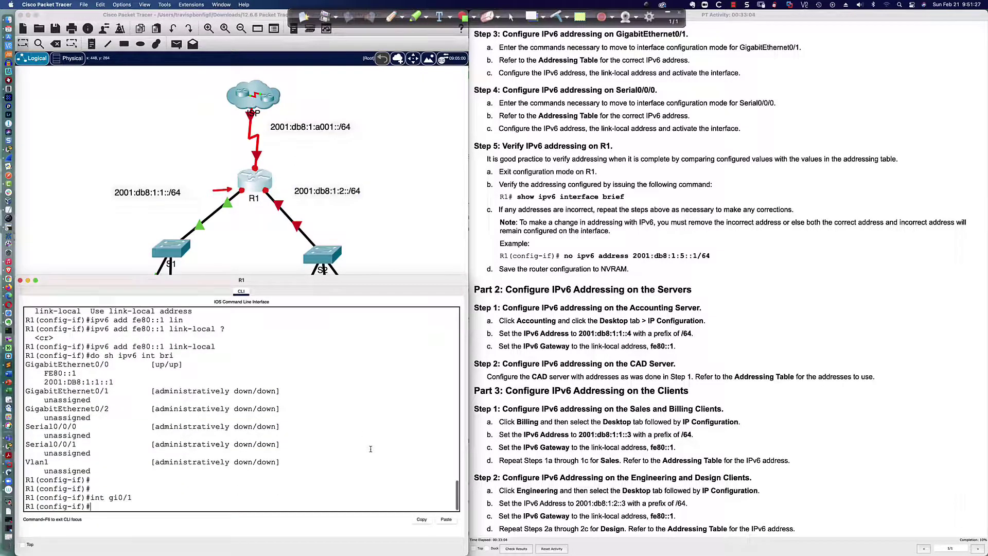
{"action": "type", "text": "no shut"}
{"action": "key", "text": "Return"}
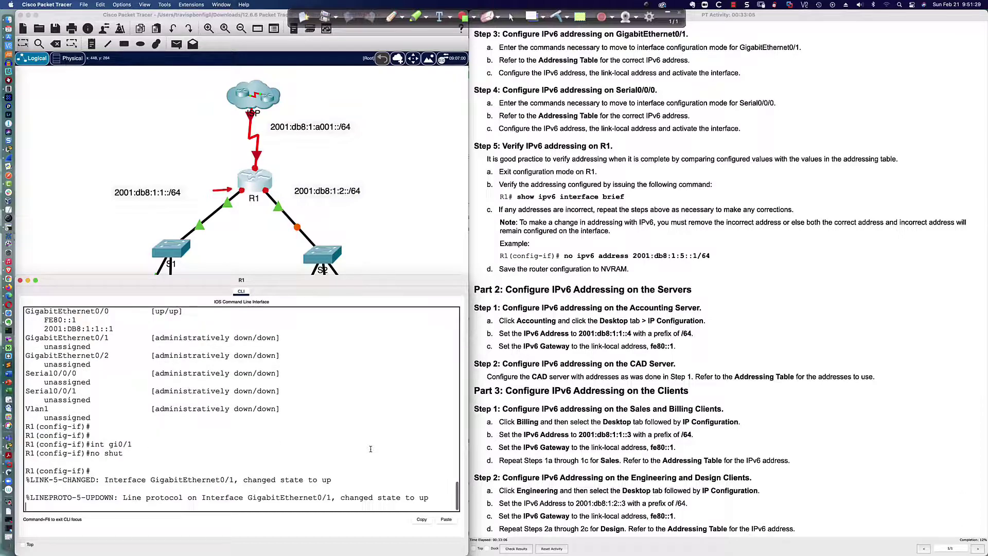
{"action": "key", "text": "Return"}
{"action": "key", "text": "Return"}
{"action": "key", "text": "Return"}
{"action": "key", "text": "Return"}
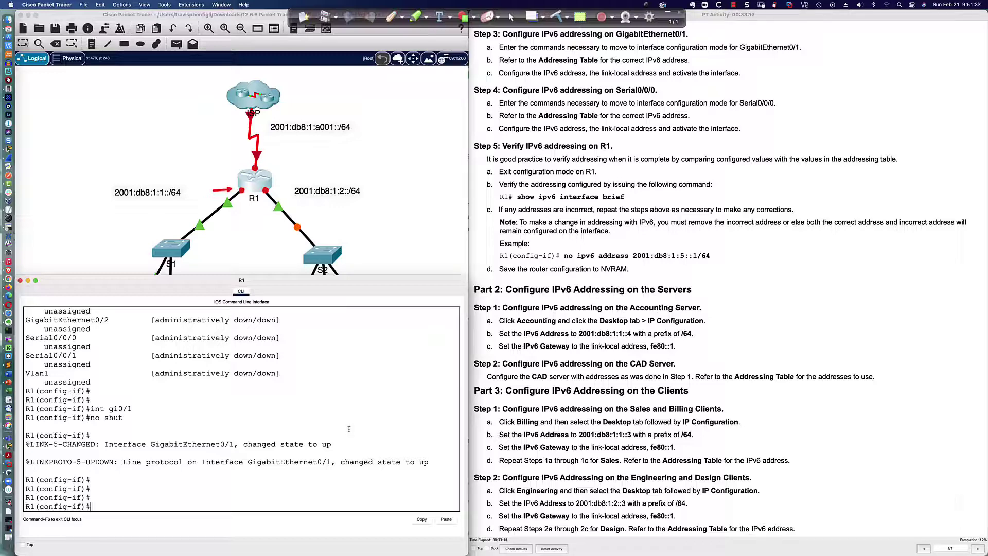
Assign fe80::1 as the link-local address of R1's GigabitEthernet0/1 interface
{"action": "type", "text": "ipv6 add"}
{"action": "key", "text": "Tab"}
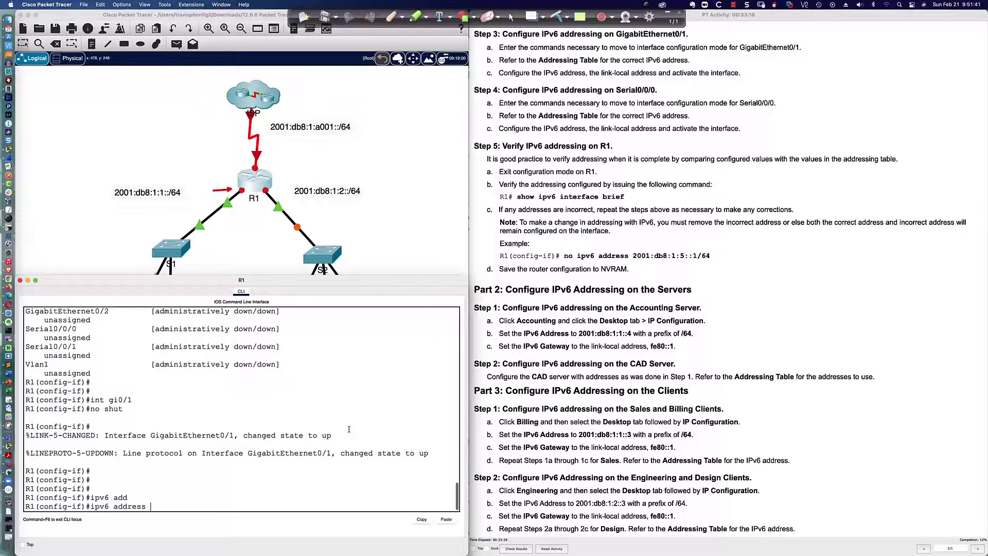
{"action": "type", "text": "fe80::1 li"}
{"action": "key", "text": "Tab"}
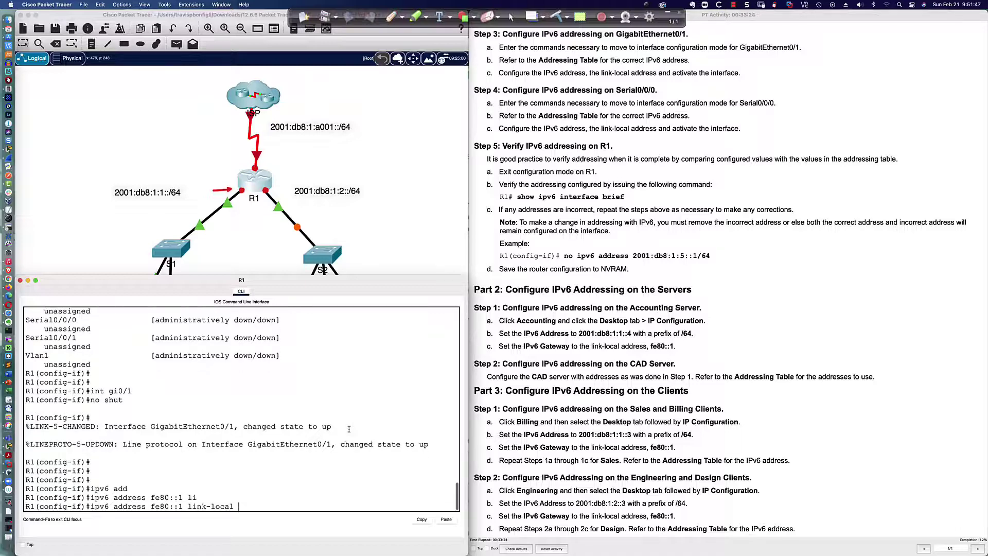
{"action": "key", "text": "Return"}
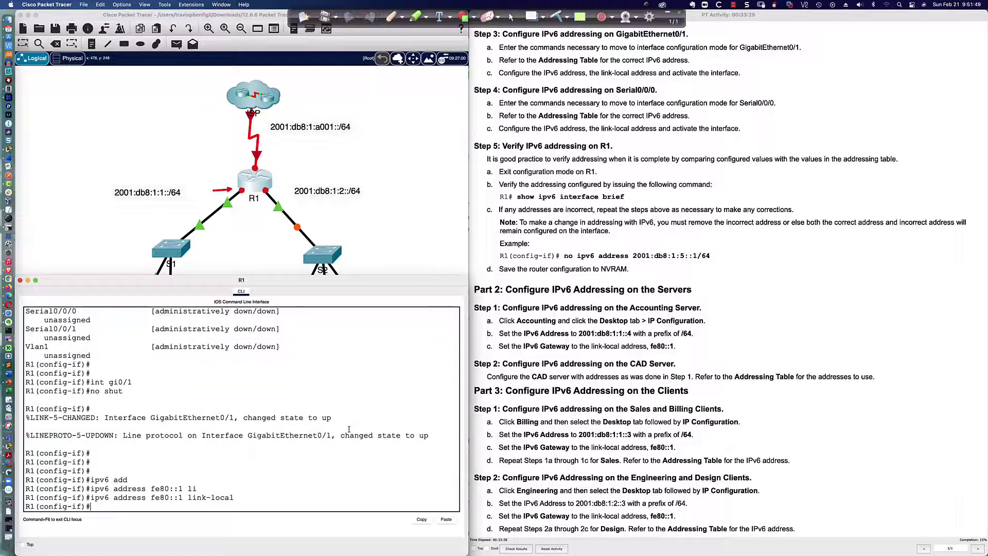
Display the brief IPv6 interface summary with do sh ipv6 int bri and highlight GigabitEthernet0/1's entry and link-local address
{"action": "type", "text": "do sh ipv6 int bri"}
{"action": "key", "text": "Return"}
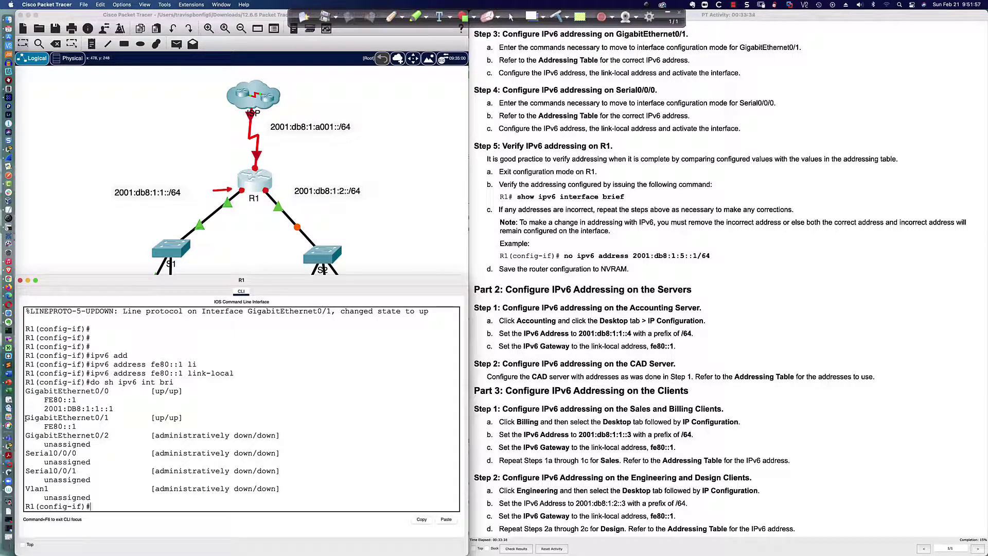
{"action": "left_click_drag", "start_coordinate": [25, 418], "coordinate": [85, 424]}
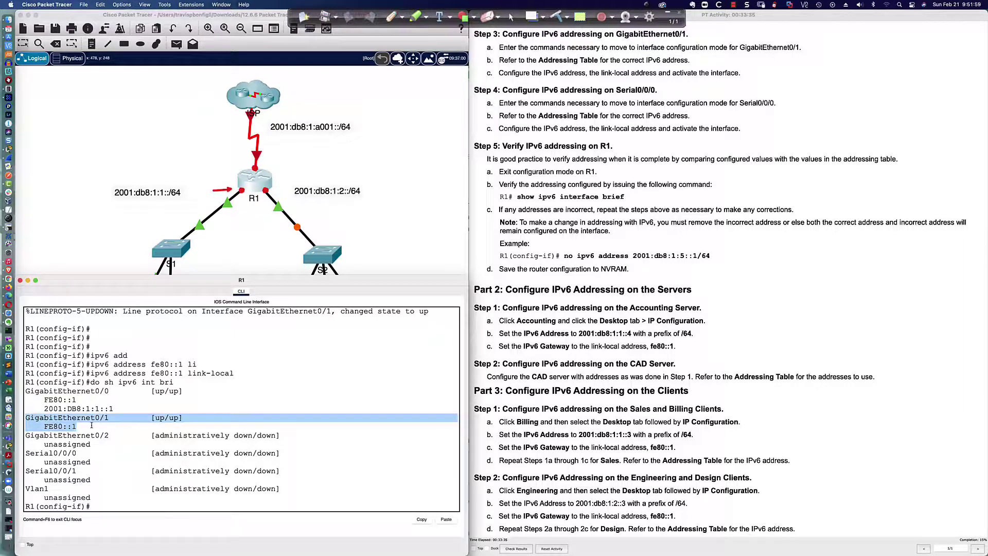
{"action": "left_click", "coordinate": [84, 426]}
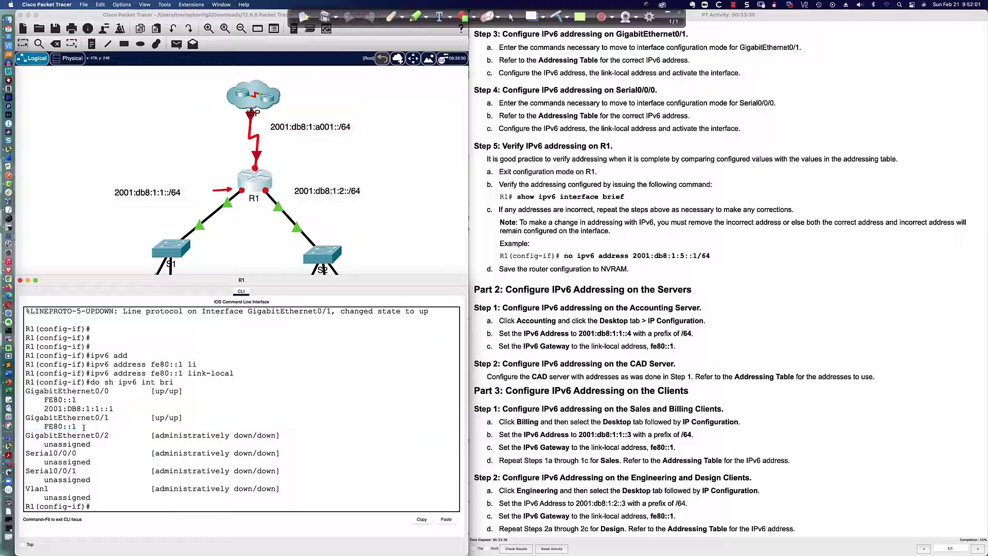
{"action": "scroll", "coordinate": [84, 427], "scroll_direction": "down", "scroll_amount": 1}
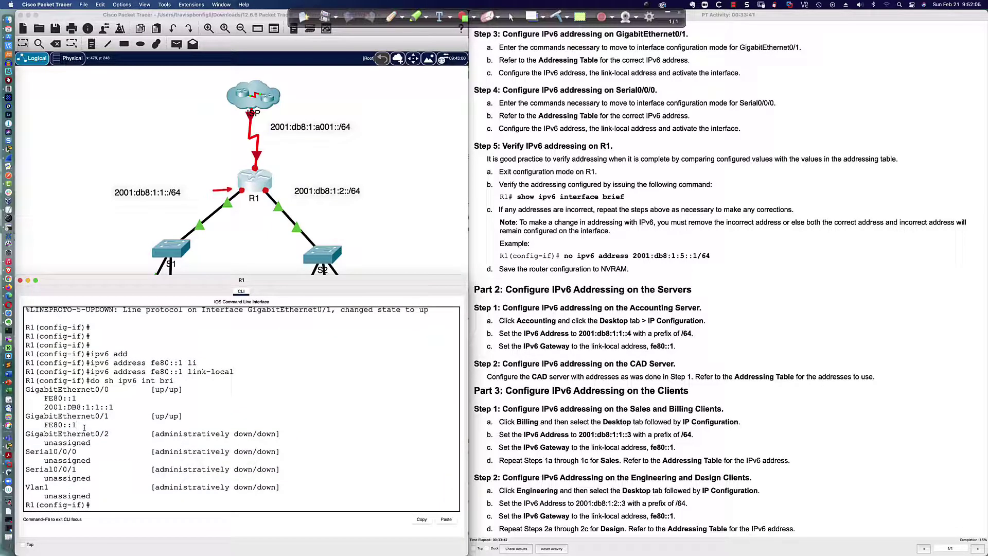
{"action": "left_click_drag", "start_coordinate": [77, 425], "coordinate": [44, 425]}
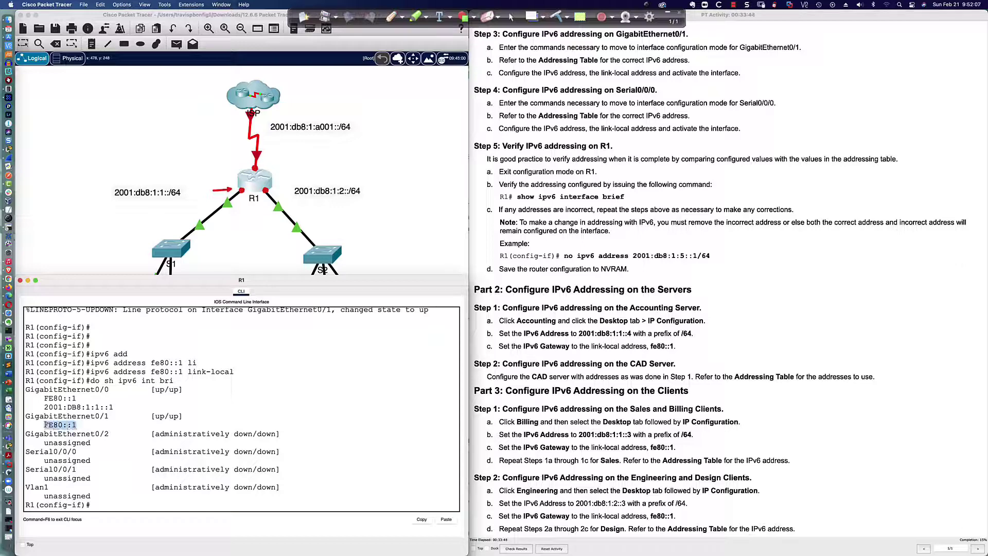
Assign the global address 2001:db8:1:2::1/64 from the Addressing Table to R1's GigabitEthernet0/1 with ipv6 add
{"action": "left_click", "coordinate": [81, 425]}
{"action": "scroll", "coordinate": [655, 250], "scroll_direction": "up", "scroll_amount": 5}
{"action": "scroll", "coordinate": [655, 249], "scroll_direction": "up", "scroll_amount": 5}
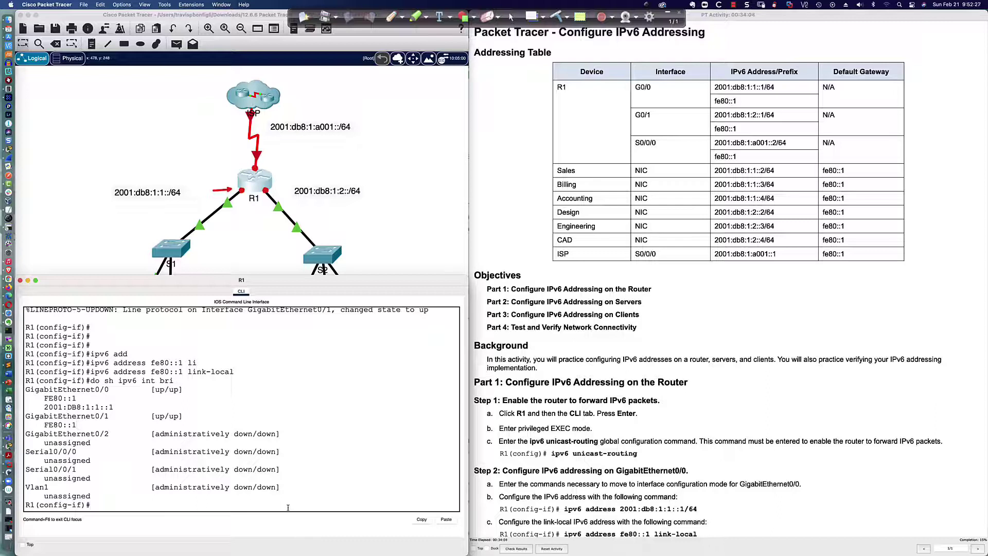
{"action": "type", "text": "ipv6 "}
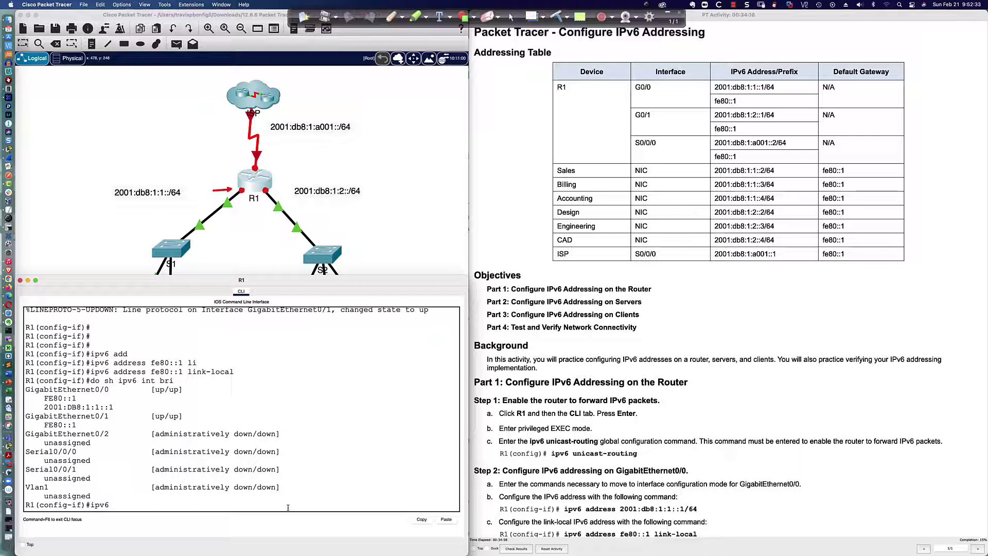
{"action": "type", "text": "add 2001"}
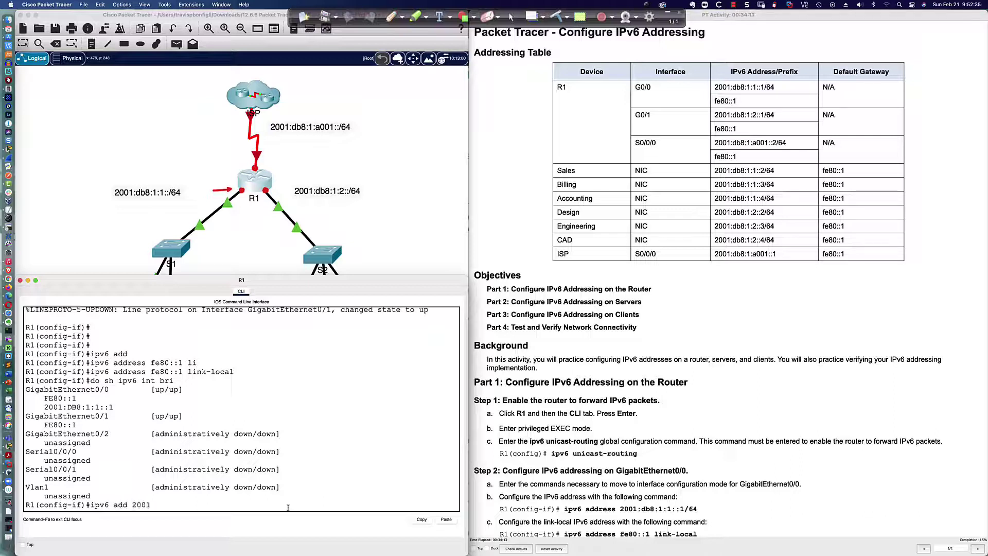
{"action": "type", "text": ":db8:1:2::1/64"}
{"action": "key", "text": "Return"}
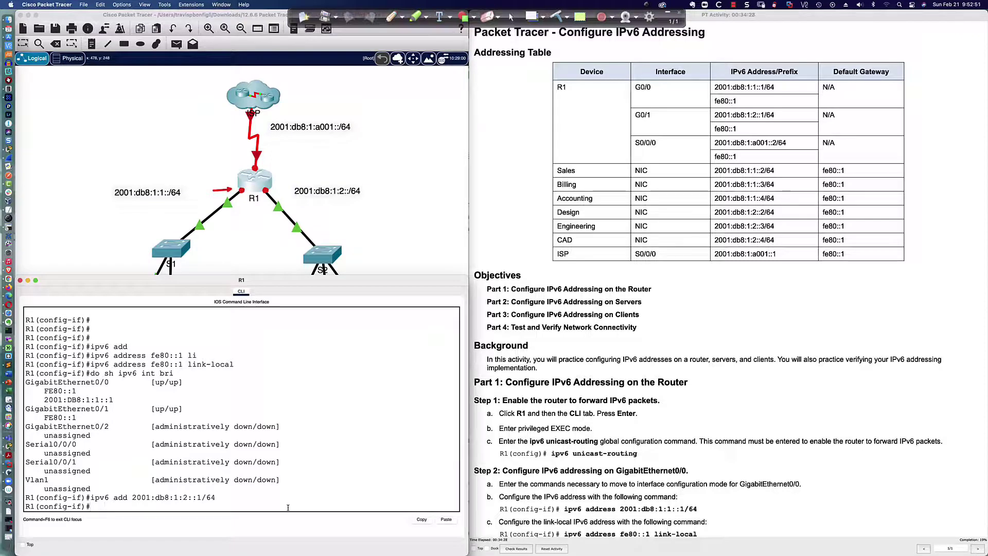
Rerun do sh ipv6 int bri and highlight GigabitEthernet0/1's entry, its link-local address and its global address
{"action": "key", "text": "Up"}
{"action": "key", "text": "Up"}
{"action": "key", "text": "Return"}
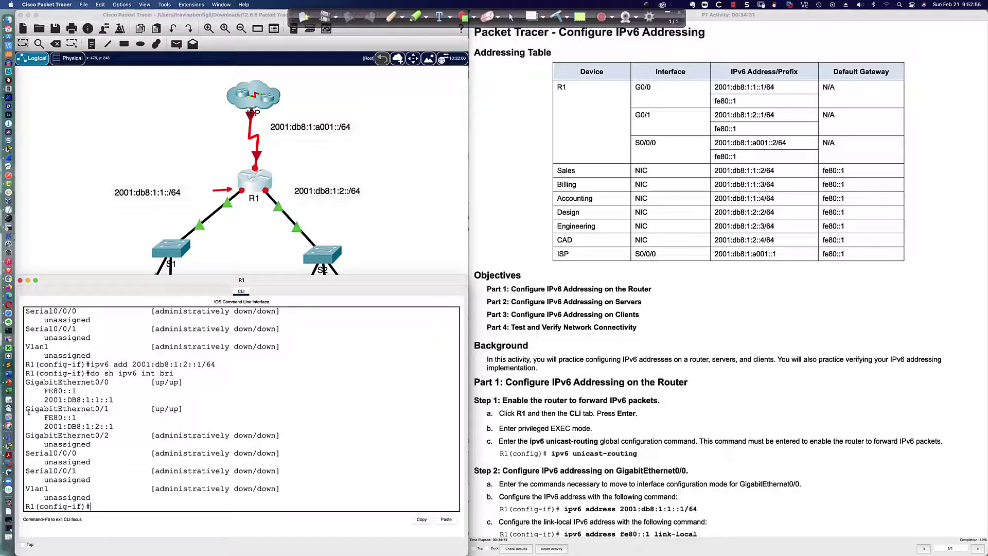
{"action": "left_click_drag", "start_coordinate": [26, 410], "coordinate": [117, 426]}
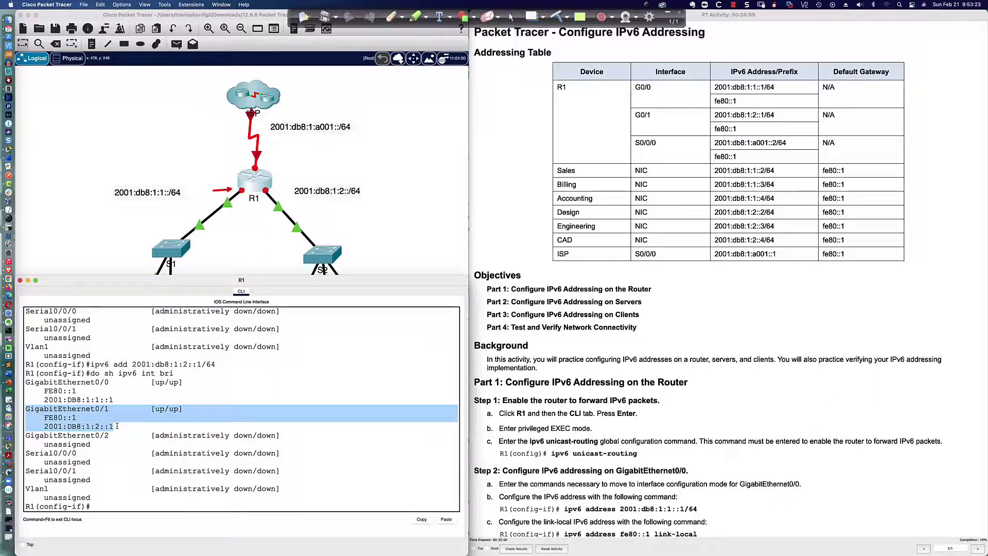
{"action": "left_click_drag", "start_coordinate": [97, 417], "coordinate": [44, 417]}
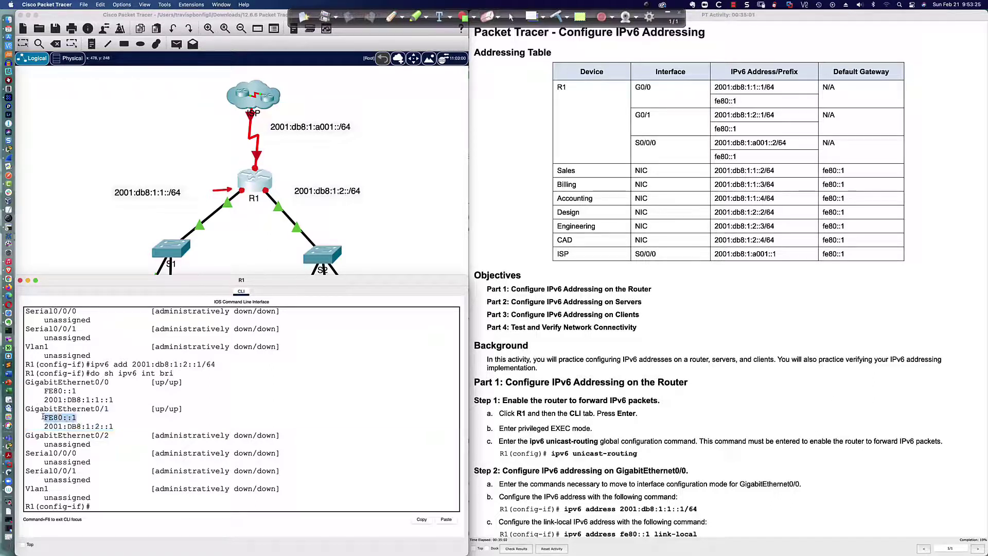
{"action": "left_click_drag", "start_coordinate": [116, 427], "coordinate": [40, 427]}
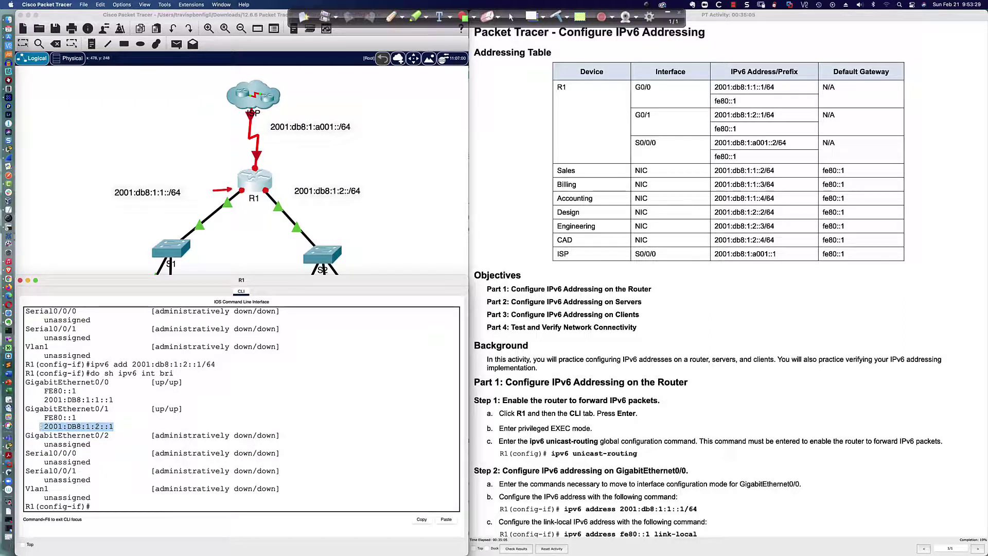
{"action": "left_click", "coordinate": [115, 425]}
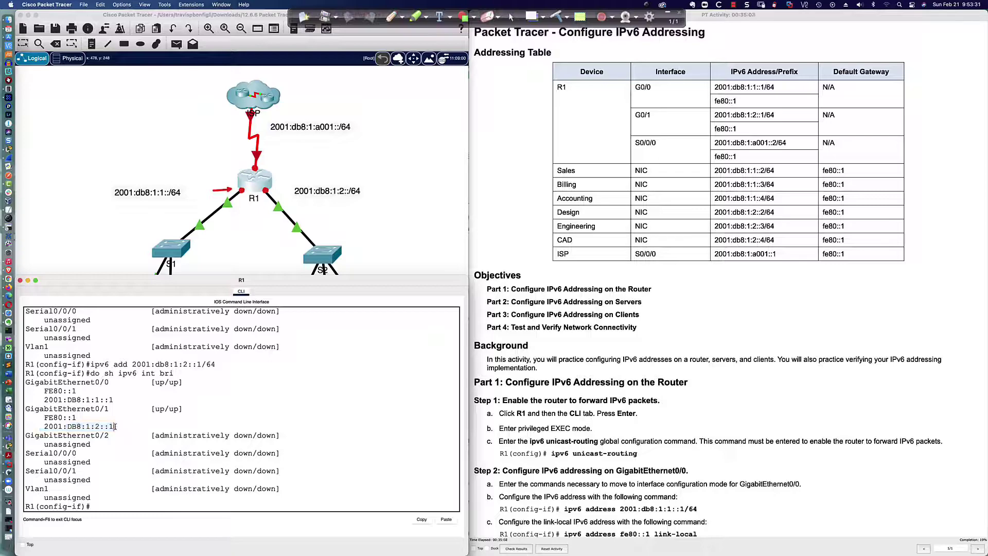
Check the Serial0/0/0 instructions, enter its interface configuration with int s0/0/0 and activate it with no shut
{"action": "scroll", "coordinate": [519, 392], "scroll_direction": "down", "scroll_amount": 15}
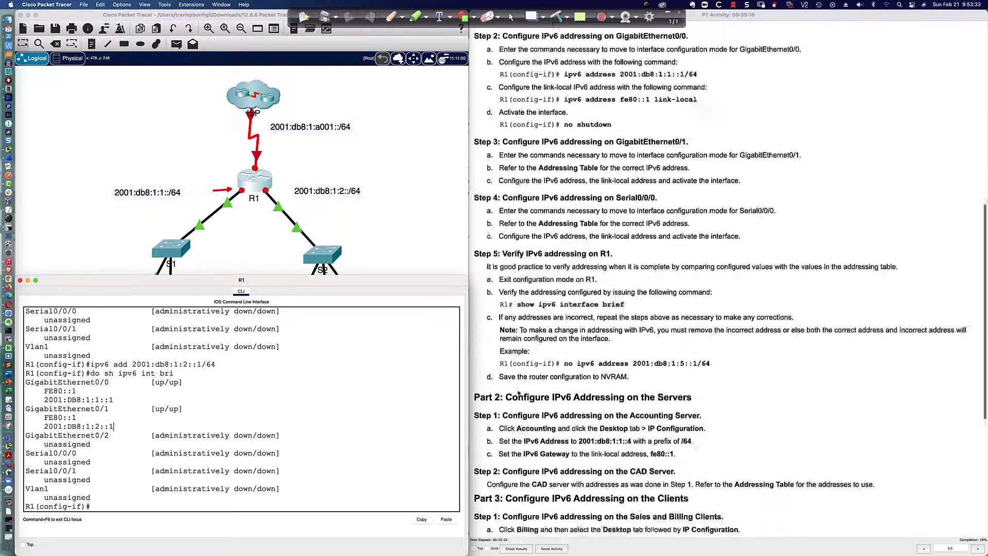
{"action": "scroll", "coordinate": [518, 393], "scroll_direction": "up", "scroll_amount": 2}
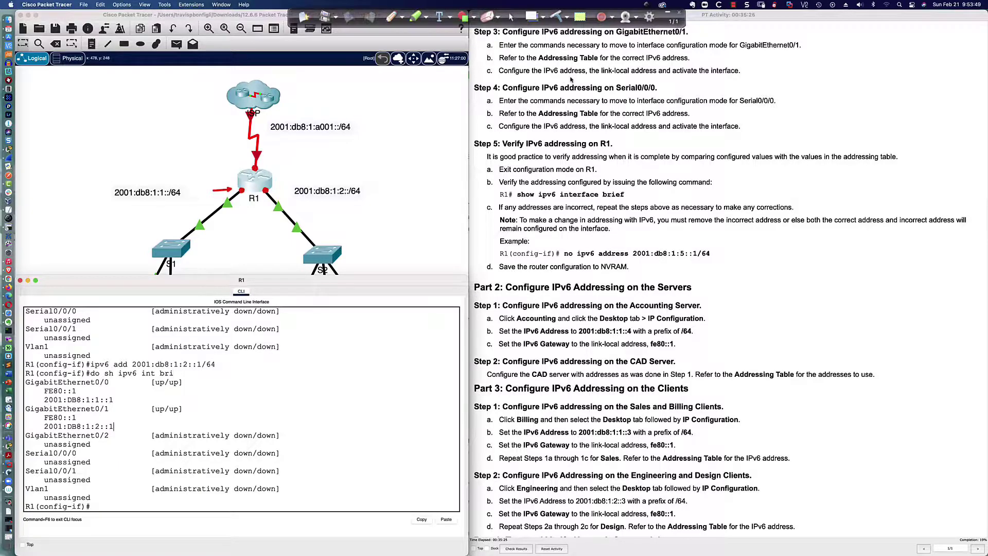
{"action": "scroll", "coordinate": [570, 79], "scroll_direction": "down", "scroll_amount": 2}
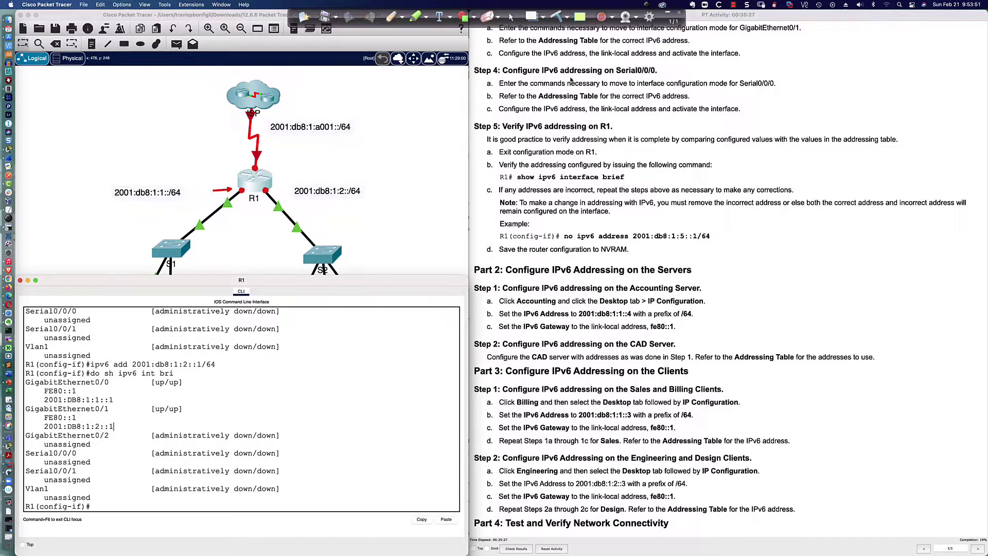
{"action": "scroll", "coordinate": [570, 80], "scroll_direction": "up", "scroll_amount": 15}
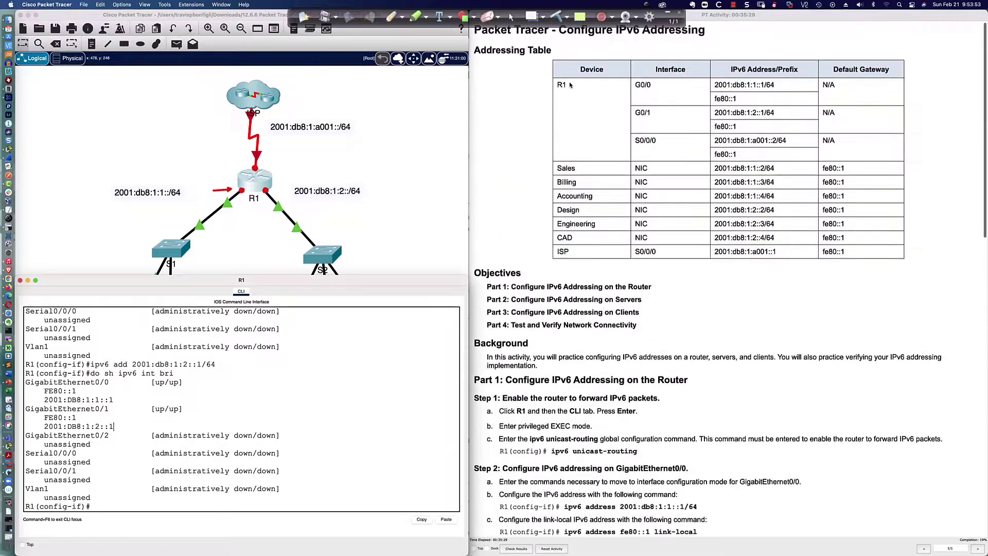
{"action": "left_click", "coordinate": [329, 370]}
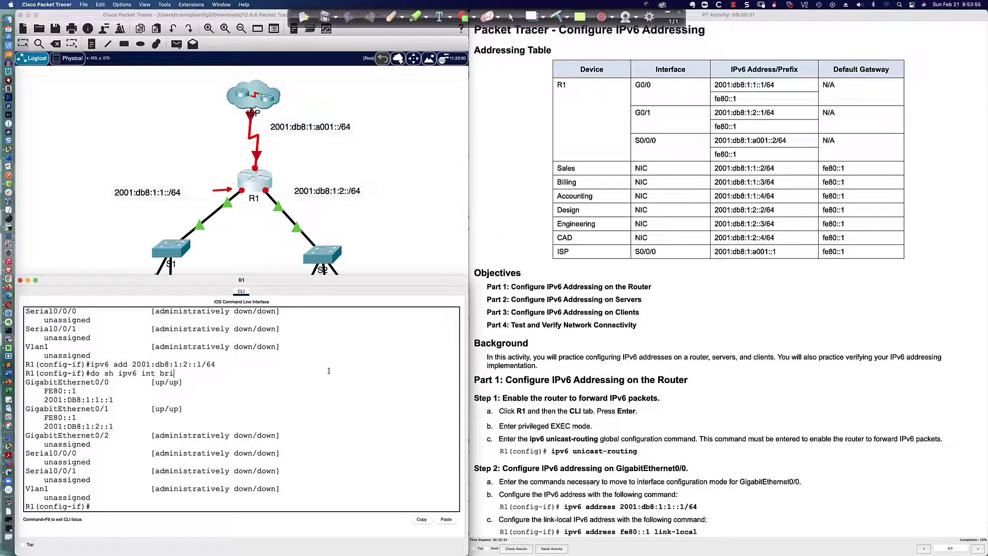
{"action": "type", "text": "int s0/0/0"}
{"action": "key", "text": "Return"}
{"action": "type", "text": "no "}
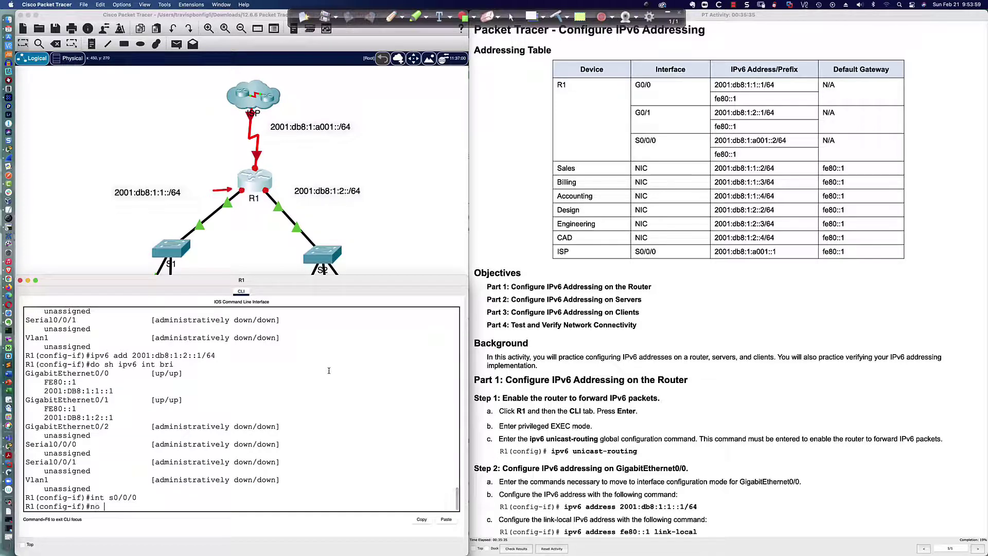
{"action": "type", "text": "shut"}
{"action": "key", "text": "Return"}
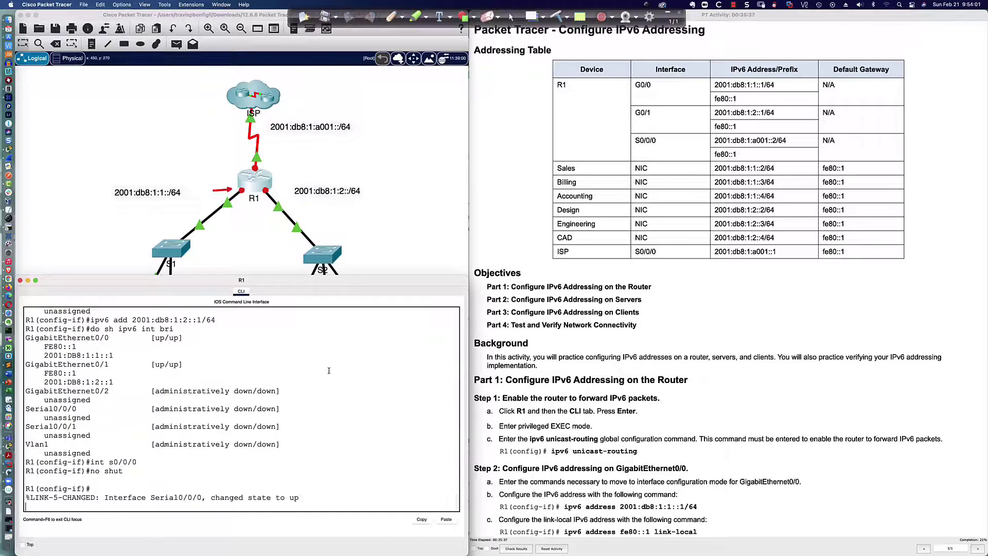
{"action": "key", "text": "Return"}
{"action": "key", "text": "Return"}
{"action": "key", "text": "Return"}
{"action": "key", "text": "Return"}
{"action": "key", "text": "Return"}
{"action": "key", "text": "Return"}
{"action": "key", "text": "Return"}
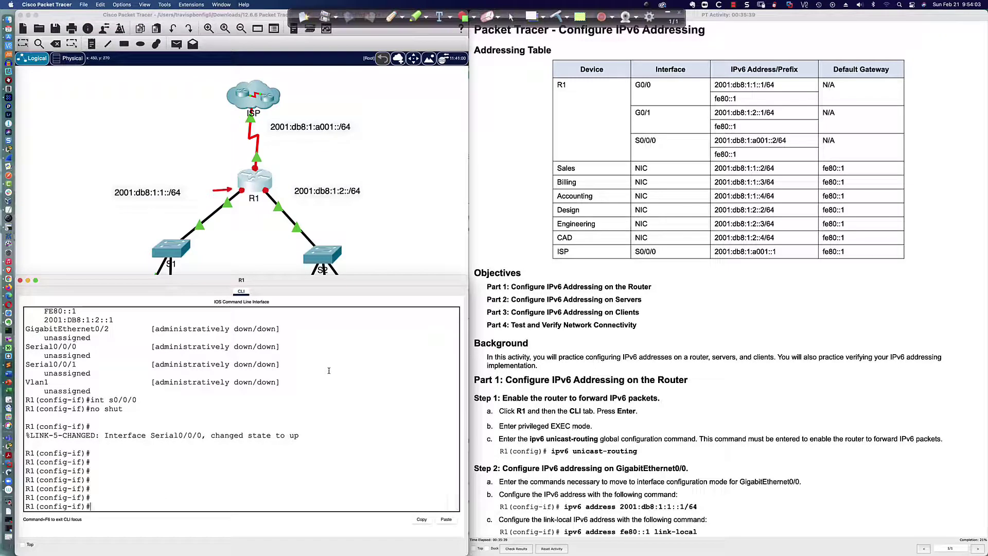
{"action": "type", "text": "ipv6 add"}
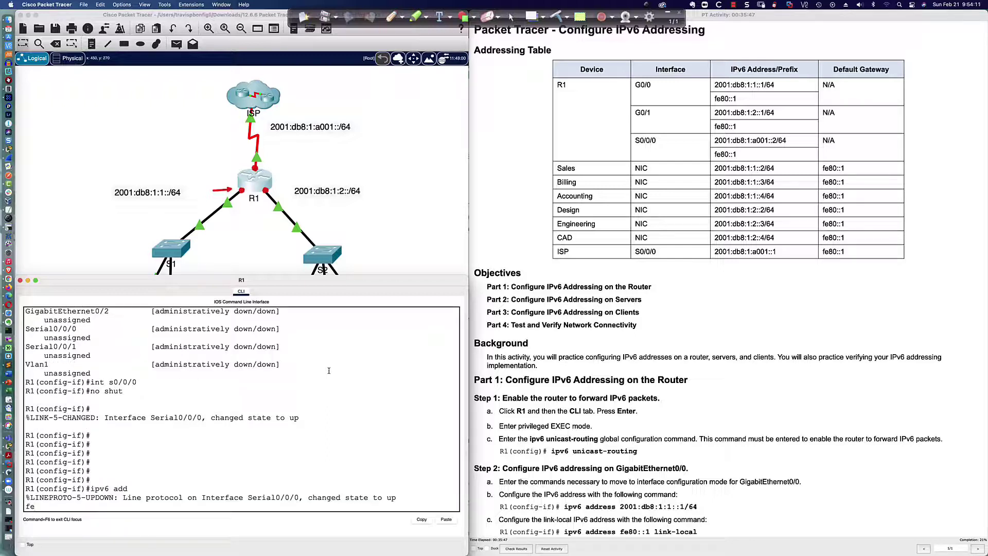
{"action": "key", "text": "Return"}
{"action": "key", "text": "Return"}
{"action": "key", "text": "Return"}
{"action": "key", "text": "Return"}
{"action": "key", "text": "Return"}
Assign fe80::1 as the link-local address of R1's Serial0/0/0 interface with ipv6 add fe80::1 link
{"action": "type", "text": "ip"}
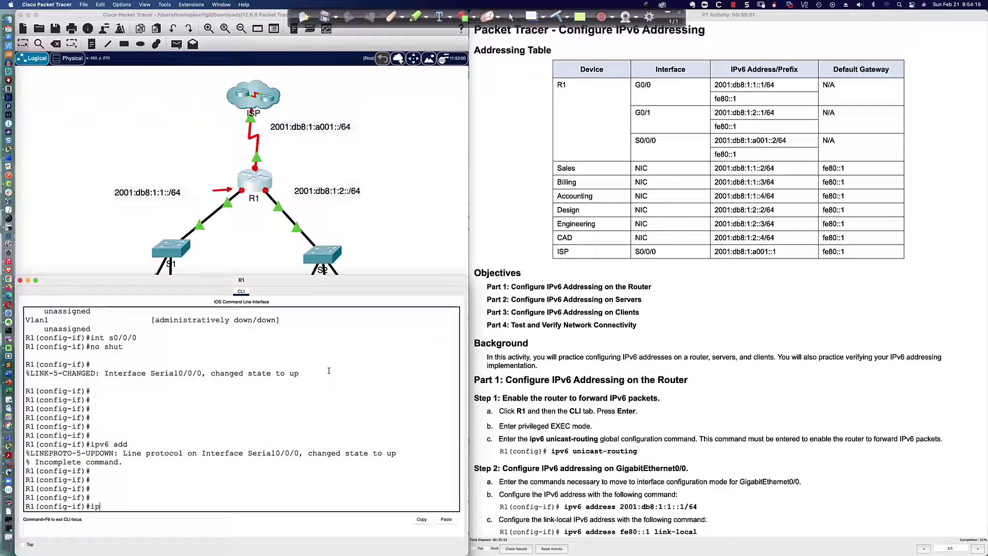
{"action": "type", "text": "v6 add fe80"}
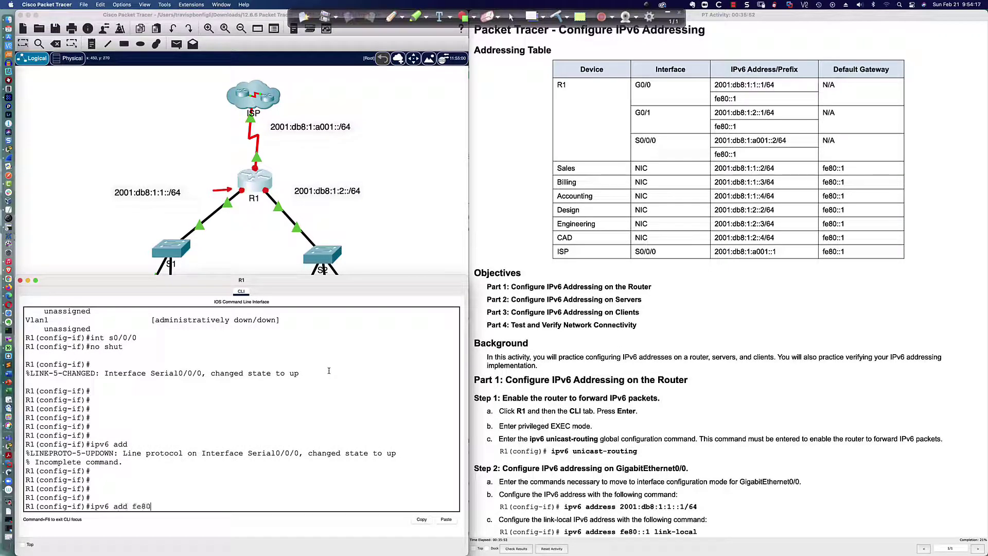
{"action": "type", "text": "::1 link"}
{"action": "key", "text": "Return"}
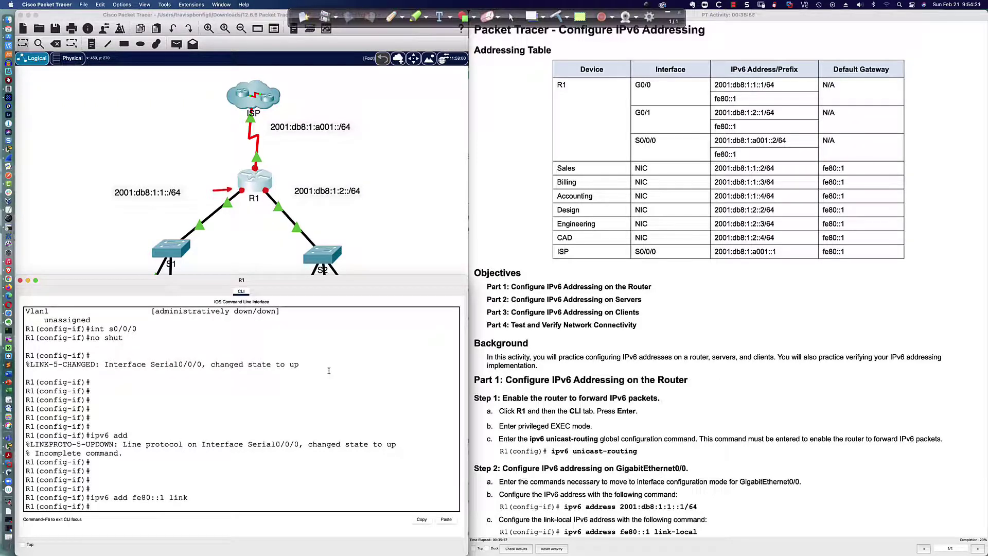
Assign the global IPv6 address 2001:db8:1:a001::2/64 to R1's Serial0/0/0 interface
{"action": "type", "text": "ipv6 a"}
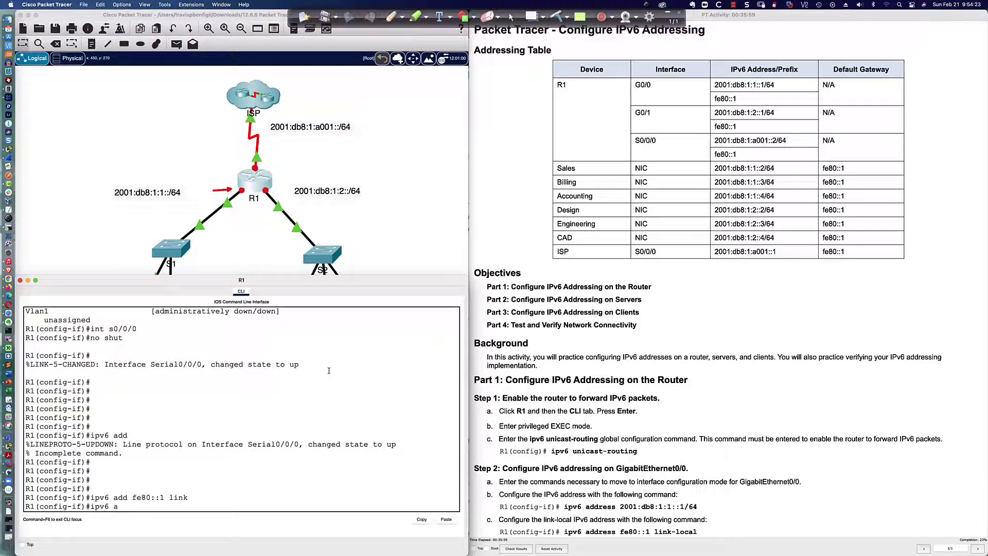
{"action": "type", "text": "dd 2001:"}
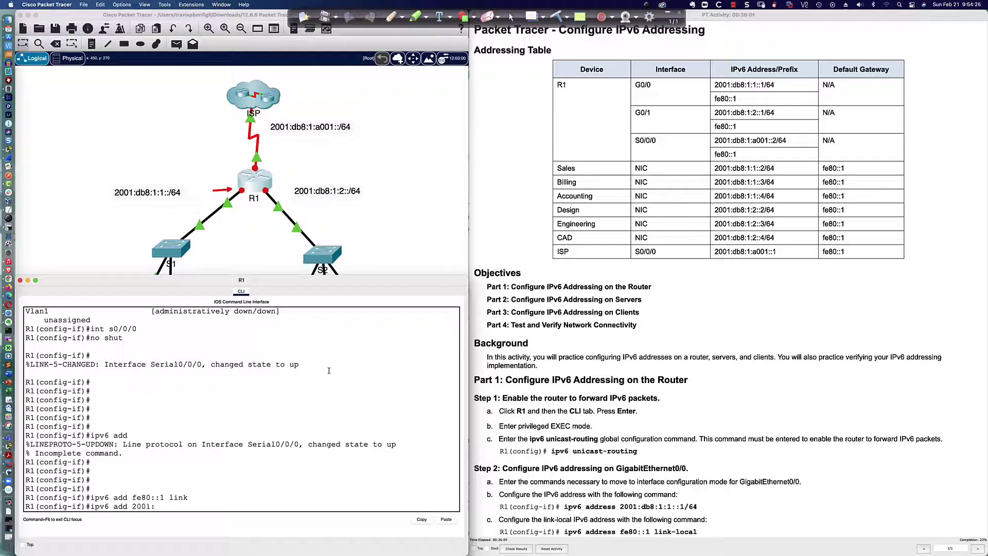
{"action": "type", "text": "db8:1:a001::2/64"}
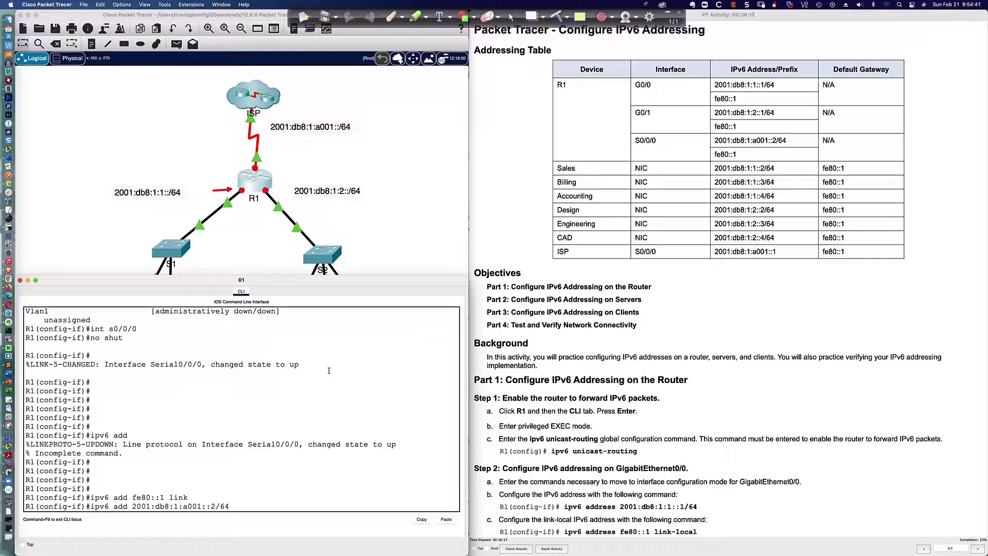
{"action": "key", "text": "Return"}
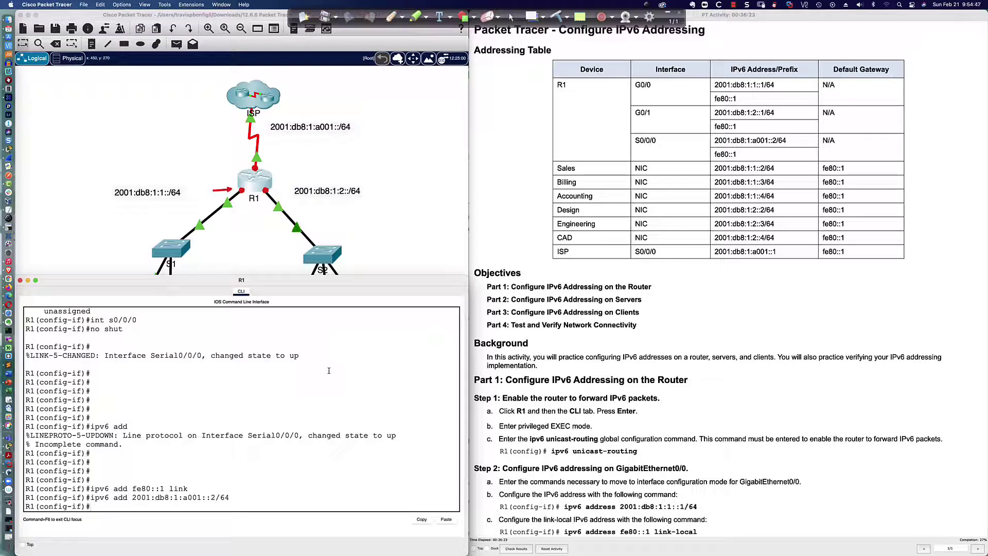
{"action": "key", "text": "Return"}
{"action": "key", "text": "Return"}
{"action": "key", "text": "Return"}
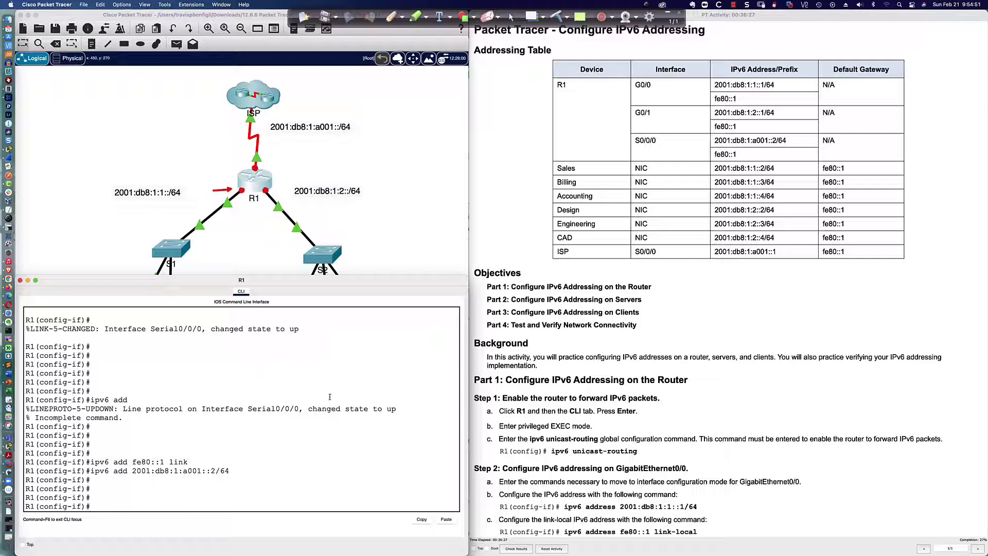
Display the brief IPv6 interface summary with do sh ipv6 int bri and highlight the interface entries and Serial0/0/0's global address
{"action": "type", "text": "do sh ipv6 int bri"}
{"action": "key", "text": "Return"}
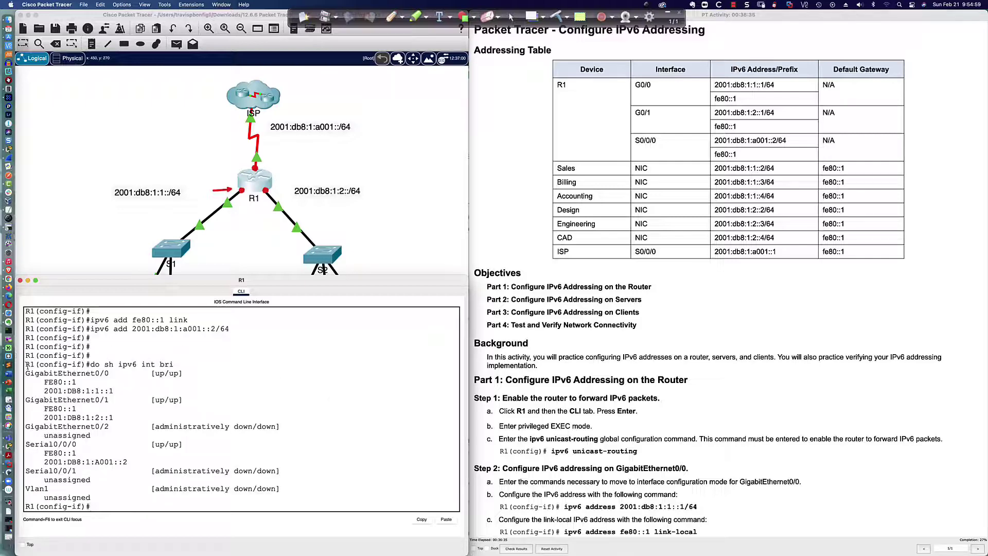
{"action": "left_click_drag", "start_coordinate": [27, 373], "coordinate": [250, 447]}
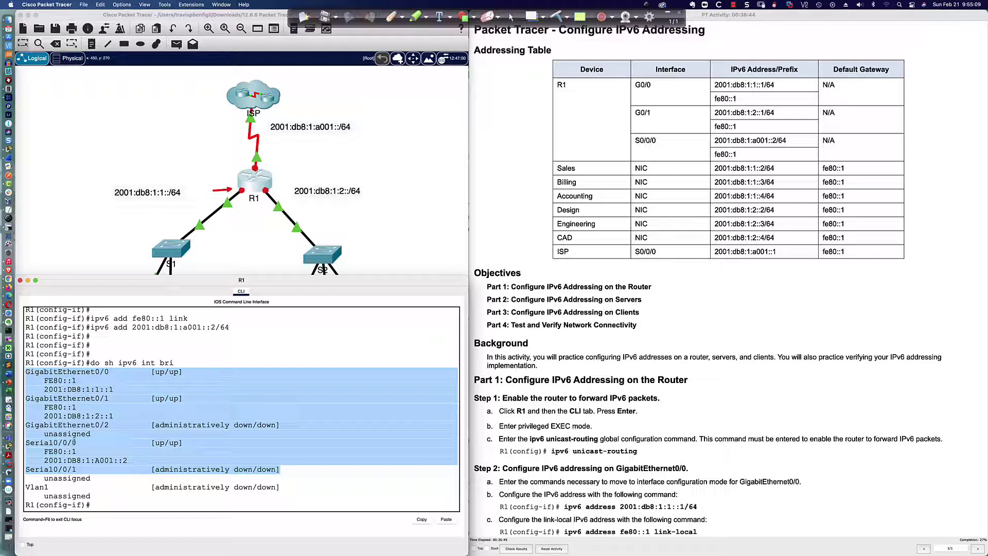
{"action": "left_click_drag", "start_coordinate": [130, 460], "coordinate": [46, 458]}
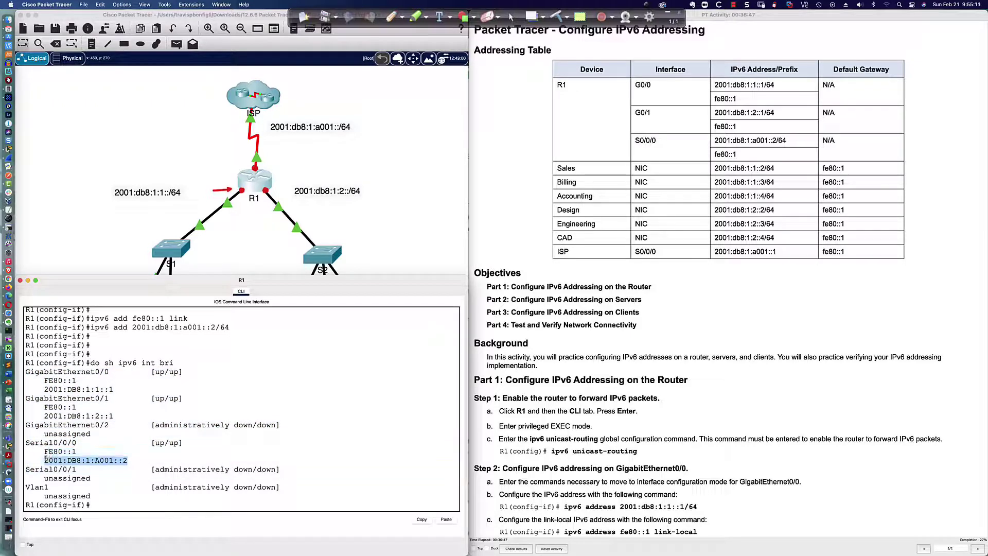
{"action": "left_click", "coordinate": [429, 428]}
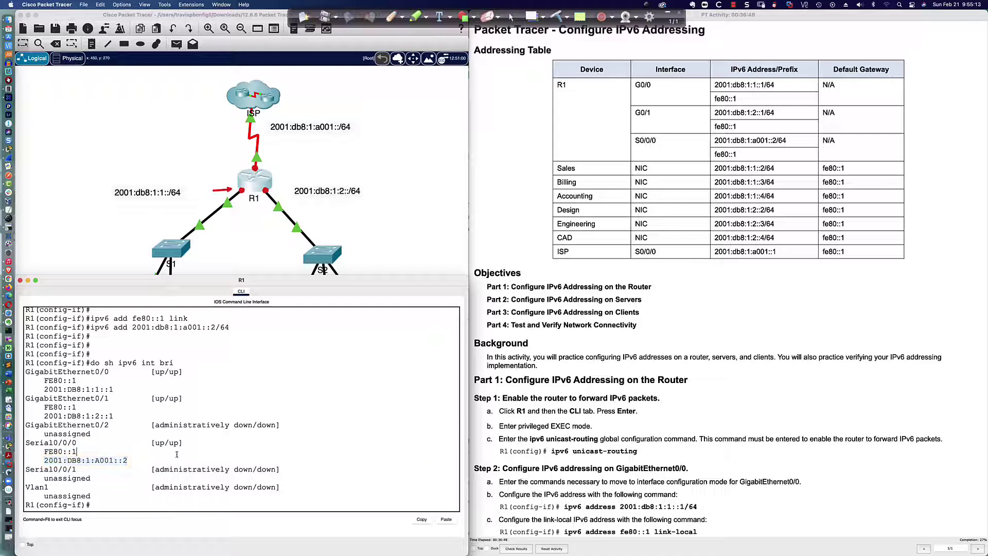
Read the Step 5 verification instructions and the Addressing Table to compare them with R1's configured addresses
{"action": "scroll", "coordinate": [540, 369], "scroll_direction": "down", "scroll_amount": 15}
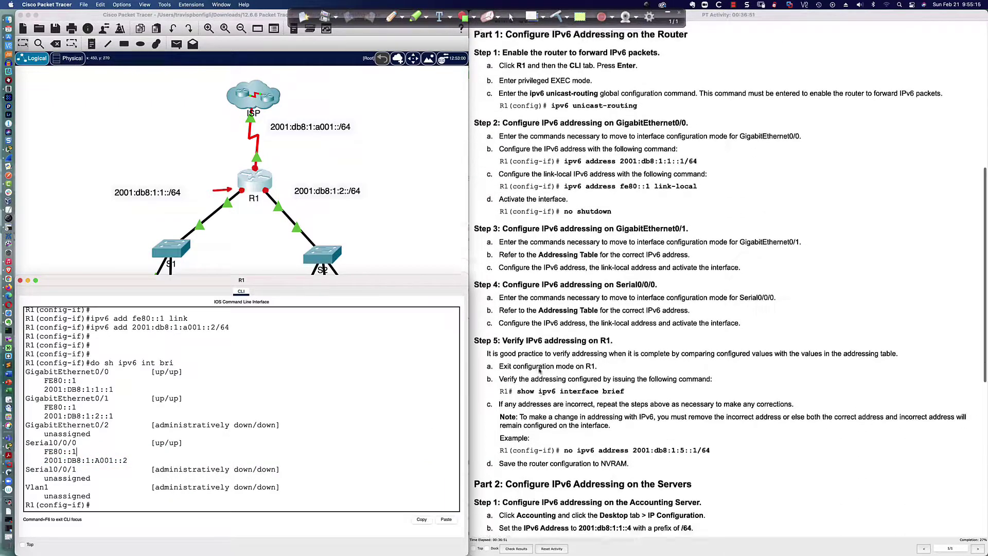
{"action": "scroll", "coordinate": [539, 370], "scroll_direction": "down", "scroll_amount": 5}
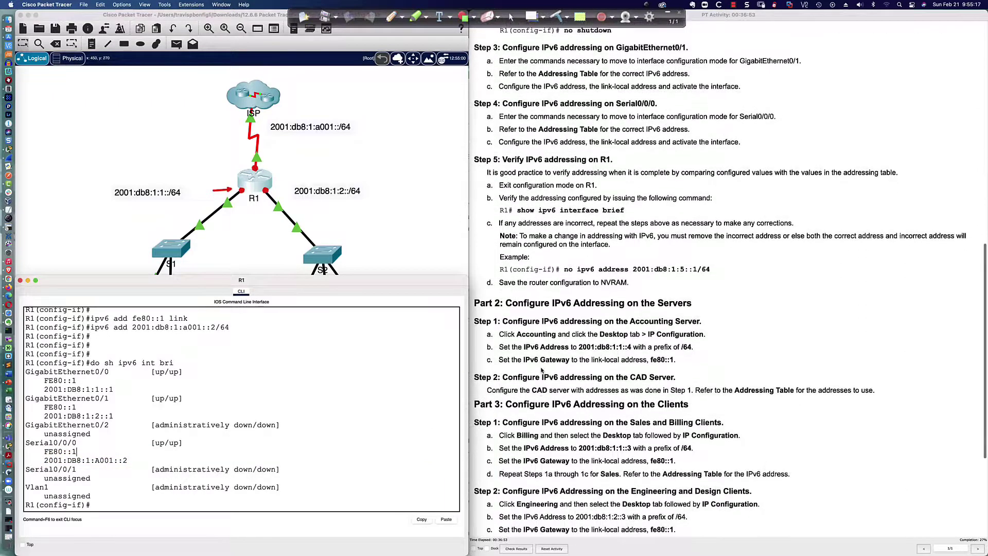
{"action": "scroll", "coordinate": [502, 176], "scroll_direction": "down", "scroll_amount": 5}
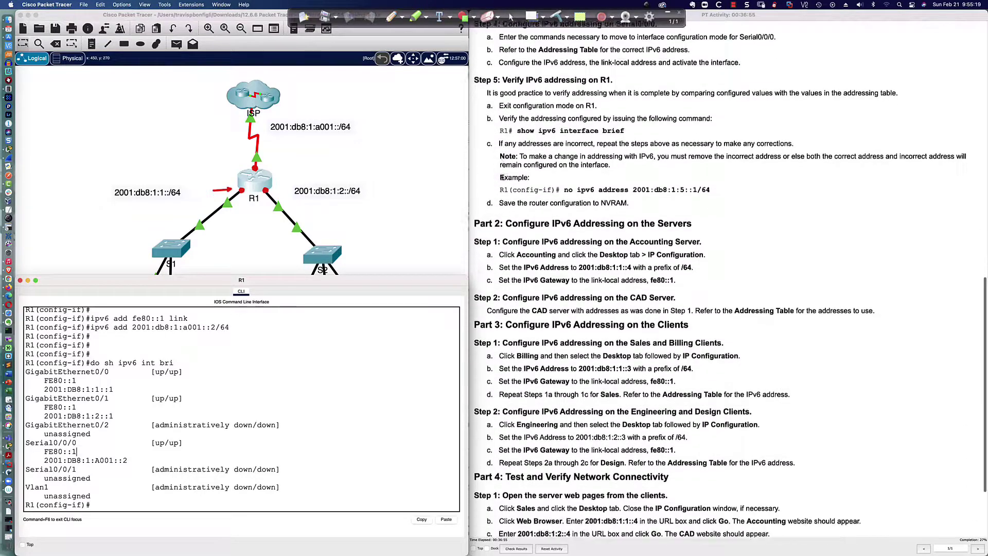
{"action": "scroll", "coordinate": [502, 177], "scroll_direction": "up", "scroll_amount": 1}
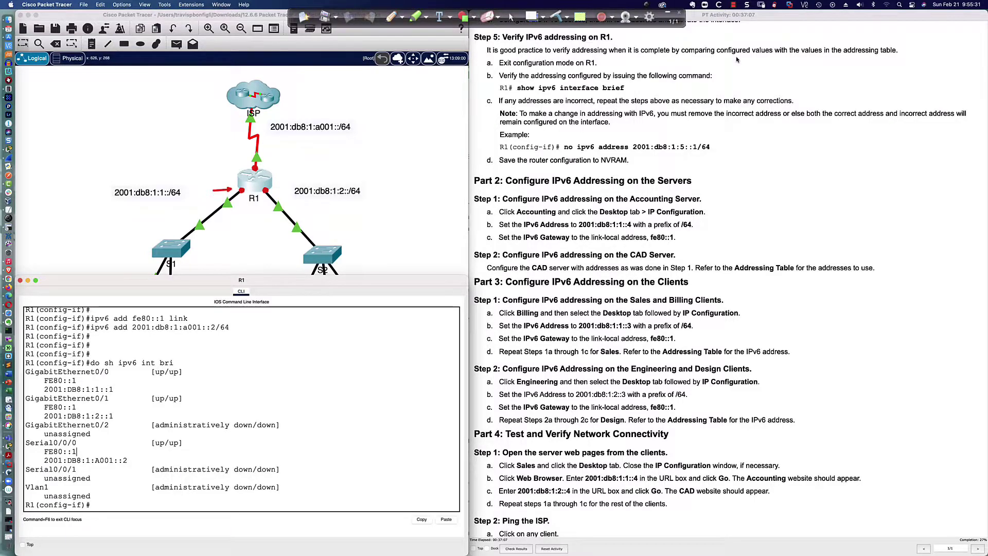
{"action": "scroll", "coordinate": [737, 61], "scroll_direction": "up", "scroll_amount": 5}
{"action": "scroll", "coordinate": [736, 70], "scroll_direction": "up", "scroll_amount": 8}
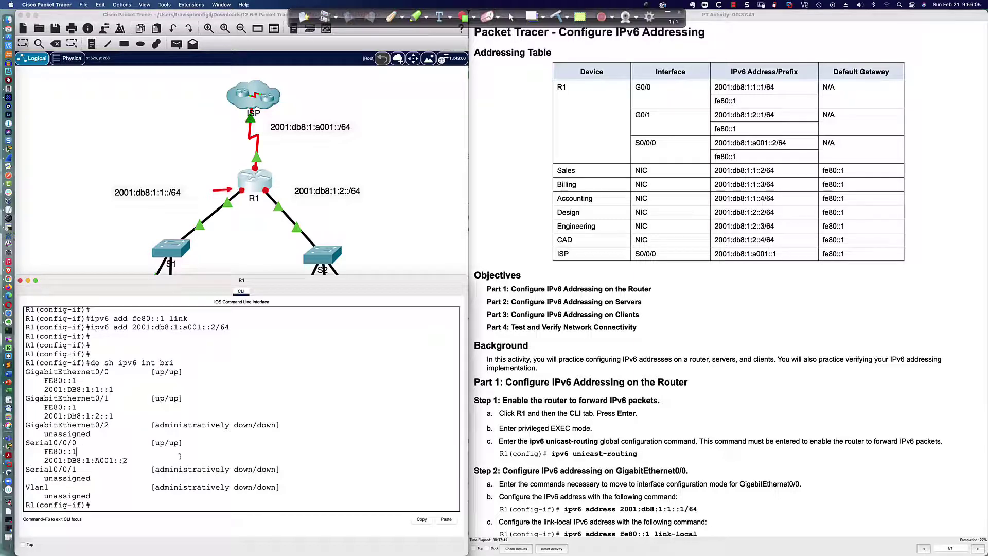
Read the activity's Step 5 note on removing incorrect IPv6 addresses with the no ipv6 address command
{"action": "scroll", "coordinate": [596, 435], "scroll_direction": "down", "scroll_amount": 10}
{"action": "scroll", "coordinate": [597, 434], "scroll_direction": "down", "scroll_amount": 5}
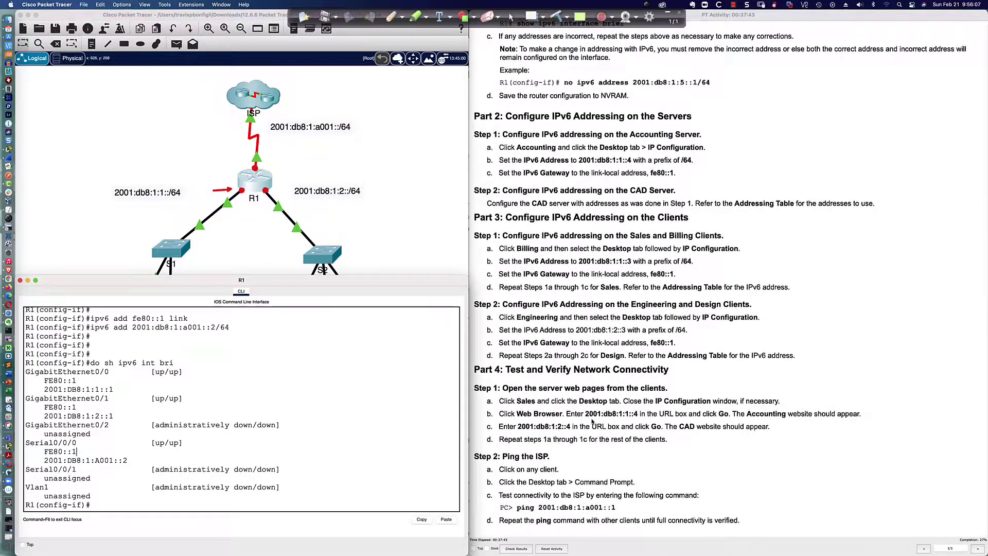
{"action": "scroll", "coordinate": [593, 422], "scroll_direction": "up", "scroll_amount": 2}
{"action": "scroll", "coordinate": [593, 422], "scroll_direction": "down", "scroll_amount": 1}
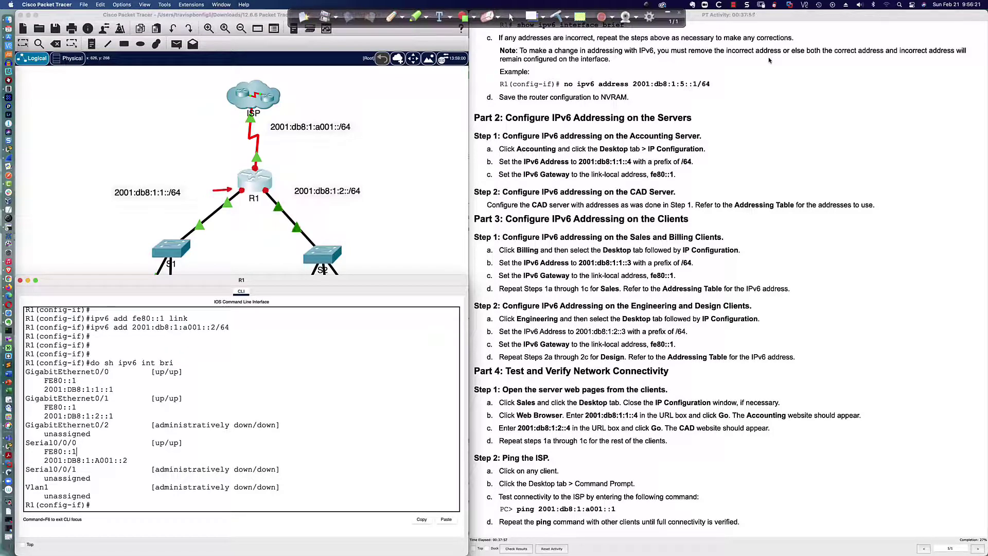
Switch to SecureCRT and wake the R8-2811 console session to its user prompt
{"action": "key", "text": "super+Tab"}
{"action": "key", "text": "super+Tab"}
{"action": "key", "text": "super+Tab"}
{"action": "key", "text": "super+Tab"}
{"action": "key", "text": "super+Tab"}
{"action": "key", "text": "super+Tab"}
{"action": "key", "text": "super+Tab"}
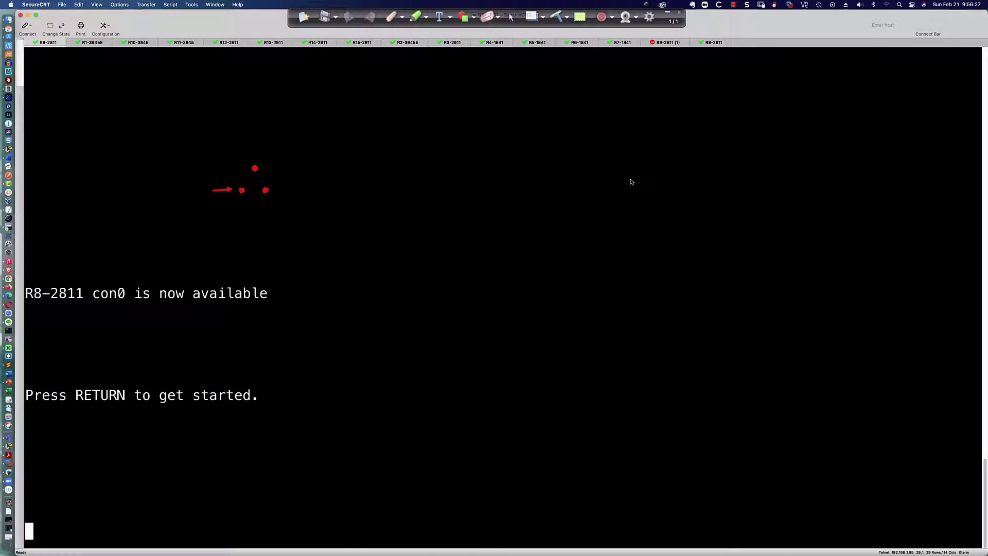
{"action": "key", "text": "Return"}
{"action": "key", "text": "Return"}
{"action": "key", "text": "Return"}
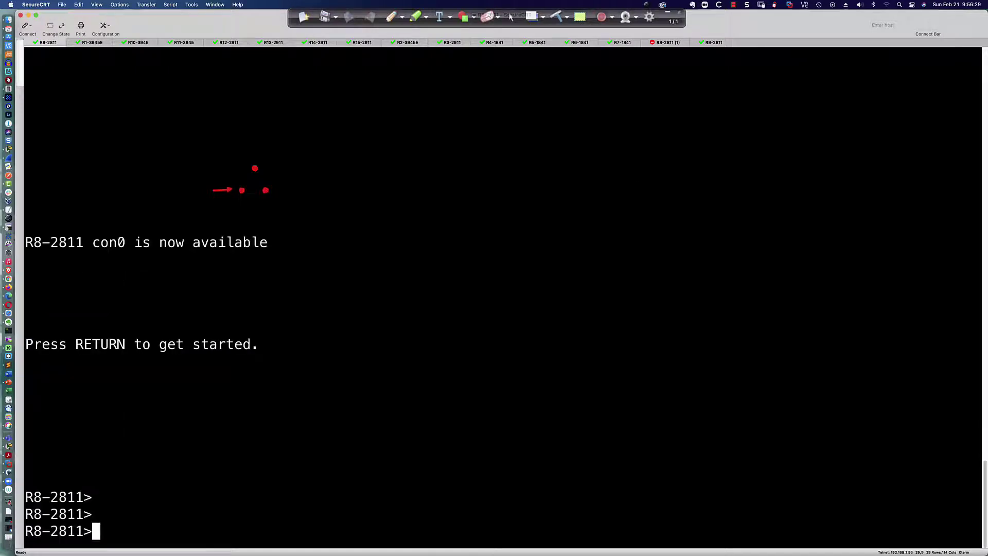
Enter interface configuration mode for s0/0/0 on R8-2811 via en, conf t and int s0/0/0
{"action": "type", "text": "en"}
{"action": "key", "text": "Return"}
{"action": "type", "text": "conf t"}
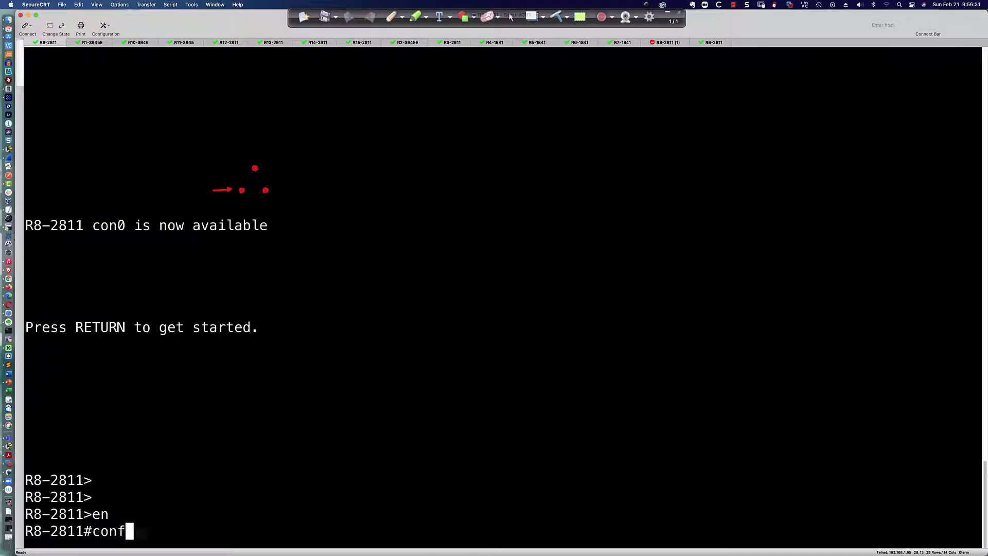
{"action": "key", "text": "Return"}
{"action": "type", "text": "int s0/0/0"}
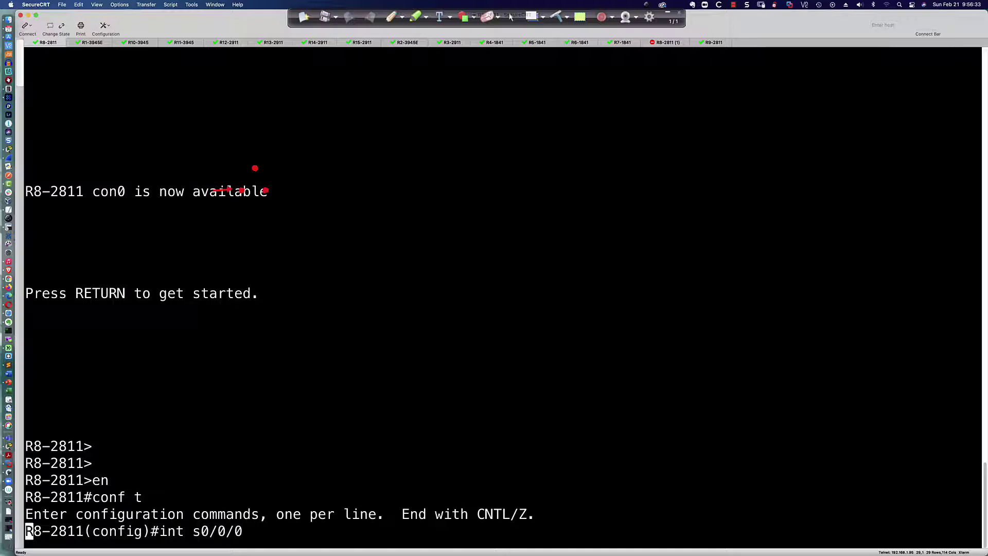
{"action": "key", "text": "Return"}
Display only the Serial0/0/0 line of the IPv4 summary with do sh ip int bri | inc 0/0/0
{"action": "type", "text": "d"}
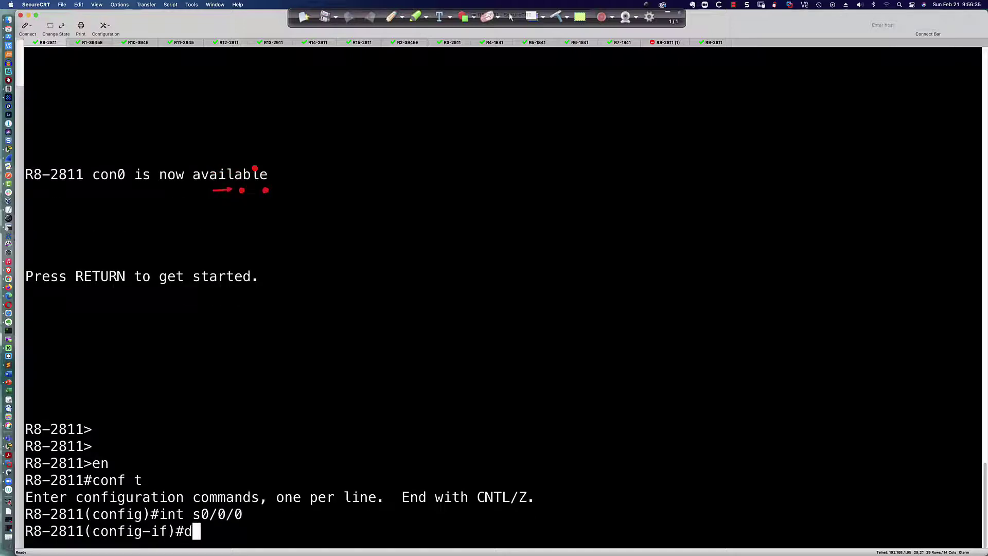
{"action": "type", "text": "o sh ip int b"}
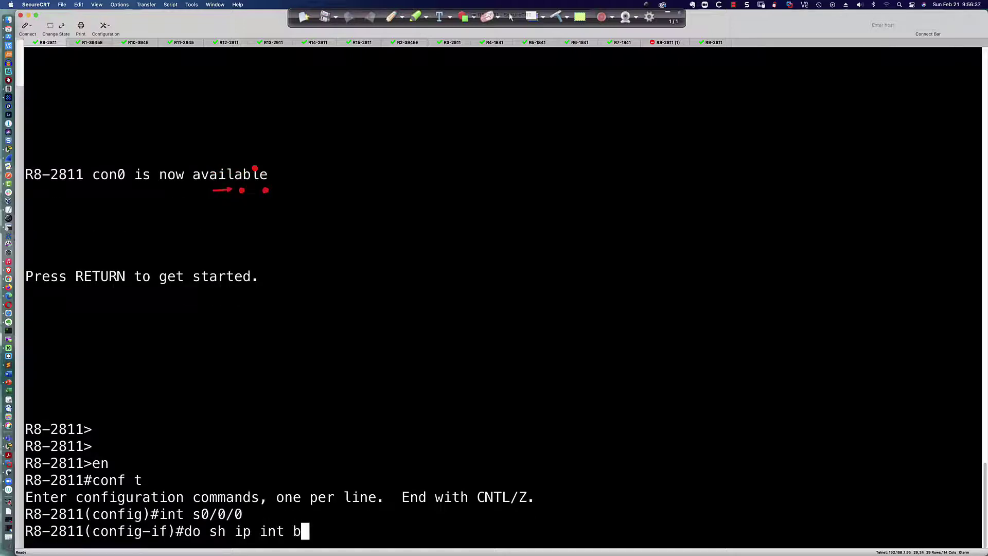
{"action": "type", "text": "ri | inc s"}
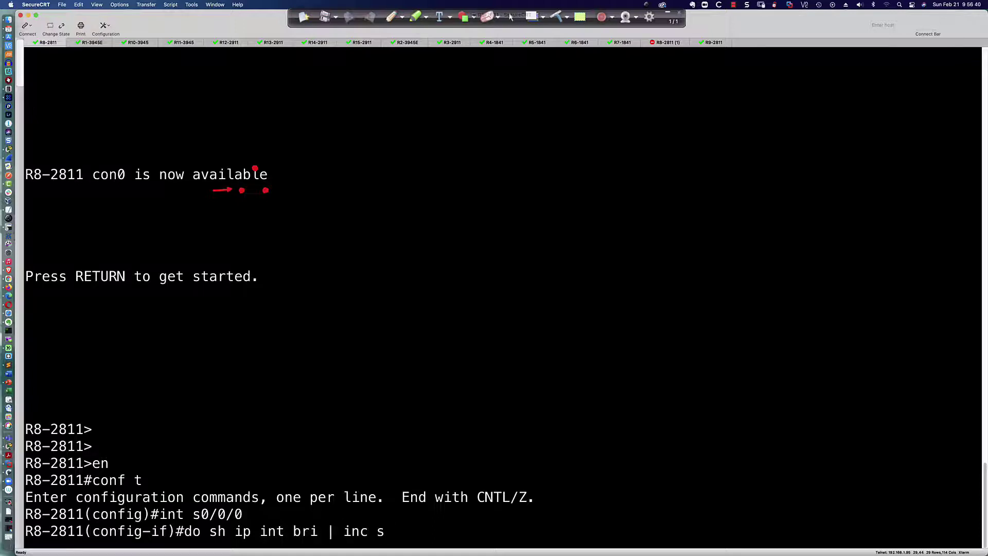
{"action": "key", "text": "BackSpace"}
{"action": "type", "text": "0/0/0"}
{"action": "key", "text": "Return"}
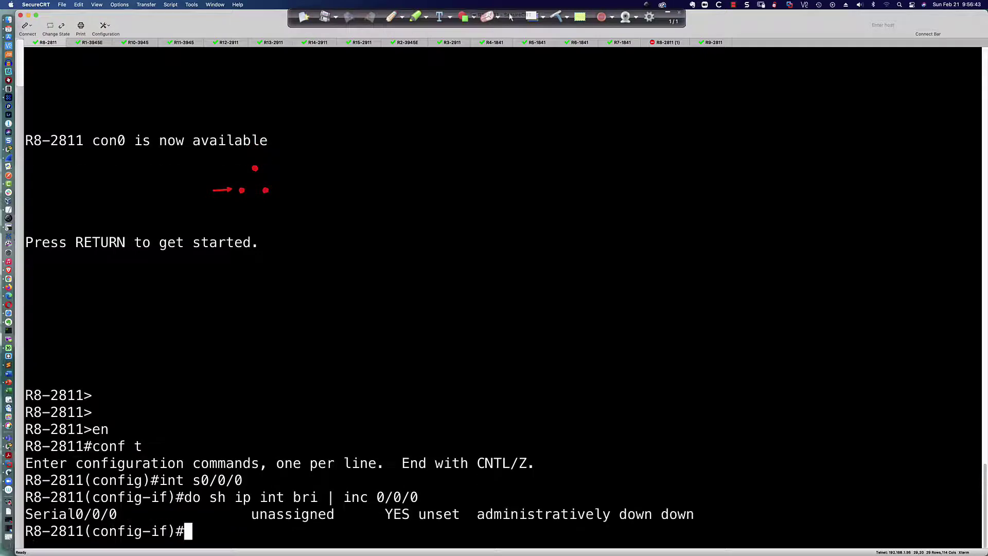
Display the Serial0/0/0 line of the IPv6 summary with do sh ipv6 int bri | inc 0/0/0
{"action": "key", "text": "Up"}
{"action": "key", "text": "Left"}
{"action": "key", "text": "Left"}
{"action": "key", "text": "Left"}
{"action": "key", "text": "Left"}
{"action": "key", "text": "Left"}
{"action": "key", "text": "Left"}
{"action": "key", "text": "Left"}
{"action": "key", "text": "Left"}
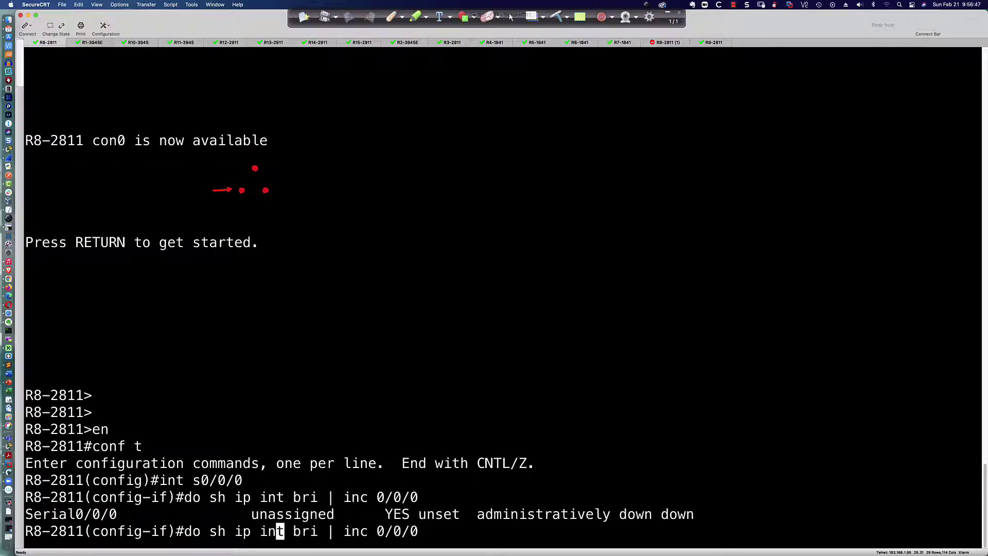
{"action": "key", "text": "Left"}
{"action": "key", "text": "Left"}
{"action": "key", "text": "Left"}
{"action": "type", "text": "v5"}
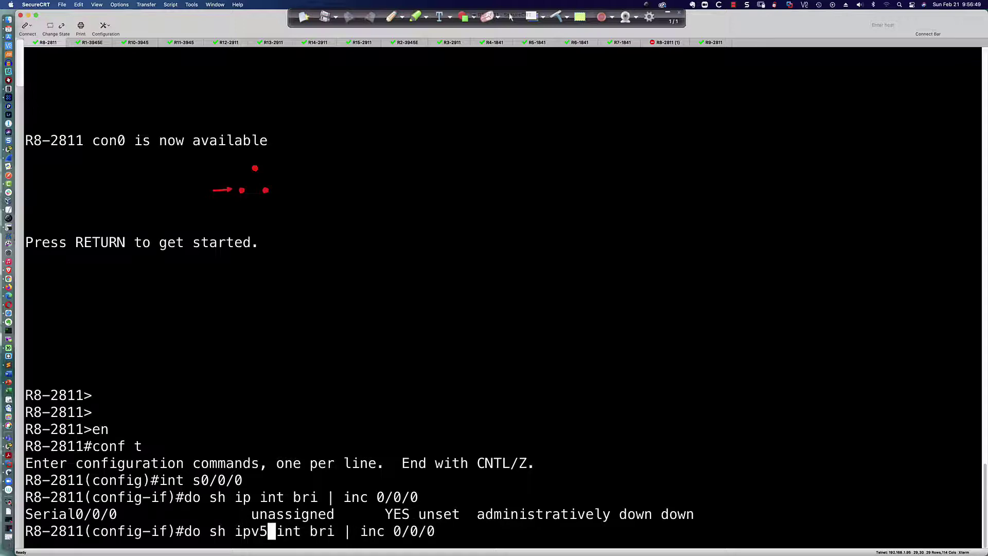
{"action": "key", "text": "BackSpace"}
{"action": "type", "text": "6"}
{"action": "key", "text": "Return"}
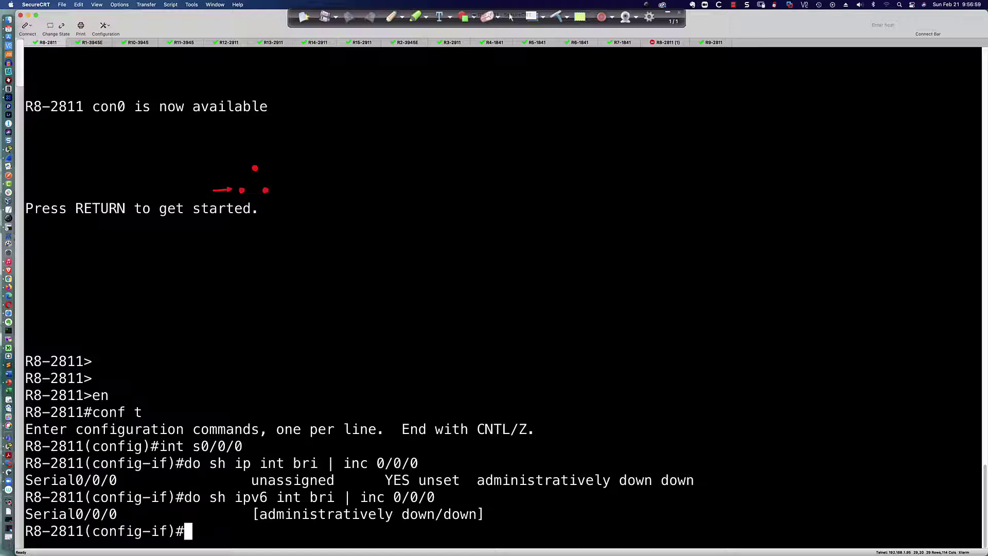
Assign the IPv4 address 172.16.8.8 with mask 255.255.255.0 to Serial0/0/0
{"action": "key", "text": "Return"}
{"action": "key", "text": "Return"}
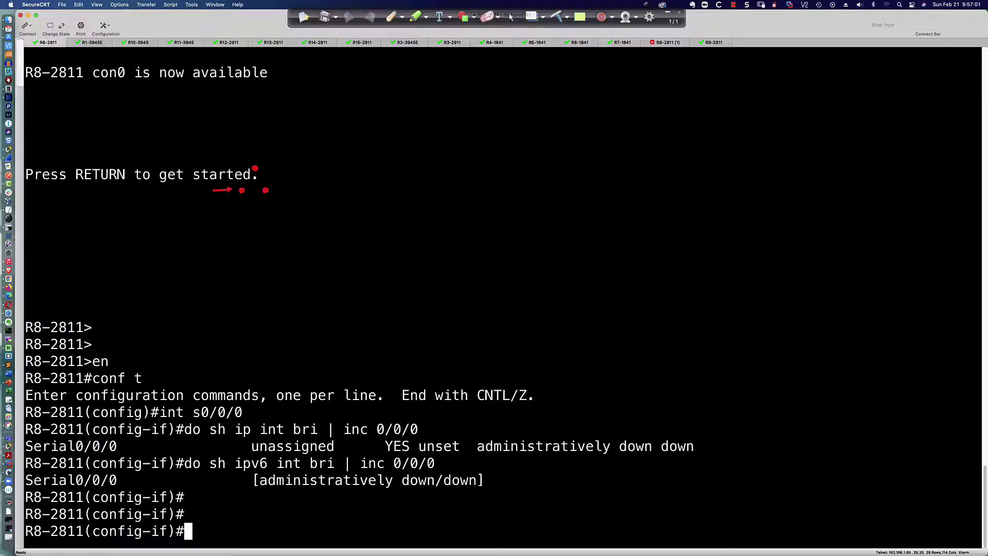
{"action": "type", "text": "ip add"}
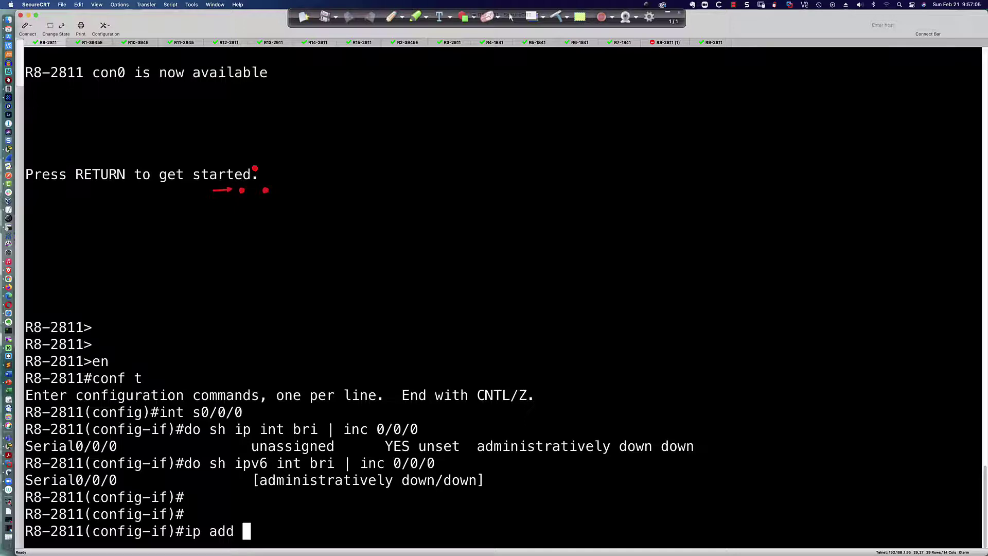
{"action": "type", "text": " 172.16.8."}
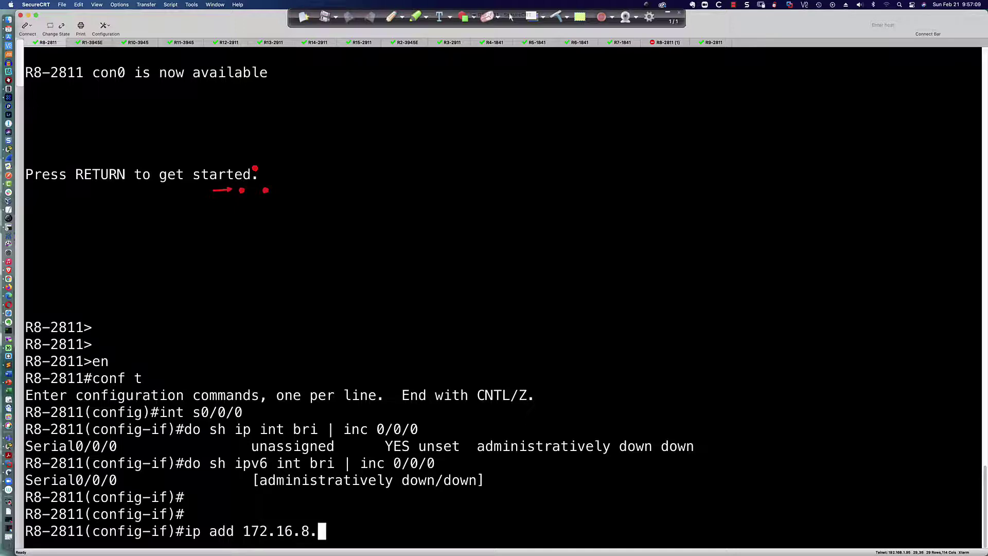
{"action": "type", "text": "8 255.255.255.0"}
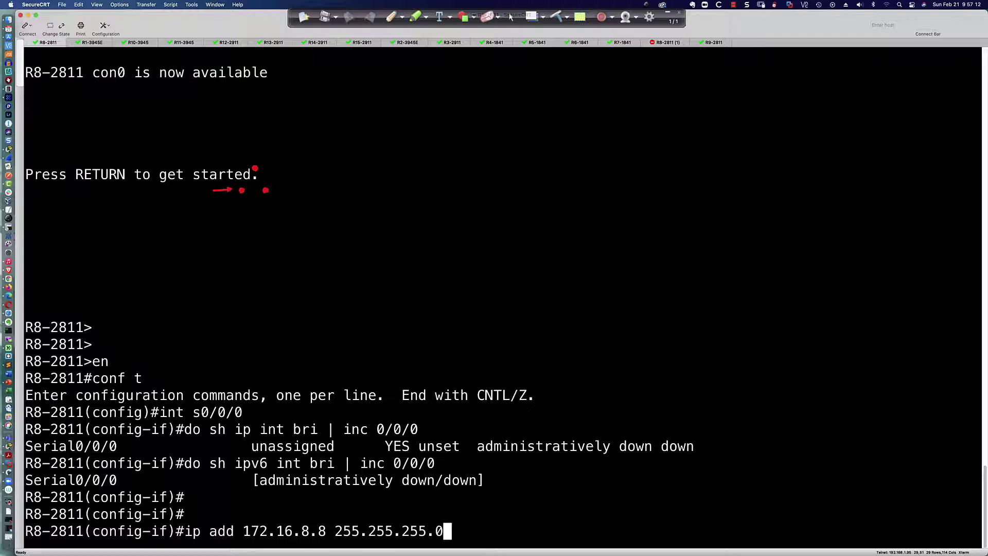
{"action": "key", "text": "Return"}
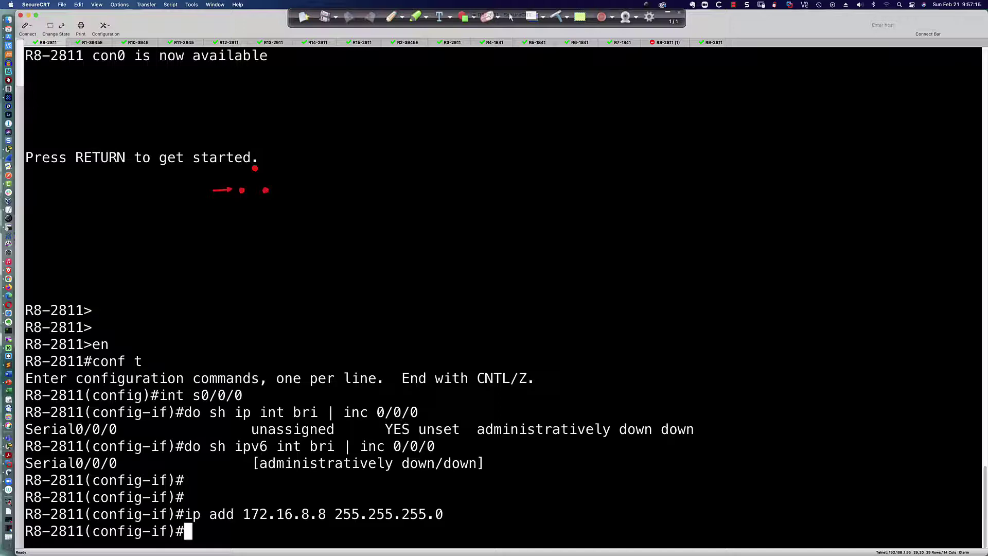
Check Serial0/0/0's newly assigned IPv4 address by rerunning do sh ip int bri | inc 0/0/0
{"action": "key", "text": "Up"}
{"action": "key", "text": "Up"}
{"action": "key", "text": "Up"}
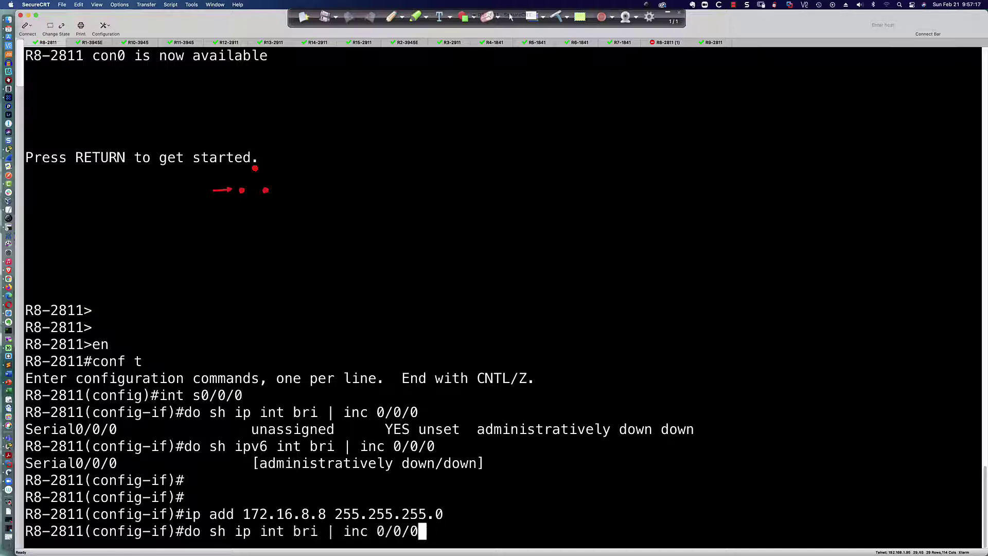
{"action": "key", "text": "Return"}
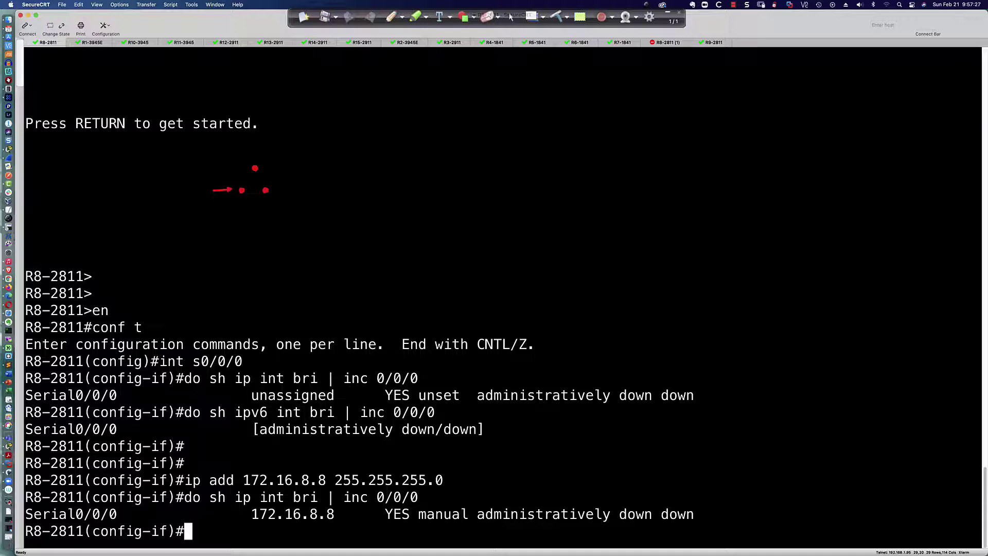
Set Serial0/0/0's IPv4 address to 172.16.88.88 255.255.255.0 and verify it with do sh ip int bri | inc 0/0/0
{"action": "key", "text": "Return"}
{"action": "key", "text": "Return"}
{"action": "key", "text": "Up"}
{"action": "key", "text": "Up"}
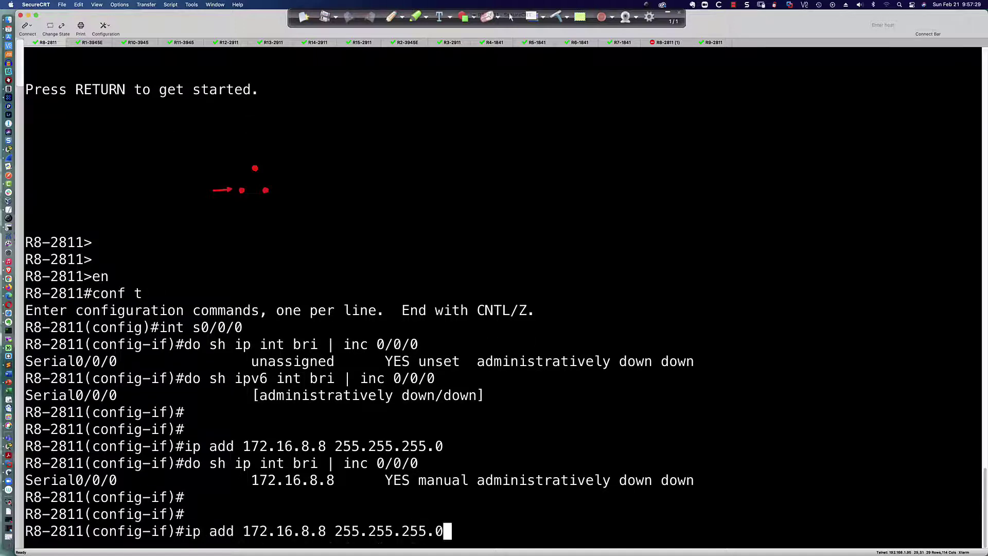
{"action": "key", "text": "Left"}
{"action": "key", "text": "Left"}
{"action": "key", "text": "Left"}
{"action": "key", "text": "Left"}
{"action": "key", "text": "Left"}
{"action": "key", "text": "Left"}
{"action": "key", "text": "Left"}
{"action": "key", "text": "Left"}
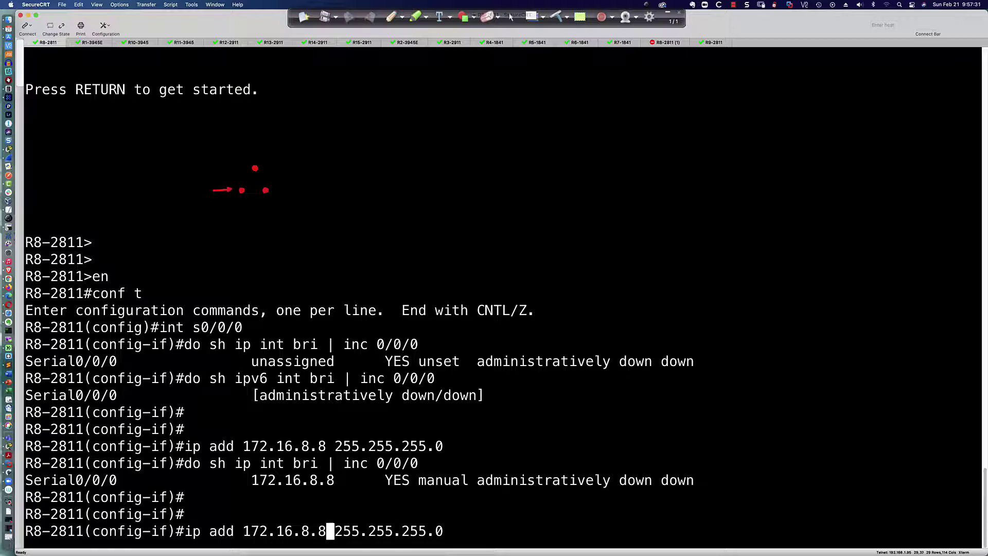
{"action": "key", "text": "BackSpace"}
{"action": "key", "text": "BackSpace"}
{"action": "type", "text": "8.88"}
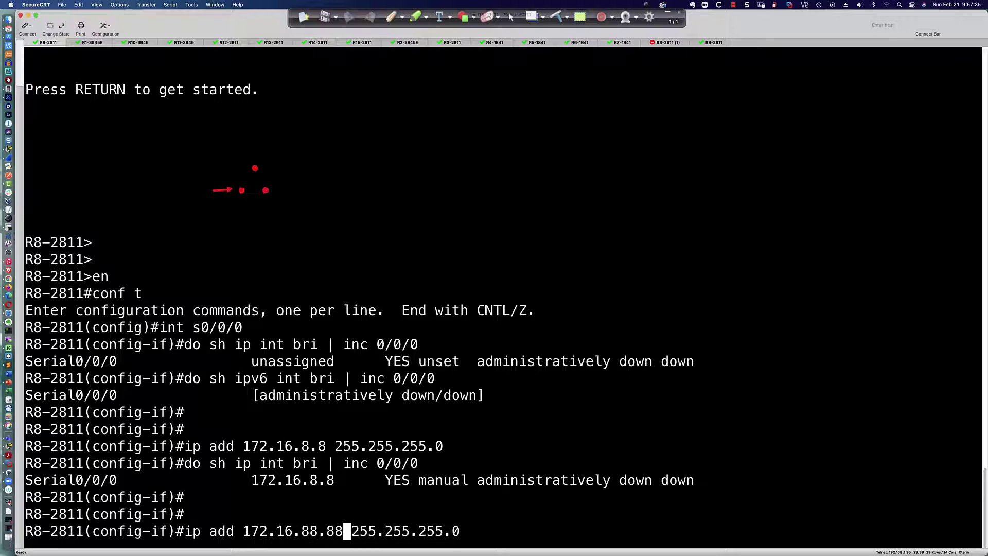
{"action": "key", "text": "Return"}
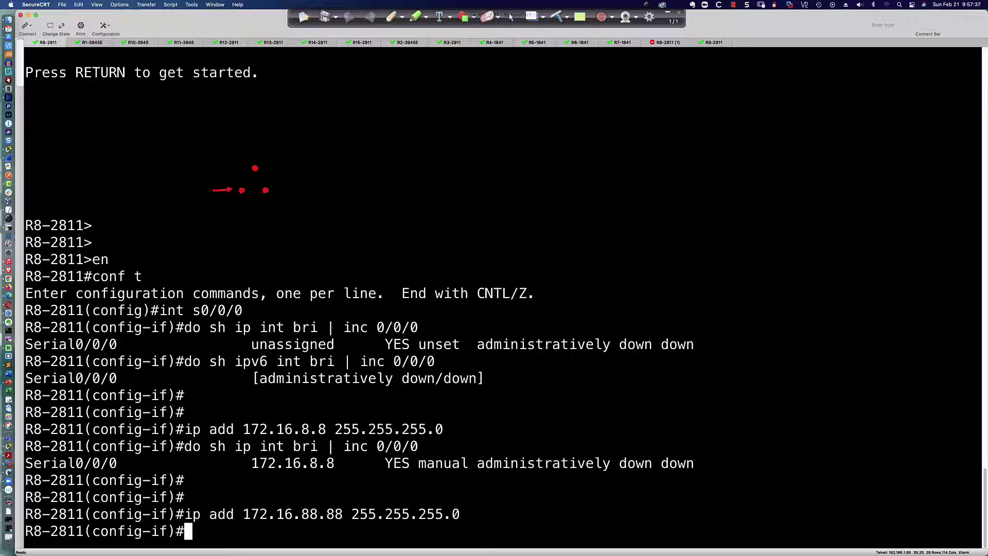
{"action": "type", "text": "do sh ip int bri | inc 0/0/0"}
{"action": "key", "text": "Return"}
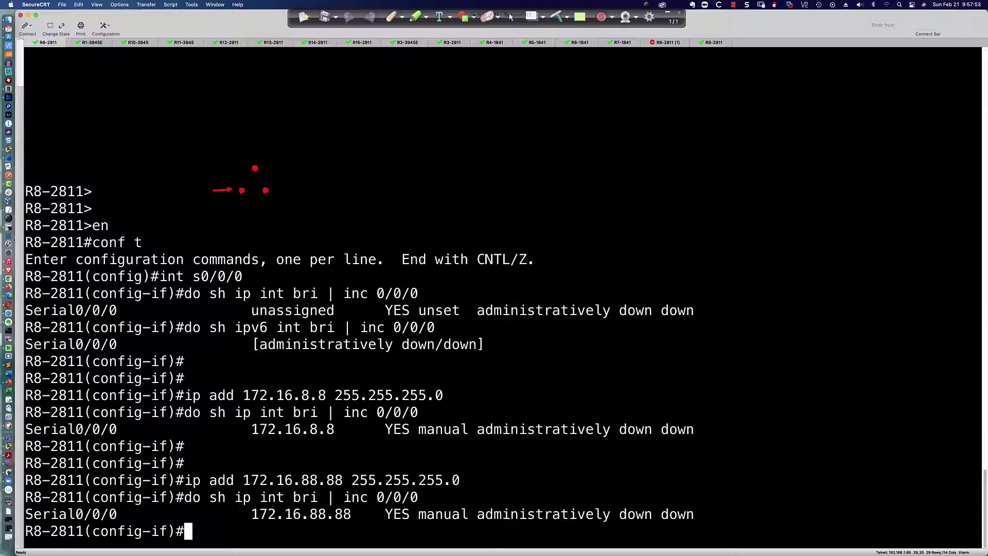
Assign fe80::3 as Serial0/0/0's link-local address with ipv6 add fe80::3 link
{"action": "type", "text": "ipv6 add f"}
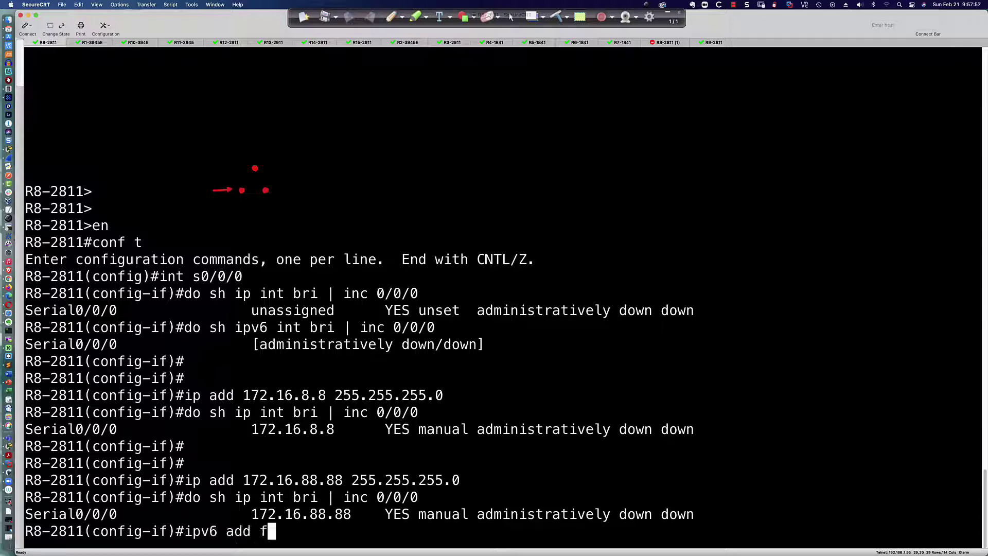
{"action": "type", "text": "e80"}
{"action": "type", "text": "::3 link"}
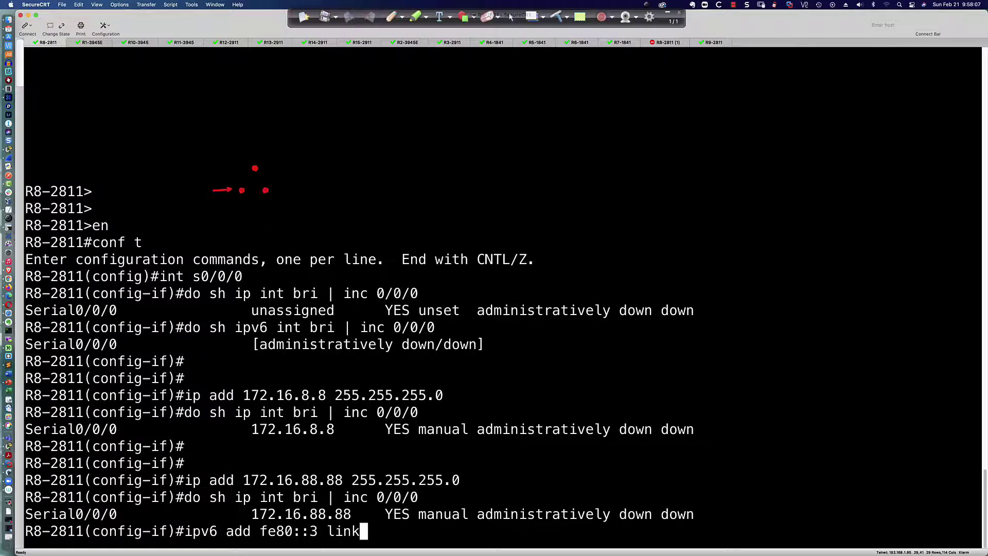
{"action": "key", "text": "Return"}
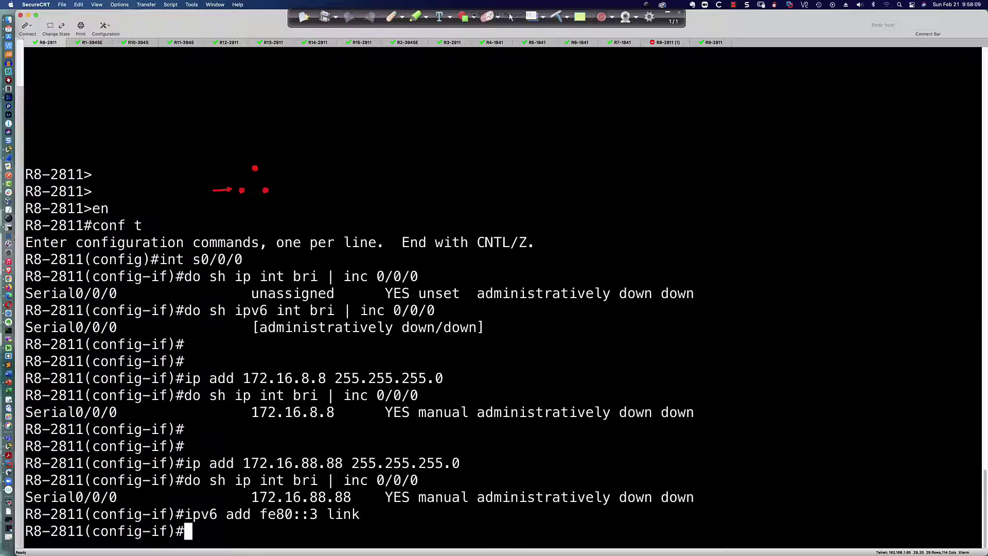
Display the full brief IPv6 interface summary with do sh ipv6 int bri, through to its last page
{"action": "type", "text": "do sh ipv6 int bri"}
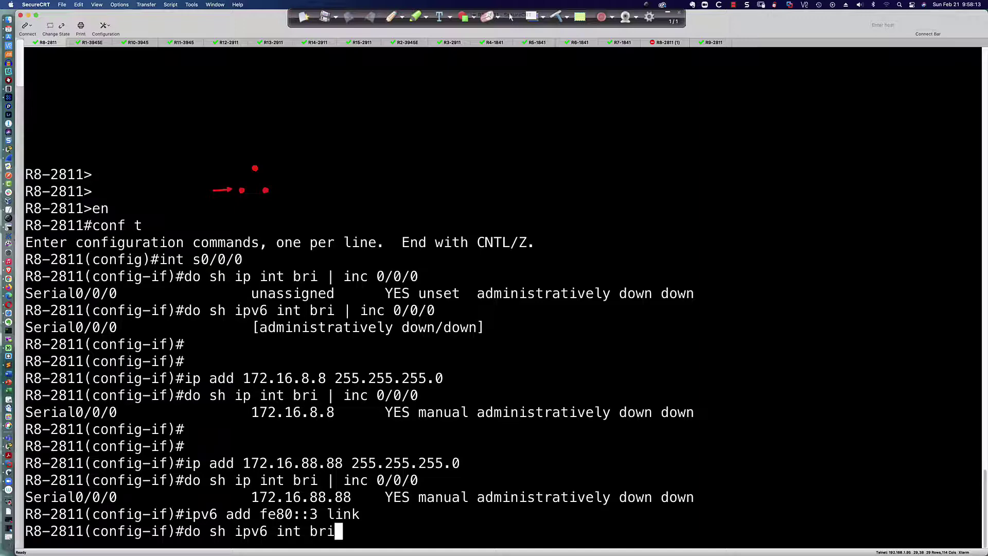
{"action": "key", "text": "Return"}
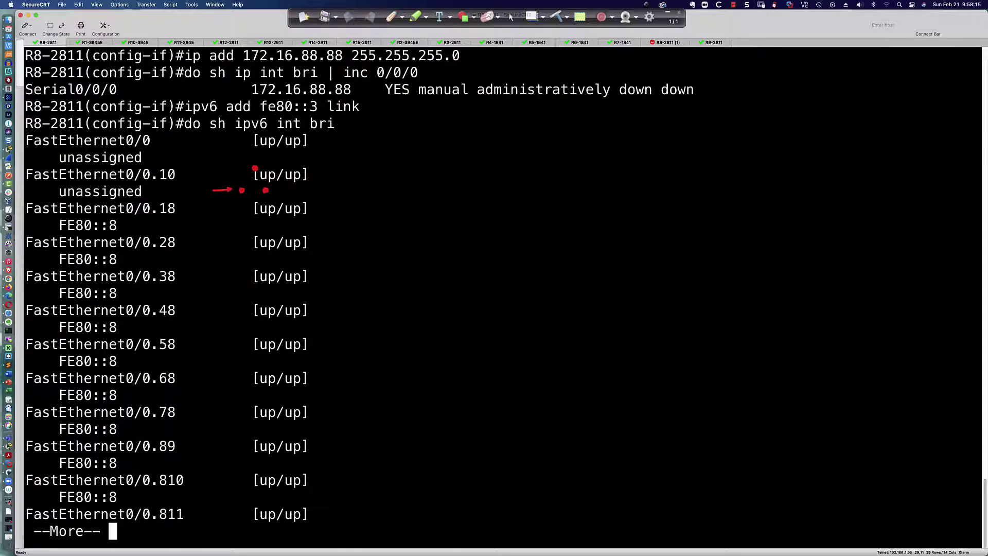
{"action": "key", "text": "space"}
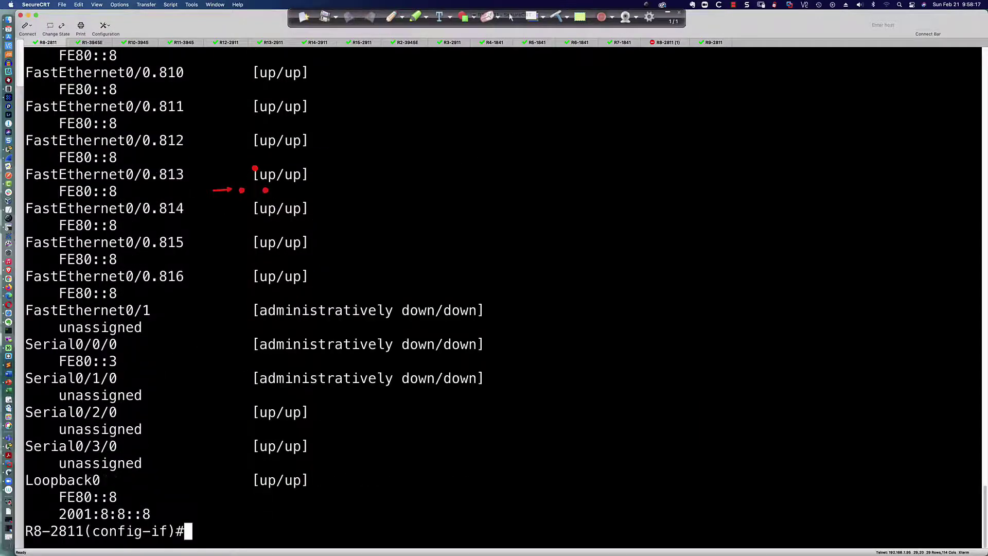
Display the brief IPv6 summary from the serial interfaces onward with do sh ipv6 int bri | beg Serial, and highlight Serial0/0/0's link-local address
{"action": "key", "text": "Up"}
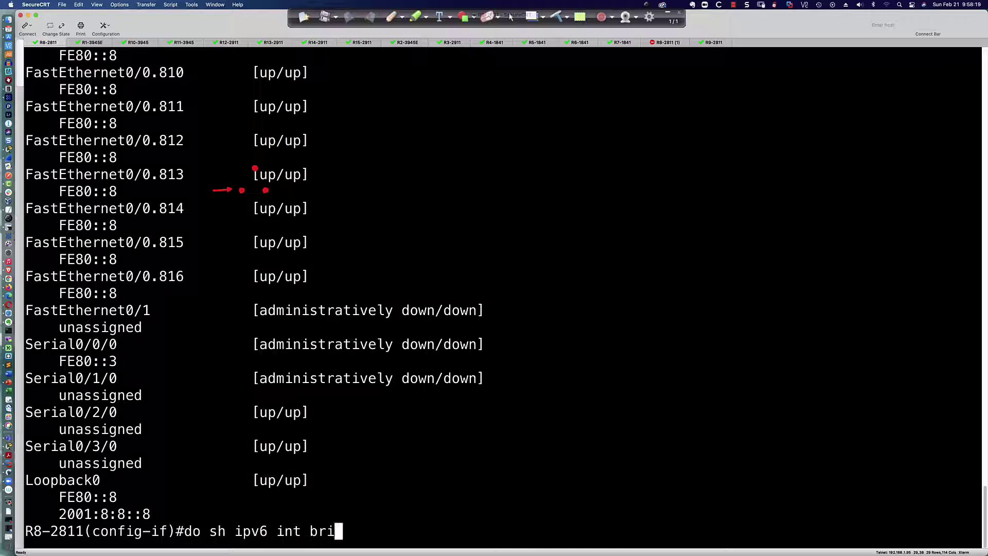
{"action": "type", "text": "| Seria"}
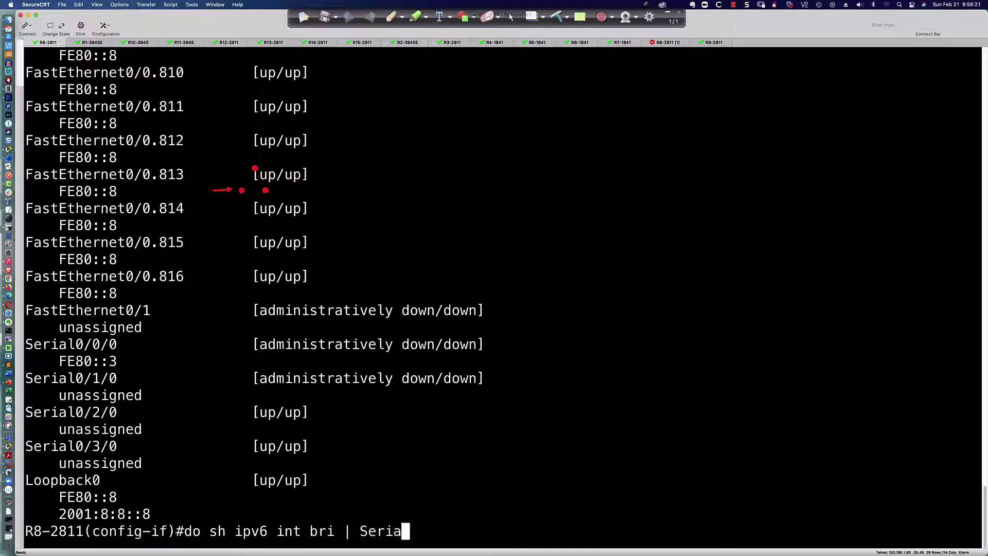
{"action": "key", "text": "BackSpace"}
{"action": "key", "text": "BackSpace"}
{"action": "key", "text": "BackSpace"}
{"action": "key", "text": "BackSpace"}
{"action": "key", "text": "BackSpace"}
{"action": "key", "text": "BackSpace"}
{"action": "key", "text": "BackSpace"}
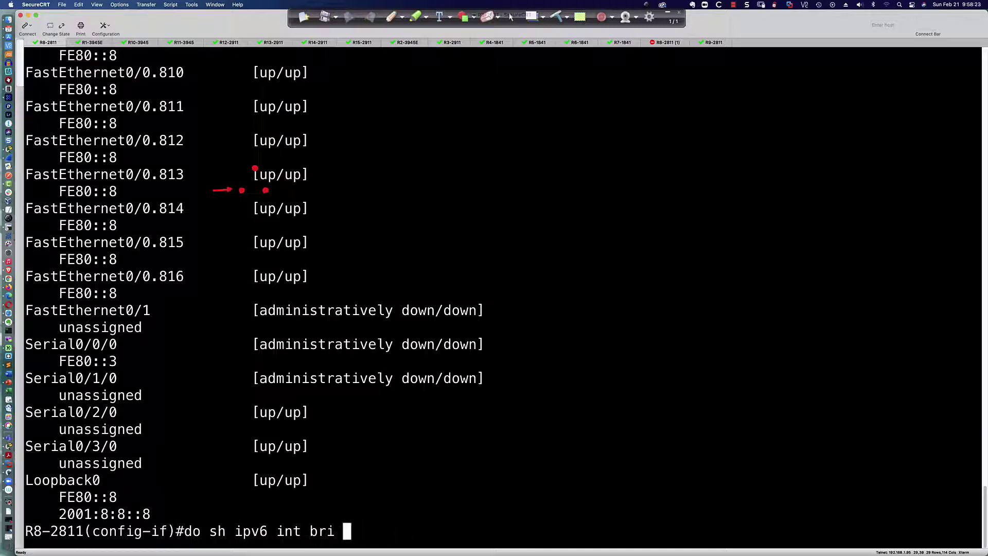
{"action": "type", "text": "| beg Serial"}
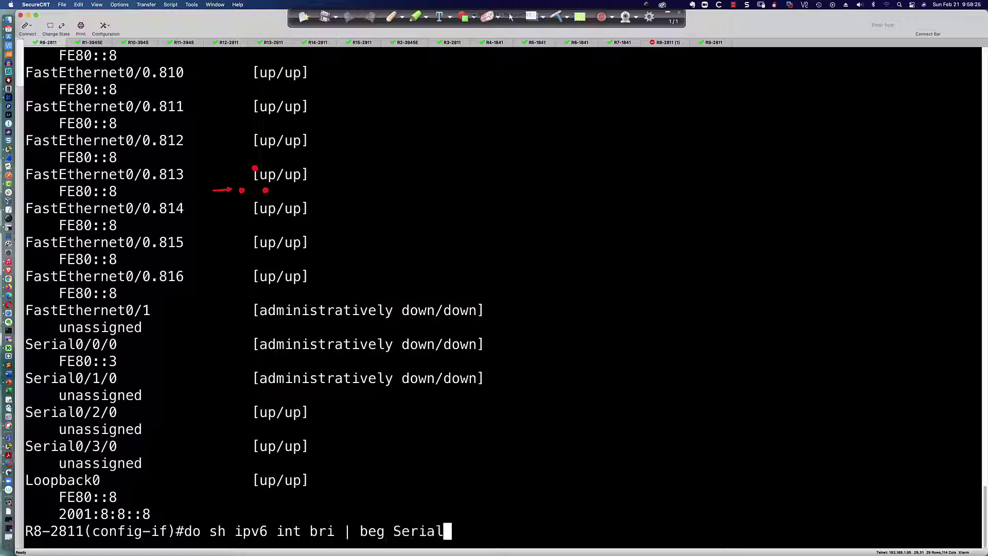
{"action": "key", "text": "Return"}
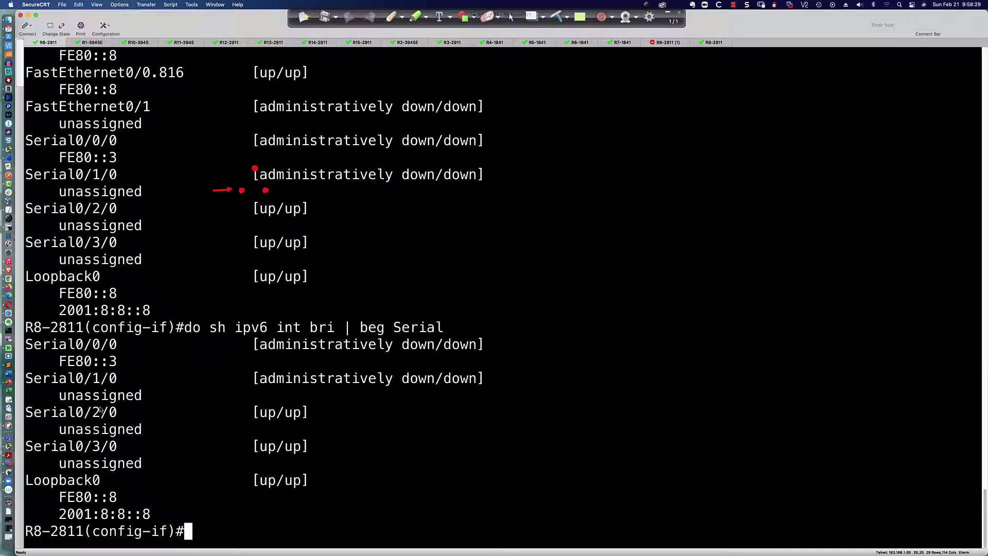
{"action": "left_click_drag", "start_coordinate": [60, 363], "coordinate": [119, 365]}
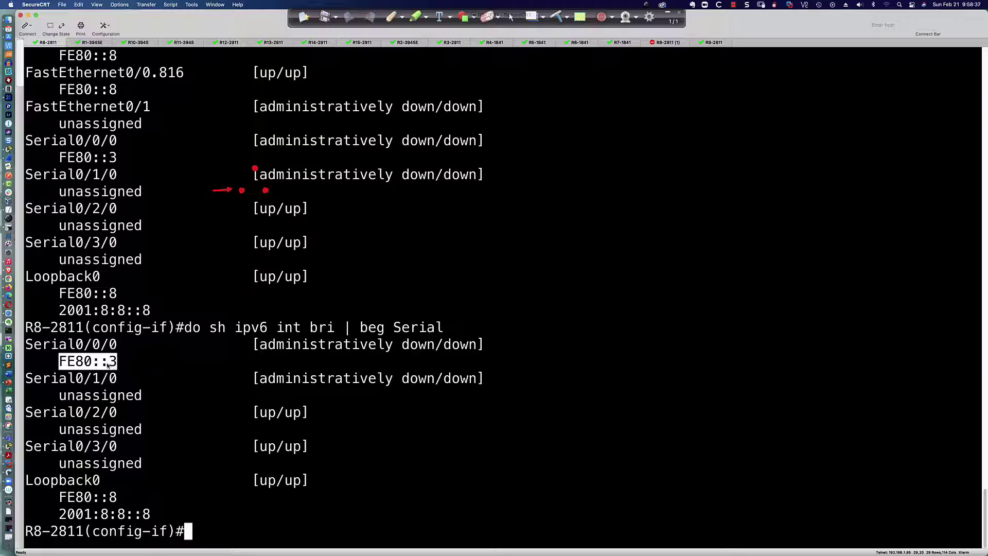
{"action": "left_click", "coordinate": [232, 533]}
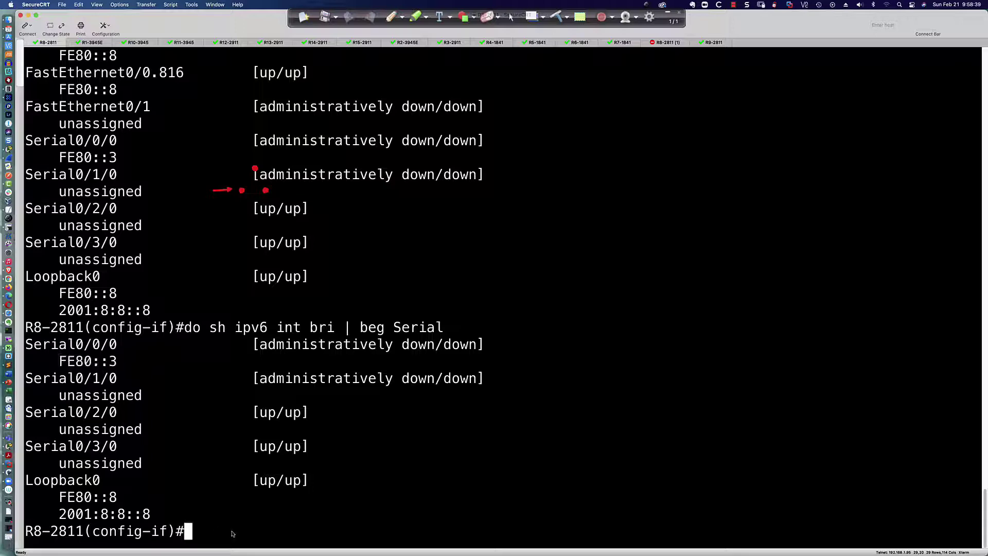
Set Serial0/0/0's link-local address to fe80::8 by recalling and editing the earlier ipv6 add command
{"action": "key", "text": "Up"}
{"action": "key", "text": "Up"}
{"action": "key", "text": "Up"}
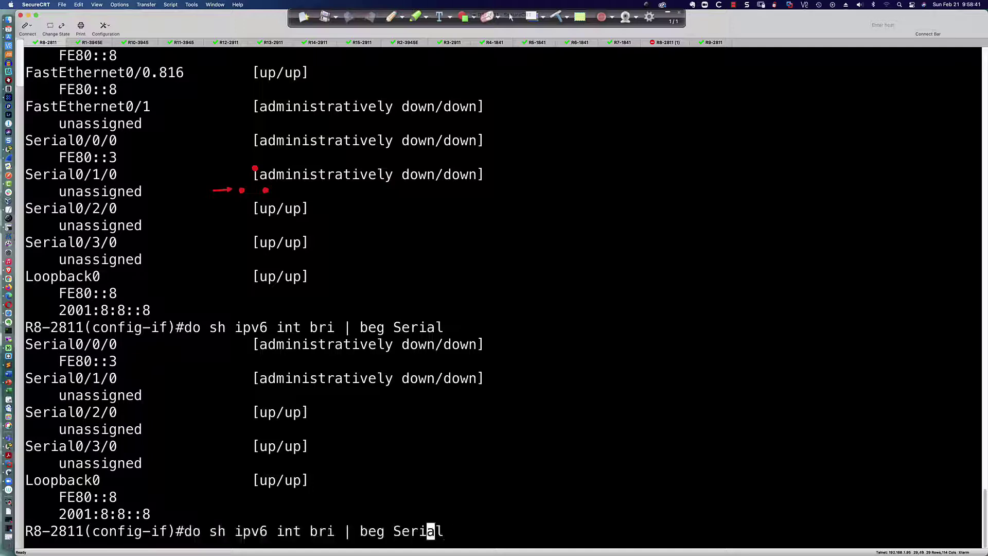
{"action": "key", "text": "Left"}
{"action": "key", "text": "Left"}
{"action": "key", "text": "Left"}
{"action": "key", "text": "Left"}
{"action": "key", "text": "Left"}
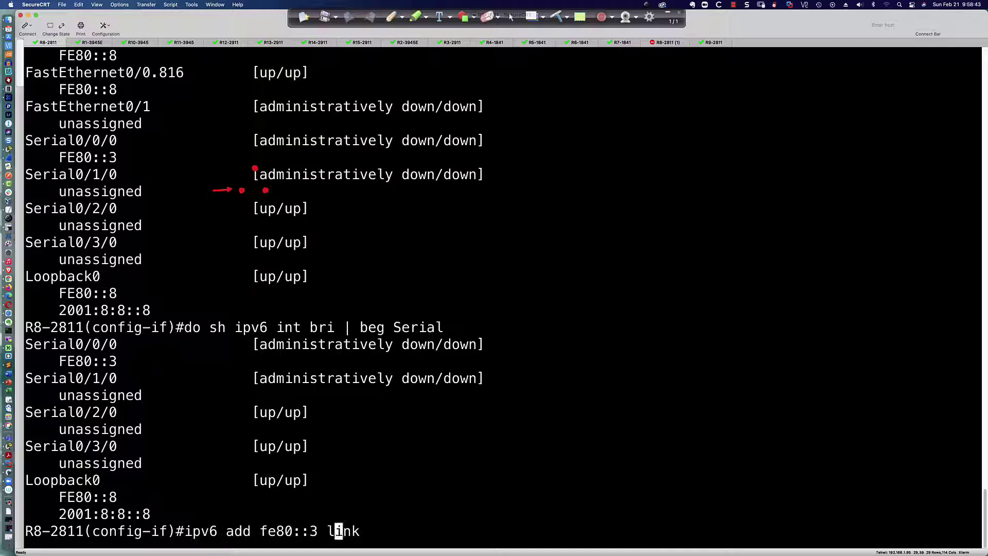
{"action": "key", "text": "BackSpace"}
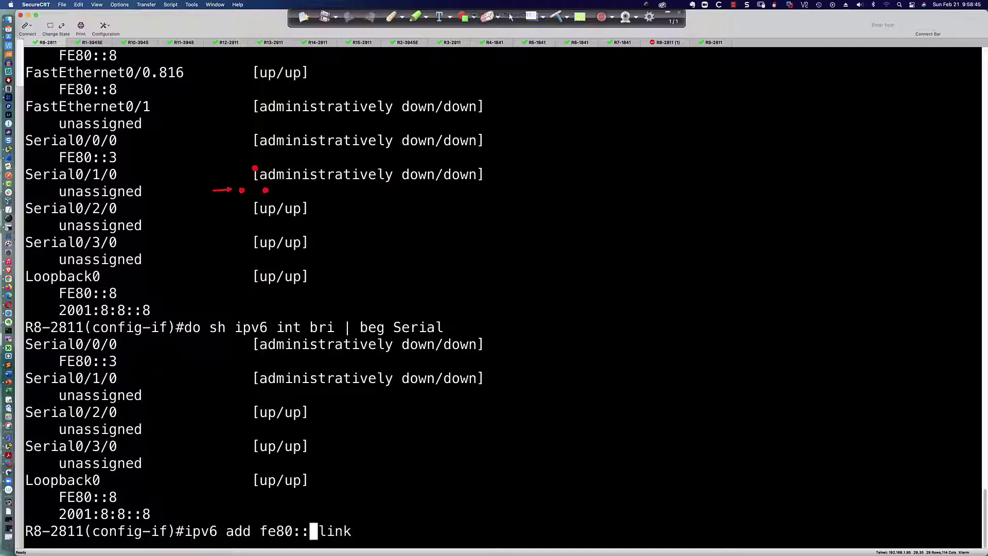
{"action": "type", "text": "8"}
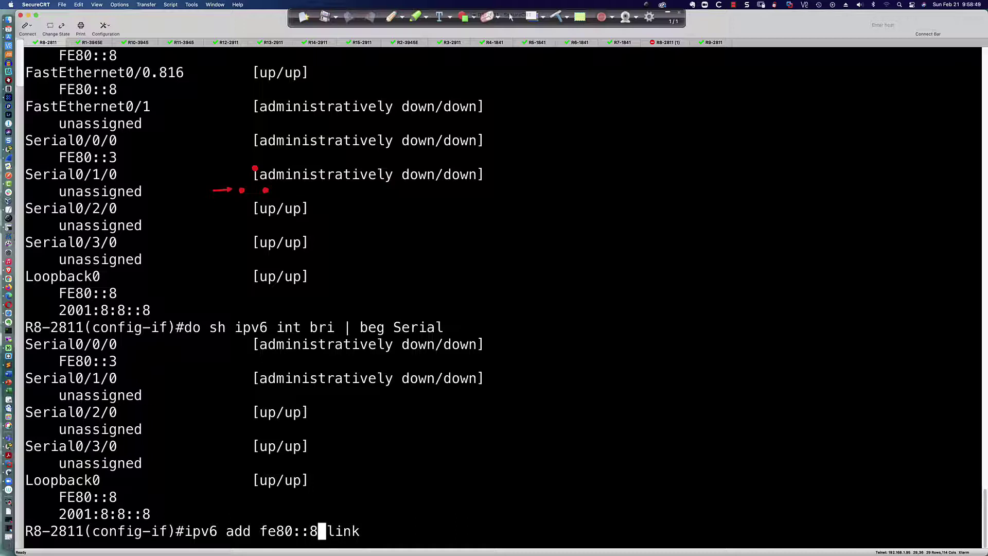
{"action": "key", "text": "Return"}
Rerun do sh ipv6 int bri | beg Serial and highlight Serial0/0/0's entry to check its link-local address
{"action": "key", "text": "Up"}
{"action": "key", "text": "Up"}
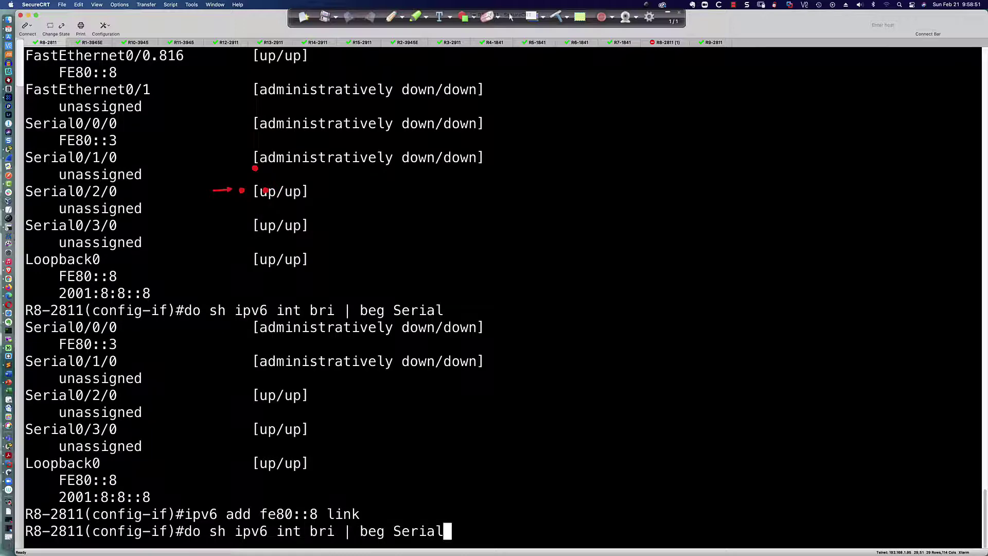
{"action": "key", "text": "Return"}
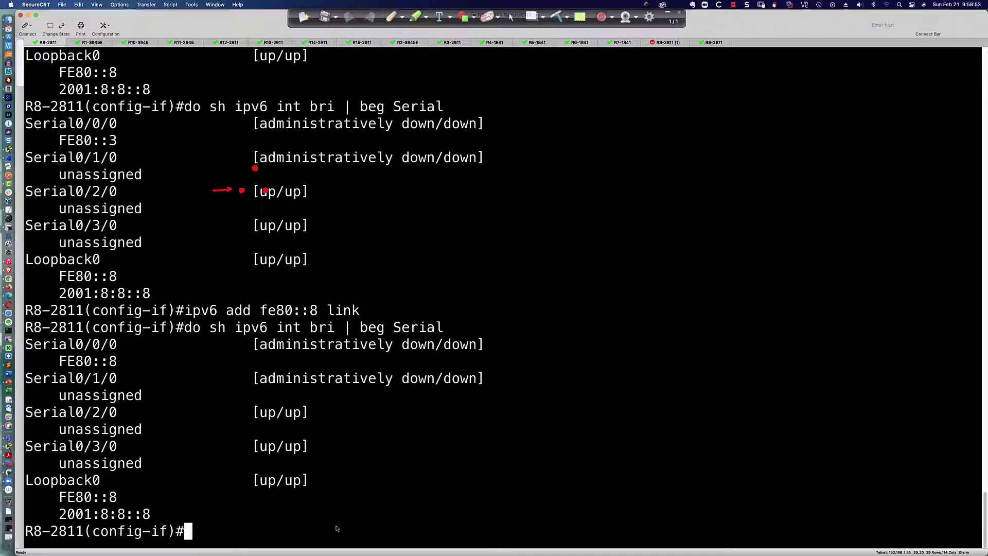
{"action": "left_click_drag", "start_coordinate": [27, 349], "coordinate": [124, 359]}
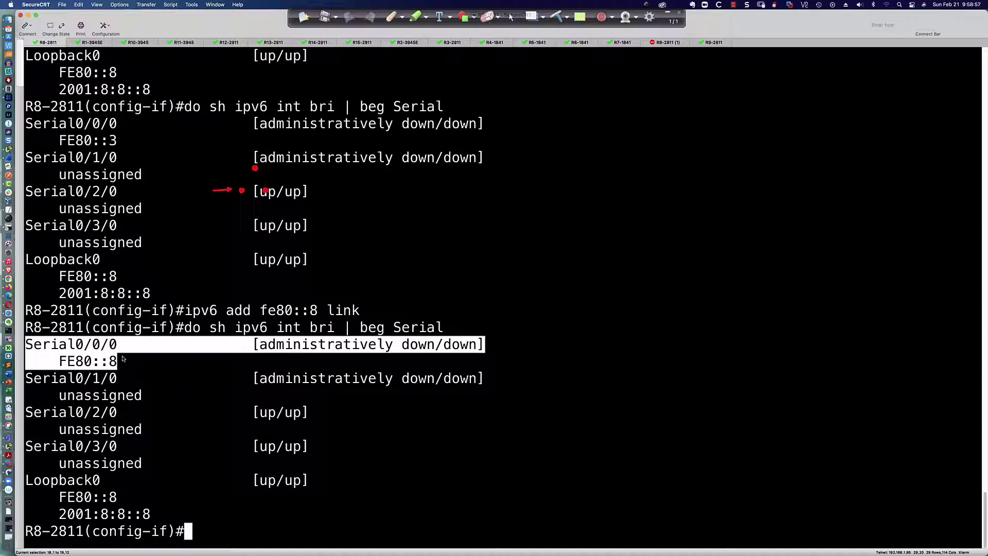
{"action": "left_click", "coordinate": [124, 364]}
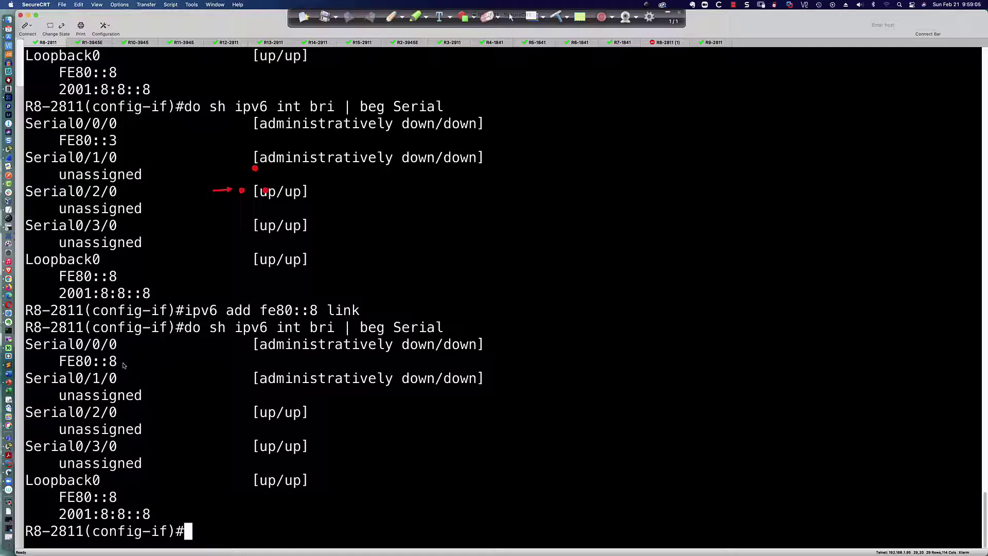
Assign the global unicast address 2001:db8:acad:8::8/64 to Serial0/0/0 with ipv6 add
{"action": "type", "text": "ipv6 a"}
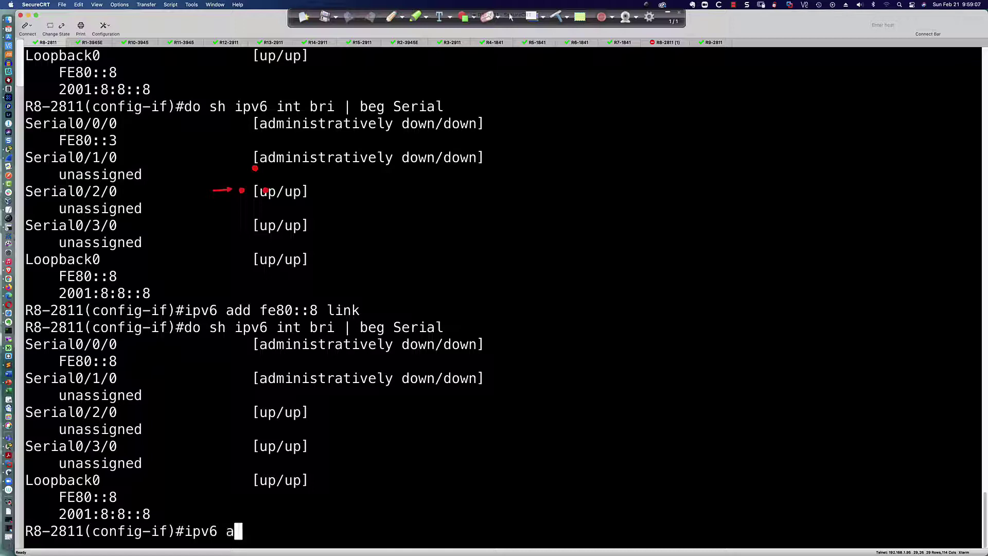
{"action": "type", "text": "dd 2001:d"}
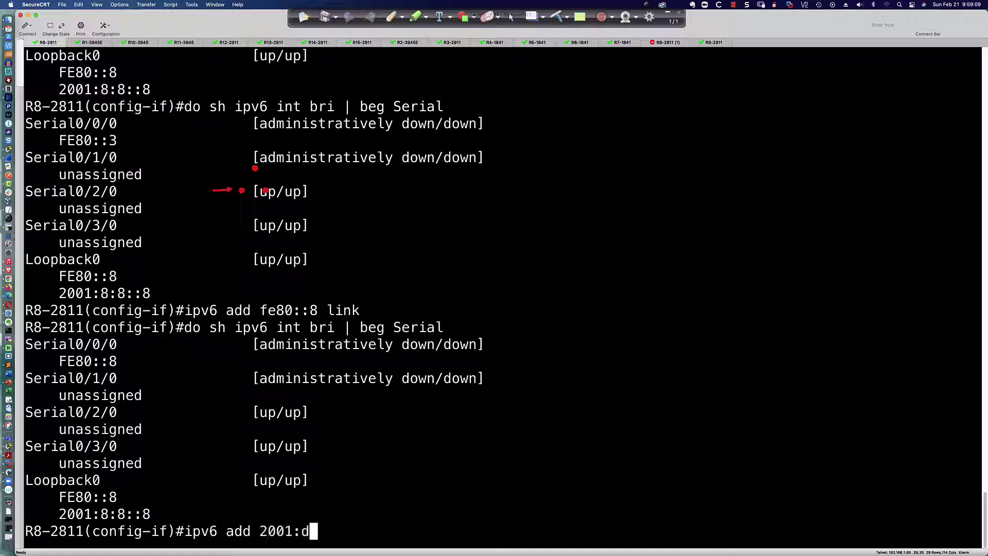
{"action": "type", "text": "b8:acad:"}
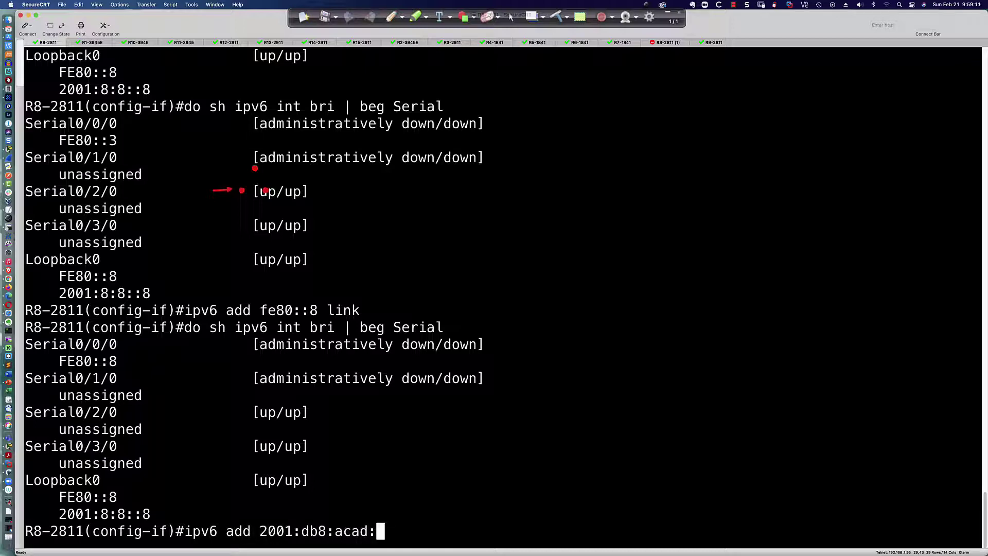
{"action": "type", "text": "8::8/64"}
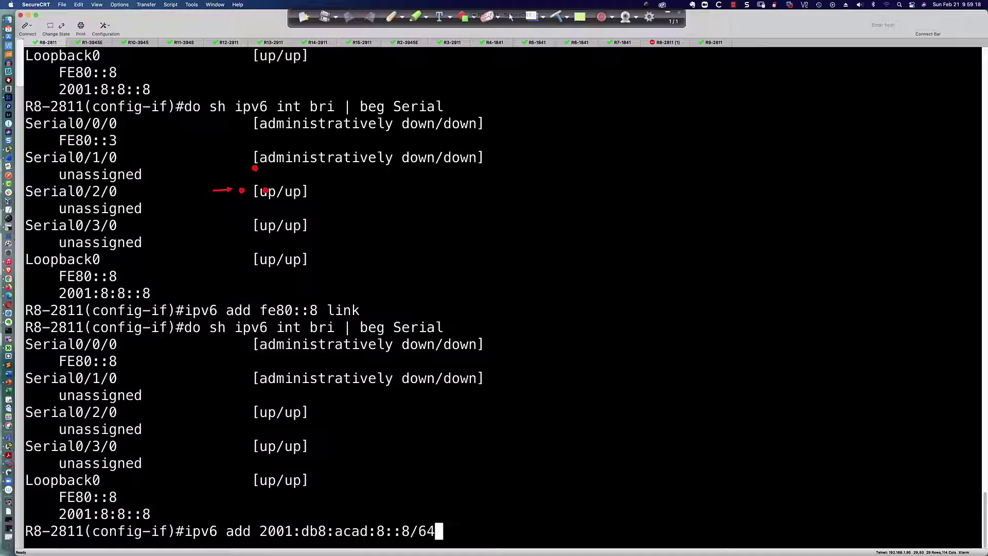
{"action": "key", "text": "Return"}
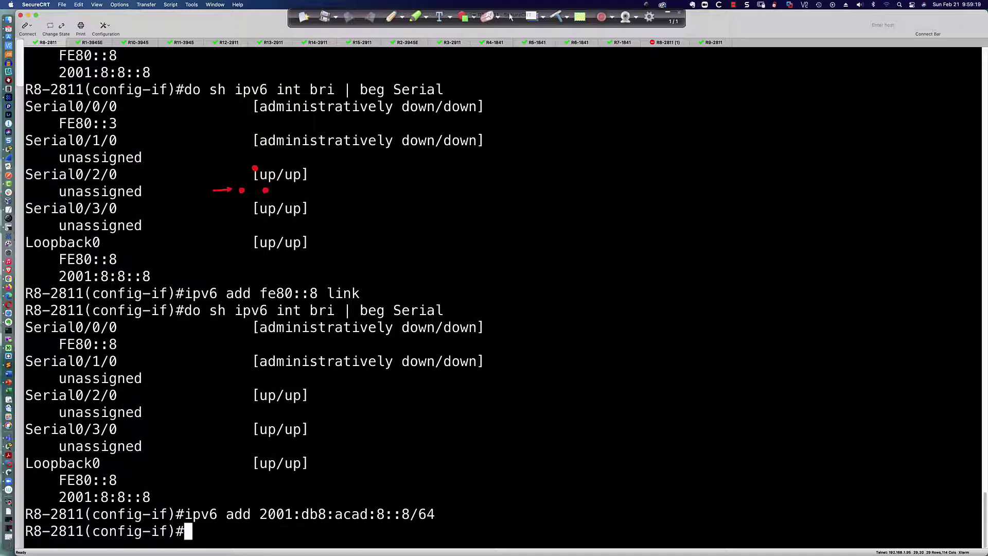
Display the serial interfaces' brief IPv6 summary again and highlight Serial0/0/0's link-local and global addresses in turn
{"action": "key", "text": "Up"}
{"action": "key", "text": "Up"}
{"action": "key", "text": "Return"}
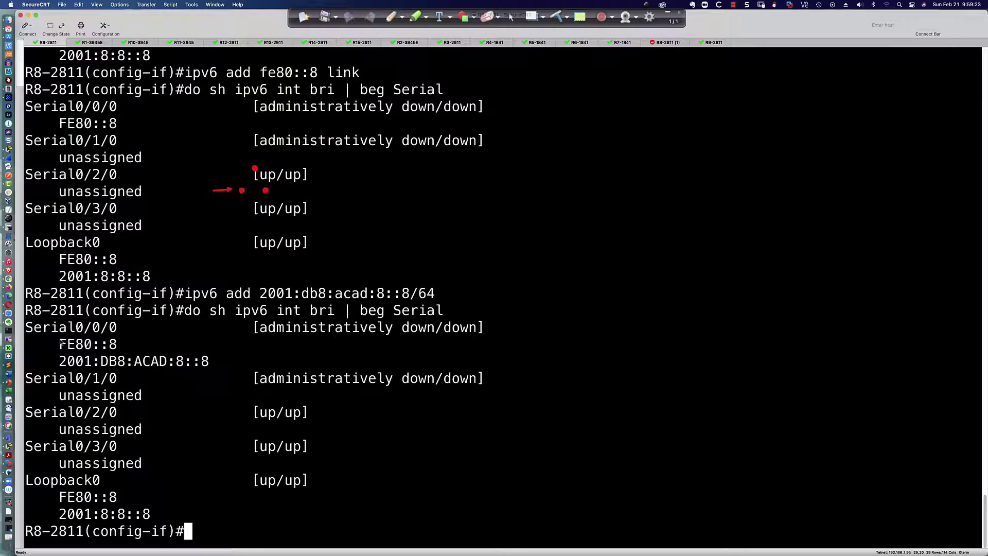
{"action": "left_click_drag", "start_coordinate": [60, 344], "coordinate": [120, 343]}
{"action": "left_click_drag", "start_coordinate": [60, 361], "coordinate": [217, 364]}
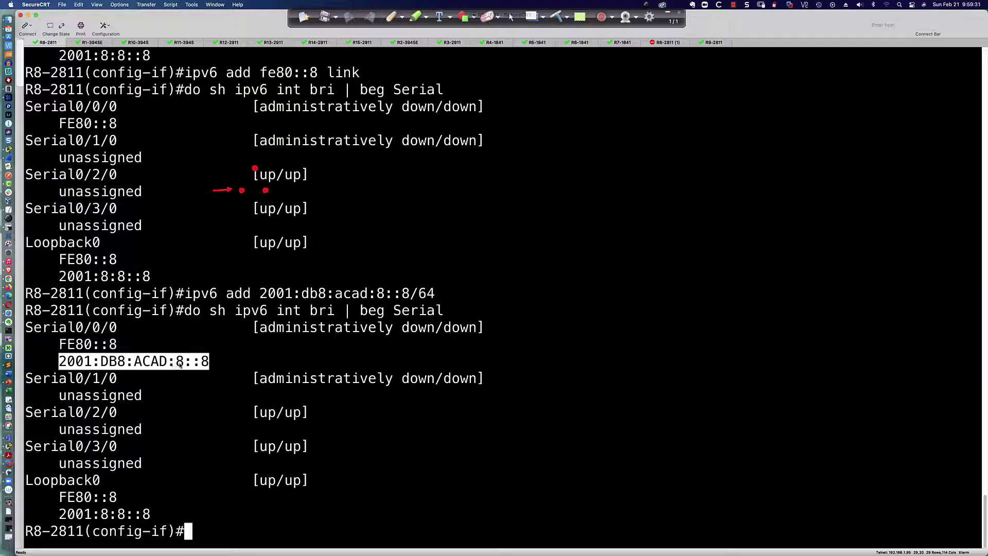
{"action": "left_click", "coordinate": [206, 541]}
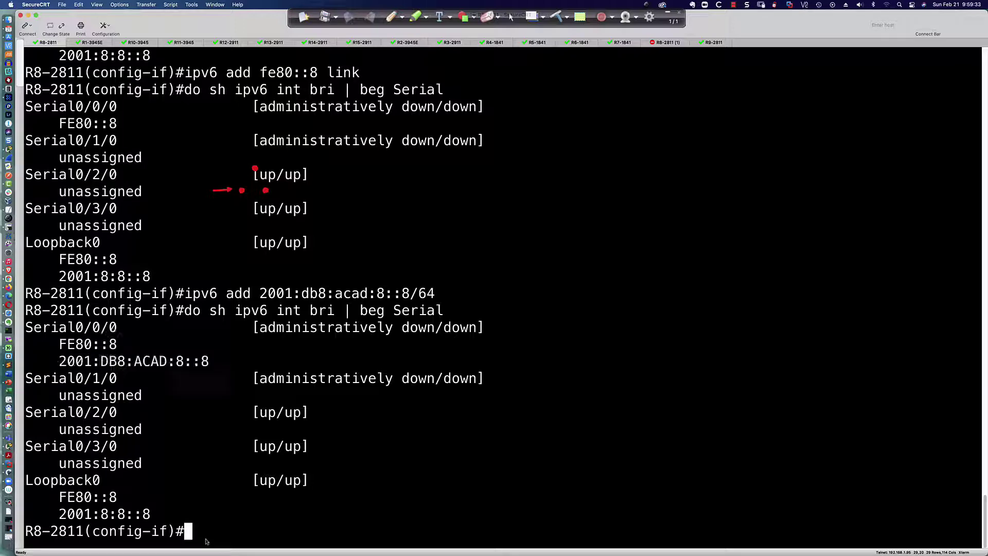
Enter 2001:db8:acad:88::88/64 as another global address on Serial0/0/0 and verify it with do sh ipv6 int bri | beg Serial
{"action": "key", "text": "Up"}
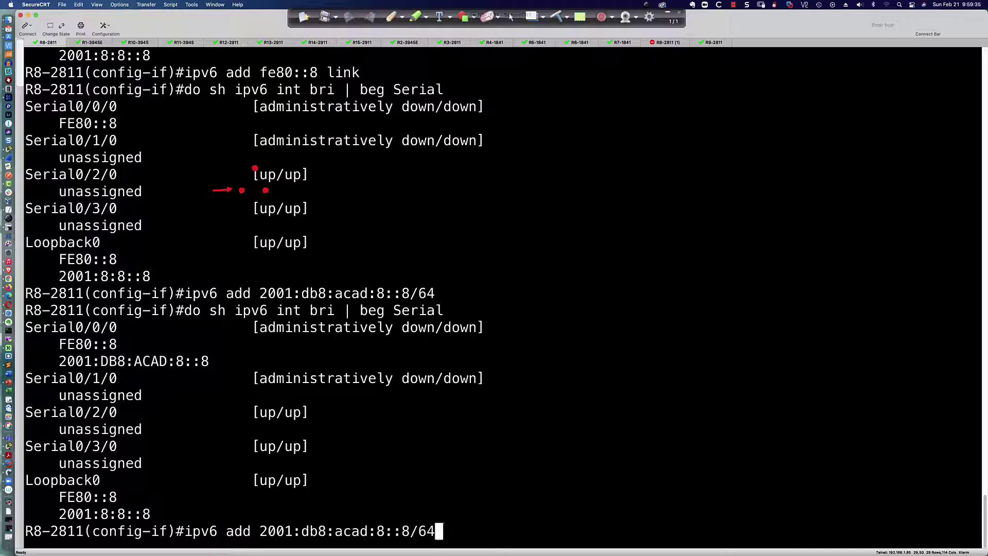
{"action": "key", "text": "Left"}
{"action": "key", "text": "Left"}
{"action": "key", "text": "Left"}
{"action": "type", "text": "8"}
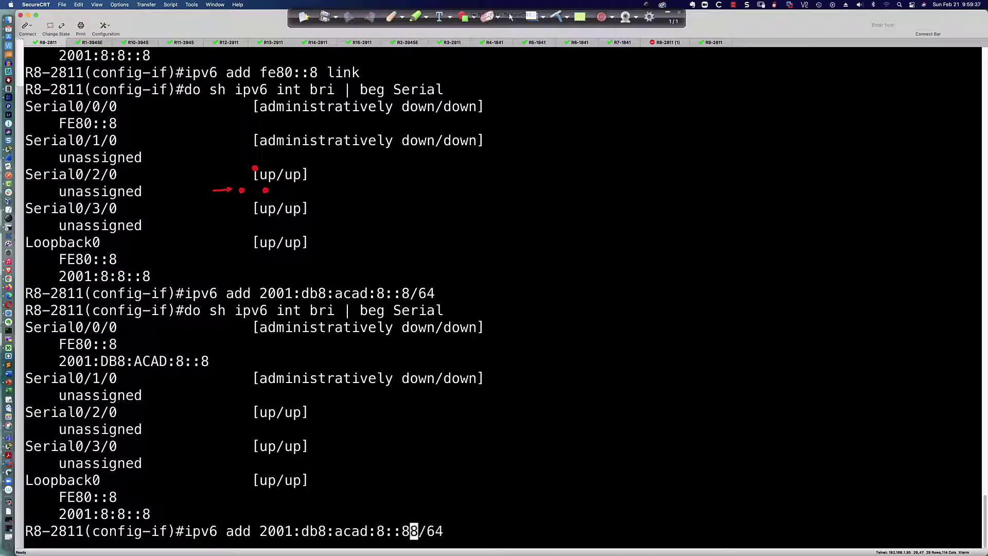
{"action": "type", "text": "8"}
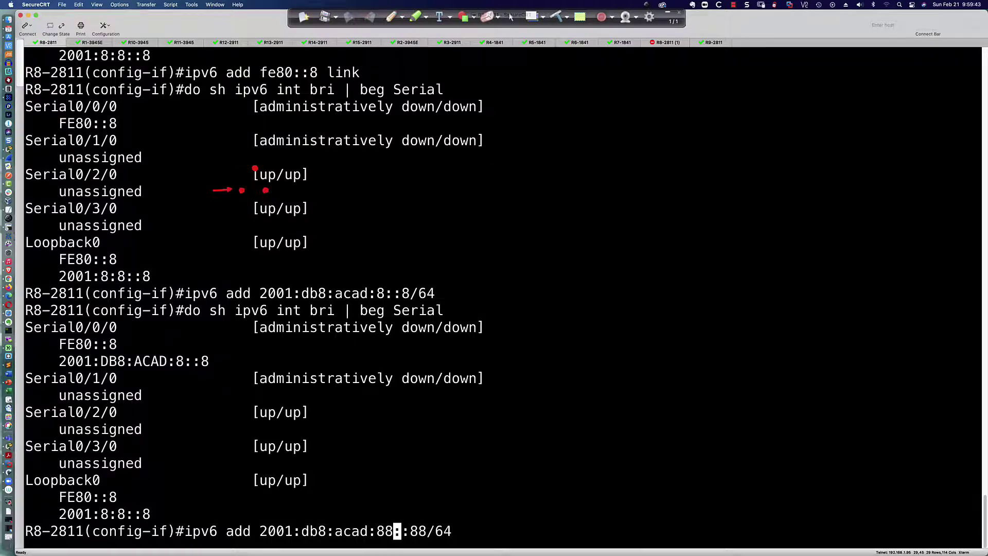
{"action": "key", "text": "Return"}
{"action": "key", "text": "Up"}
{"action": "key", "text": "Up"}
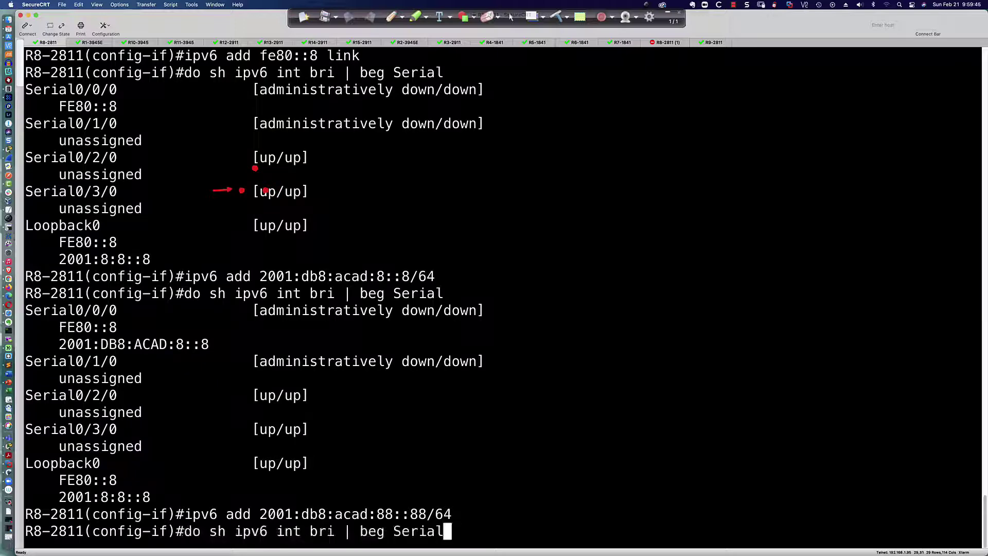
{"action": "key", "text": "Return"}
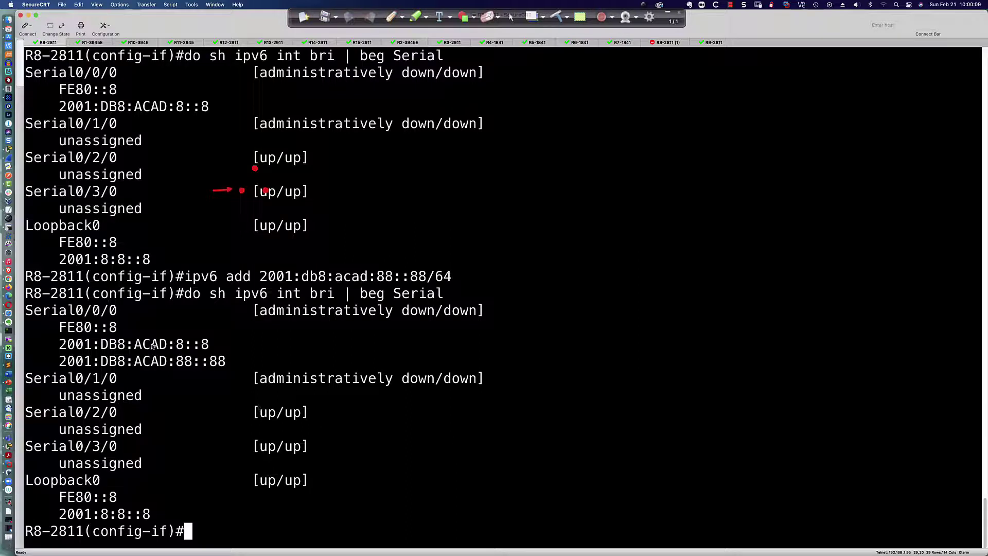
Remove 2001:DB8:ACAD:8::8 from Serial0/0/0 with no ipv6 add, re-entering the command with the /64 prefix length
{"action": "type", "text": "o ipv6 add"}
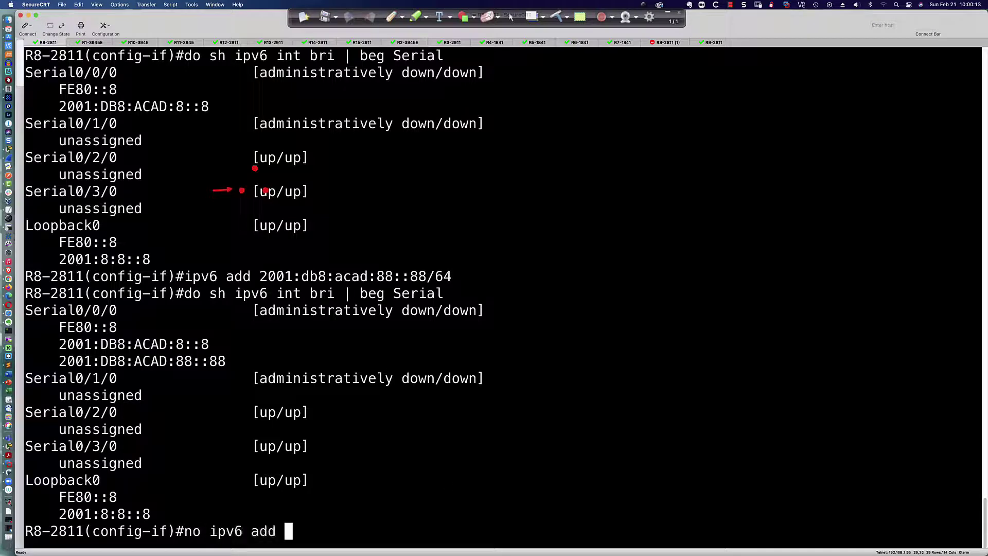
{"action": "left_click", "coordinate": [91, 344]}
{"action": "double_click", "coordinate": [90, 345]}
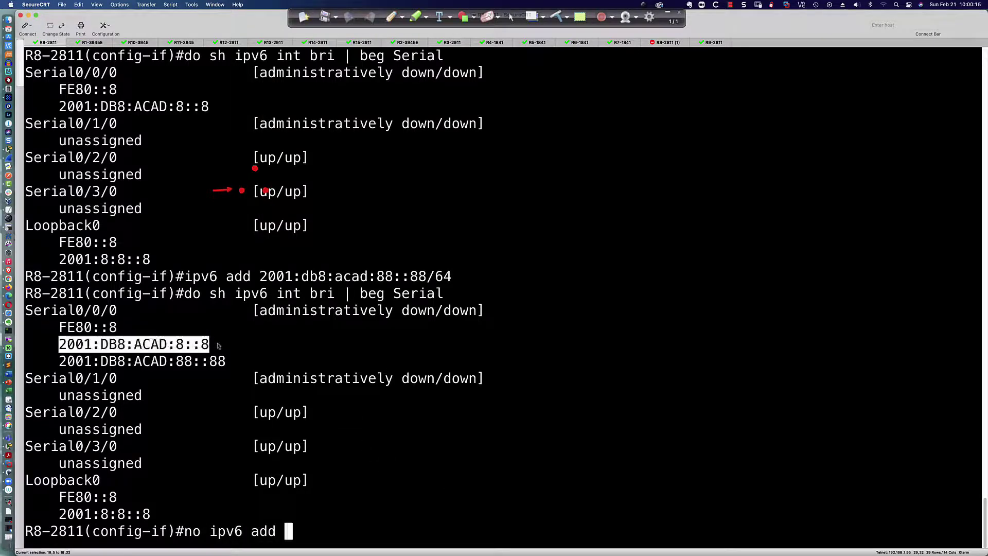
{"action": "key", "text": "super+c"}
{"action": "key", "text": "super+v"}
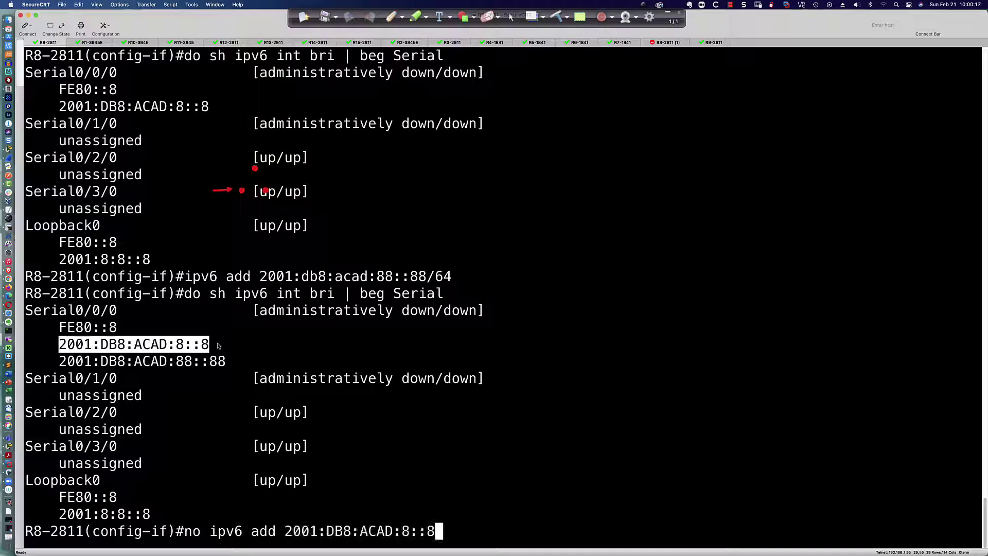
{"action": "key", "text": "Return"}
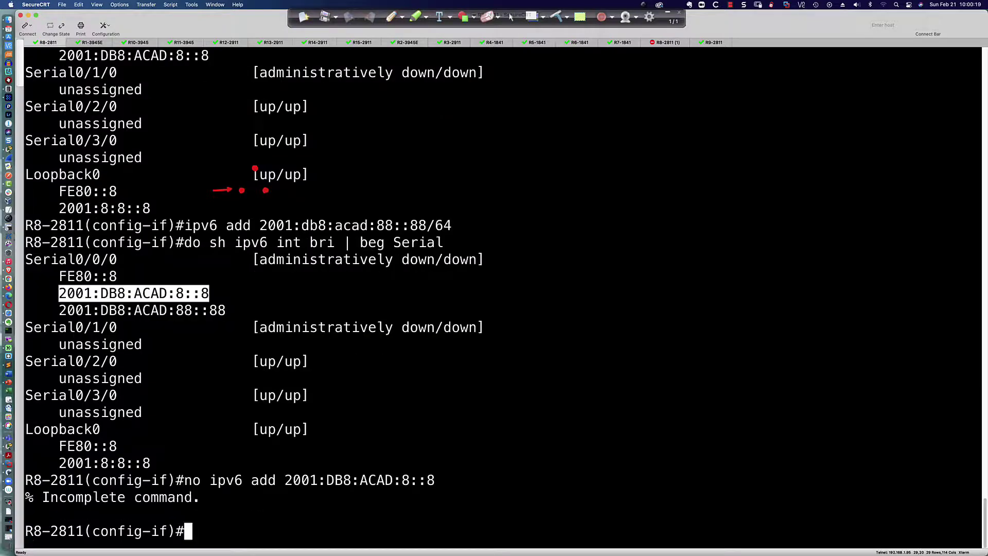
{"action": "key", "text": "Up"}
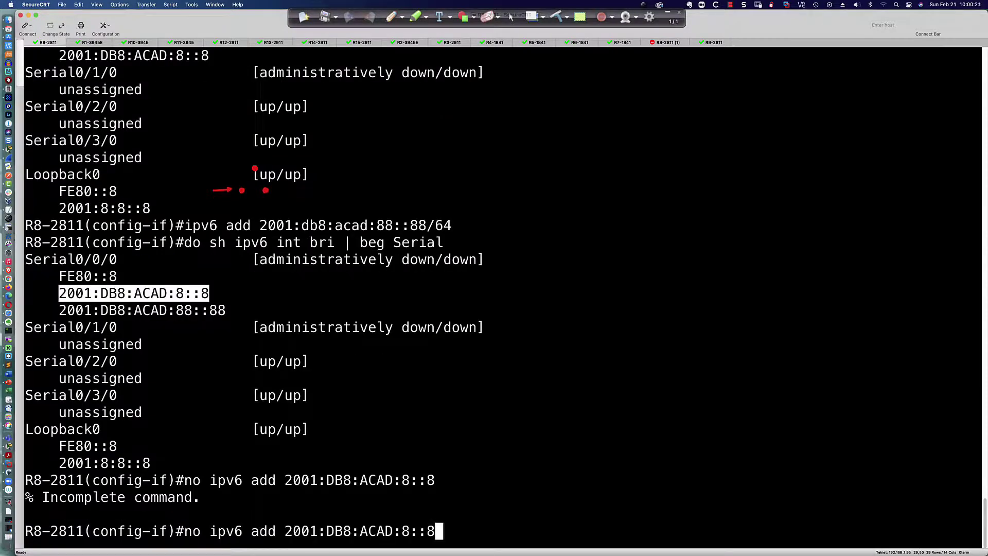
{"action": "type", "text": "/64"}
{"action": "key", "text": "Return"}
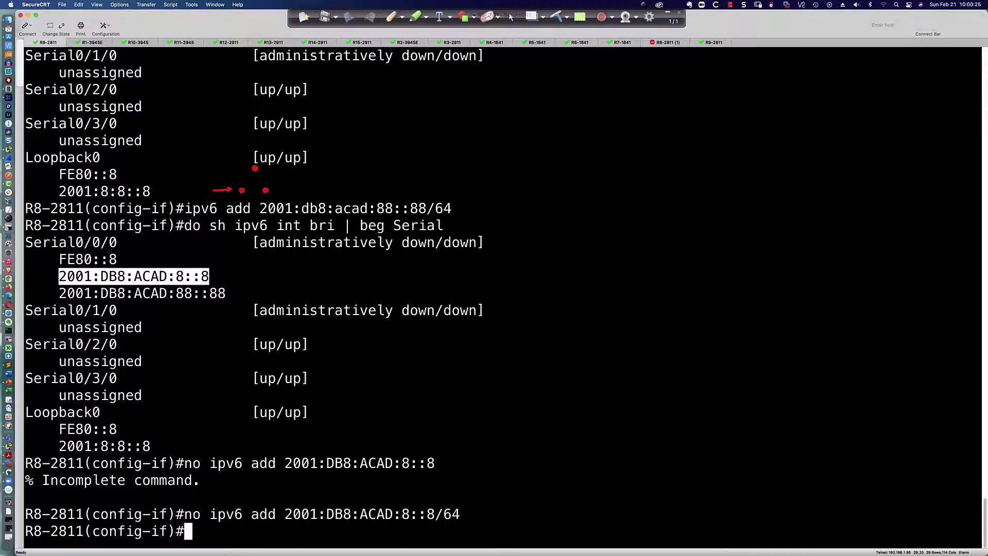
Display R8-2811's brief IPv6 interface summary from Serial onward again to verify the address removal on Serial0/0/0
{"action": "key", "text": "Up"}
{"action": "key", "text": "Up"}
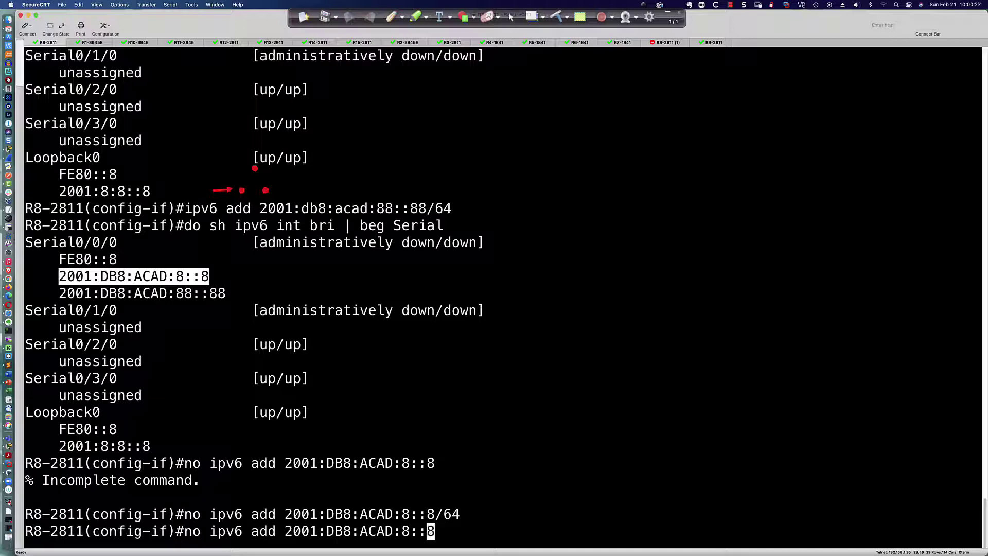
{"action": "key", "text": "Up"}
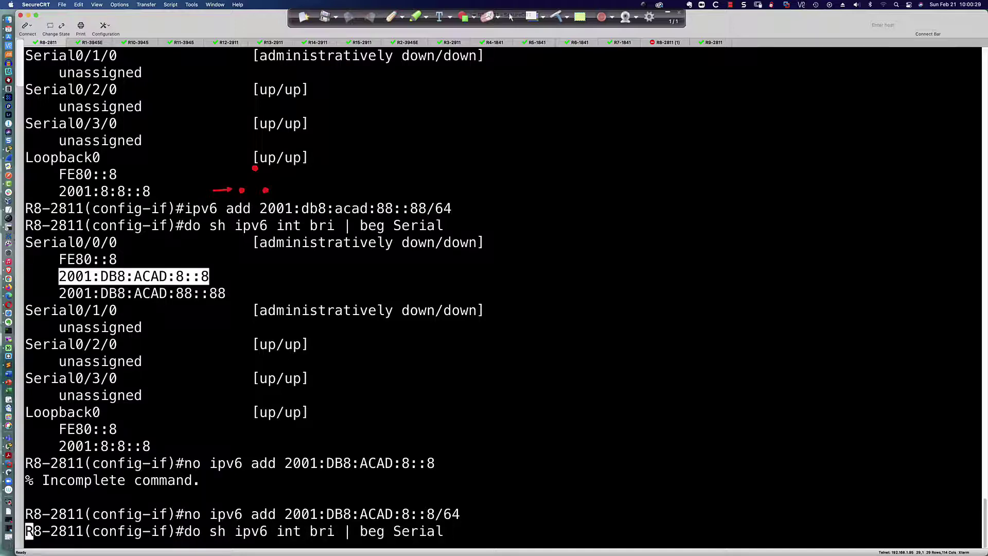
{"action": "key", "text": "Return"}
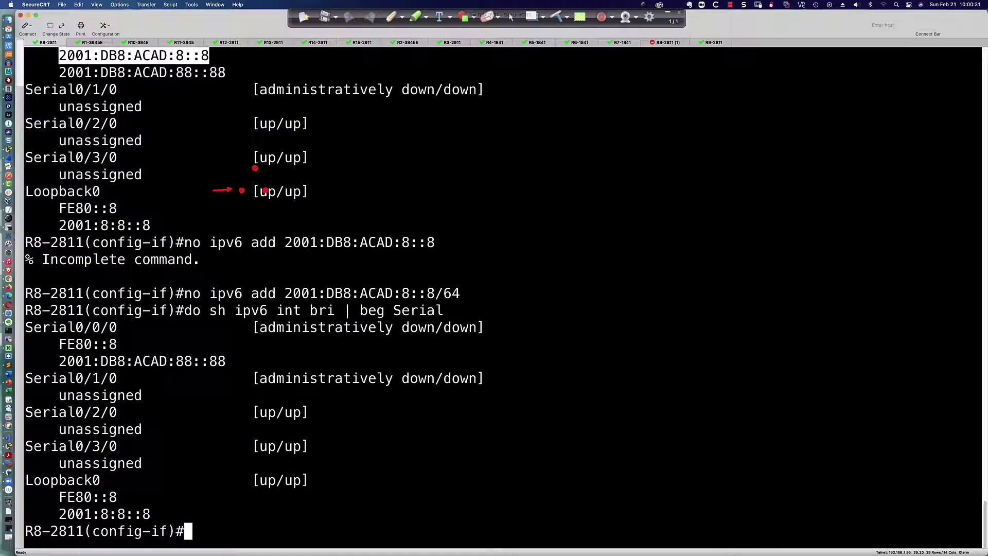
Switch to Packet Tracer and display R1's brief IPv6 interface summary with do sh ipv6 int bri
{"action": "key", "text": "super+Tab"}
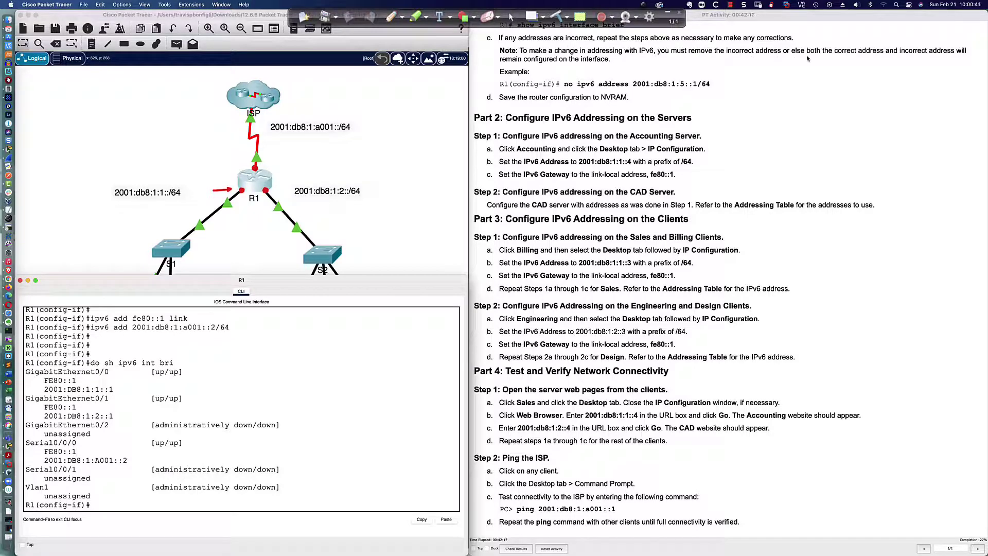
{"action": "scroll", "coordinate": [746, 71], "scroll_direction": "down", "scroll_amount": 1}
{"action": "scroll", "coordinate": [720, 82], "scroll_direction": "up", "scroll_amount": 1}
{"action": "type", "text": "do sh ipv"}
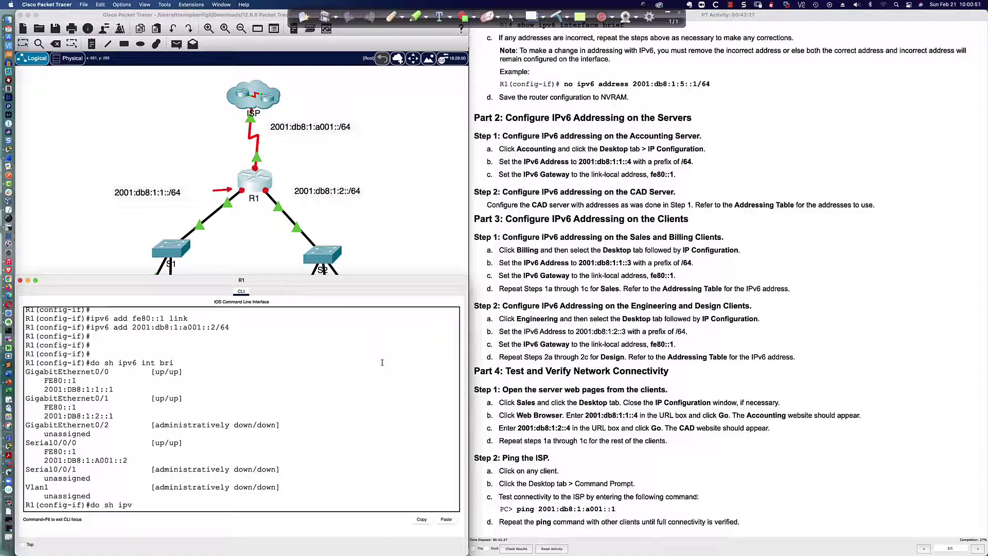
{"action": "type", "text": "6 int bri"}
{"action": "key", "text": "Return"}
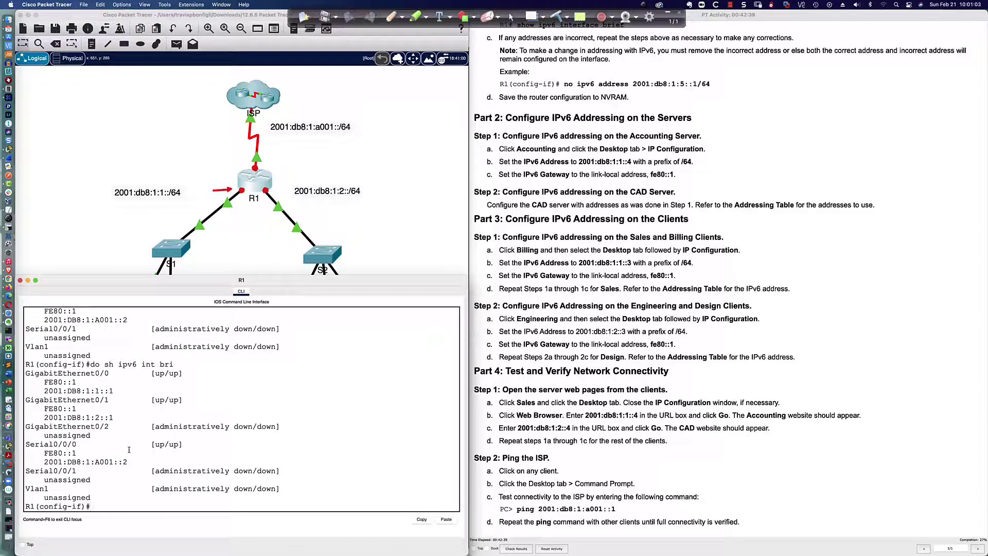
Leave interface configuration mode on R1 and return to privileged EXEC mode with the end command
{"action": "left_click", "coordinate": [327, 477]}
{"action": "type", "text": "end"}
{"action": "key", "text": "Return"}
{"action": "key", "text": "Return"}
{"action": "key", "text": "Return"}
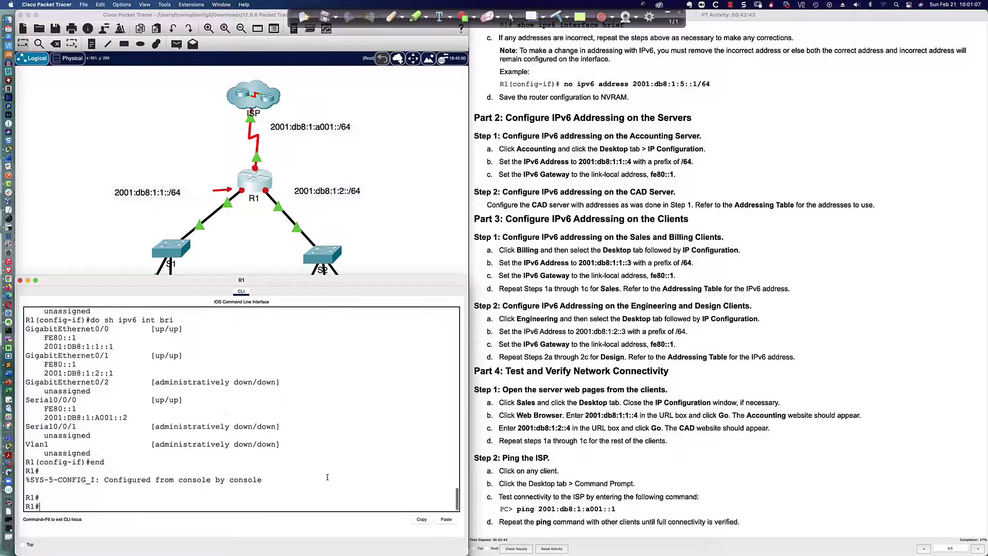
{"action": "key", "text": "Return"}
{"action": "key", "text": "Return"}
Save R1's running-config to startup-config, accepting the default destination filename
{"action": "type", "text": "copy run"}
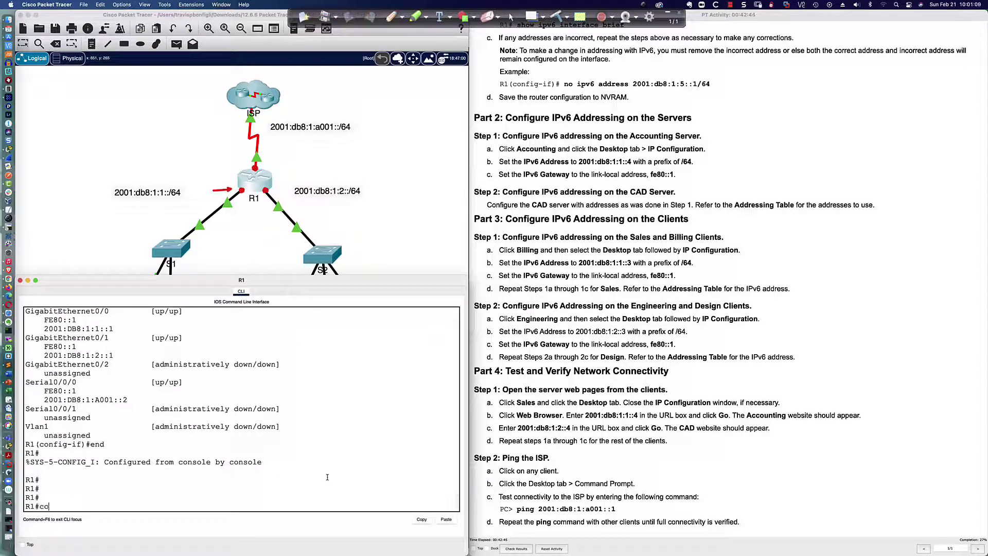
{"action": "key", "text": "Tab"}
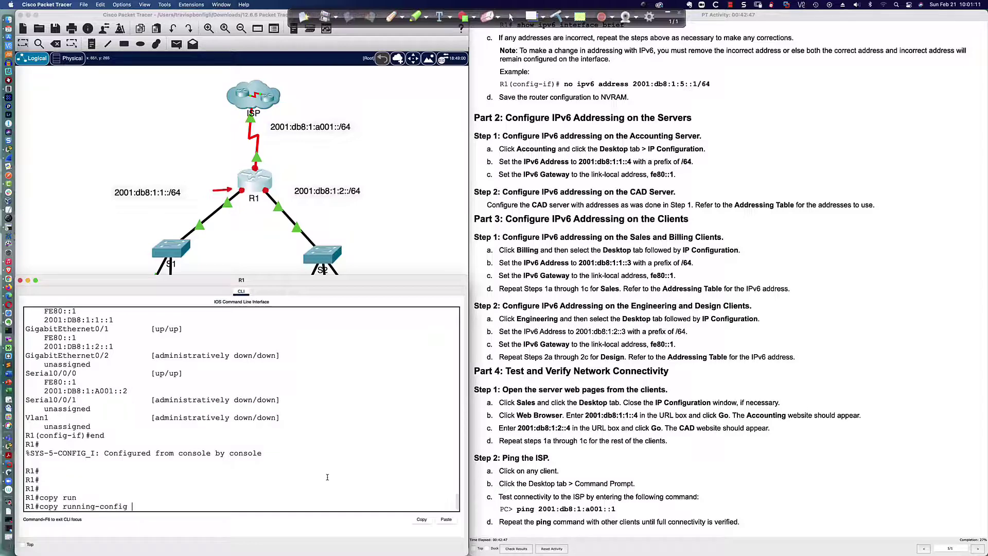
{"action": "type", "text": "st"}
{"action": "key", "text": "Tab"}
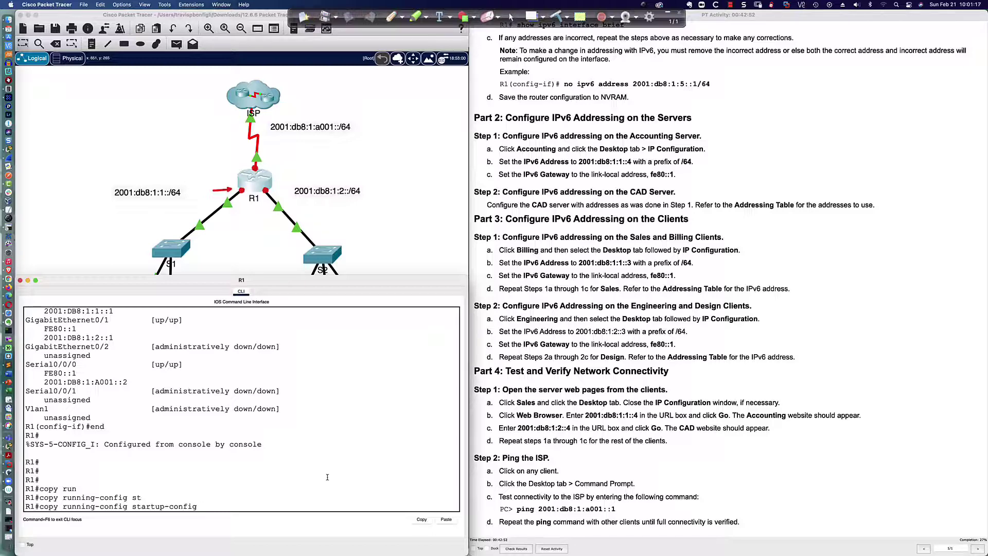
{"action": "key", "text": "Return"}
{"action": "key", "text": "Return"}
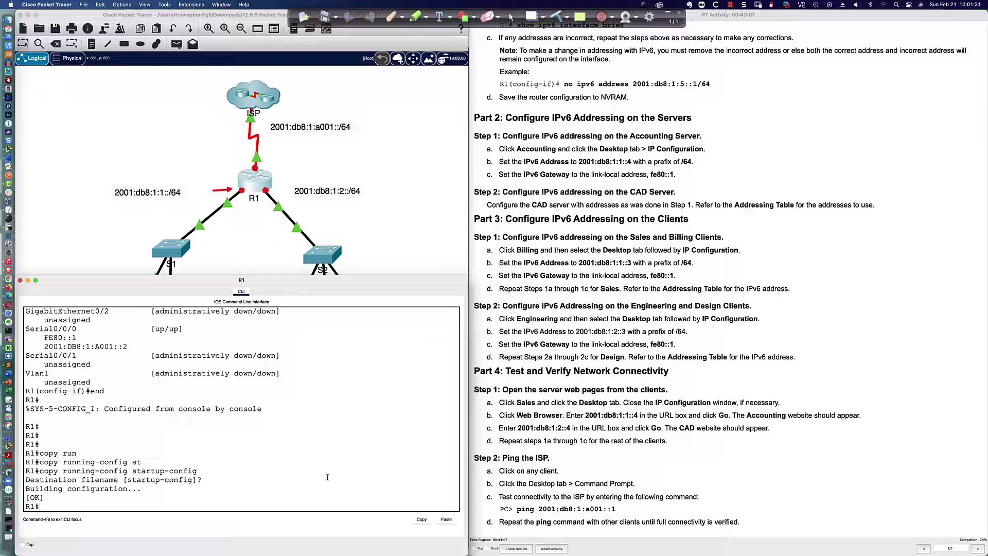
{"action": "key", "text": "Return"}
{"action": "key", "text": "Return"}
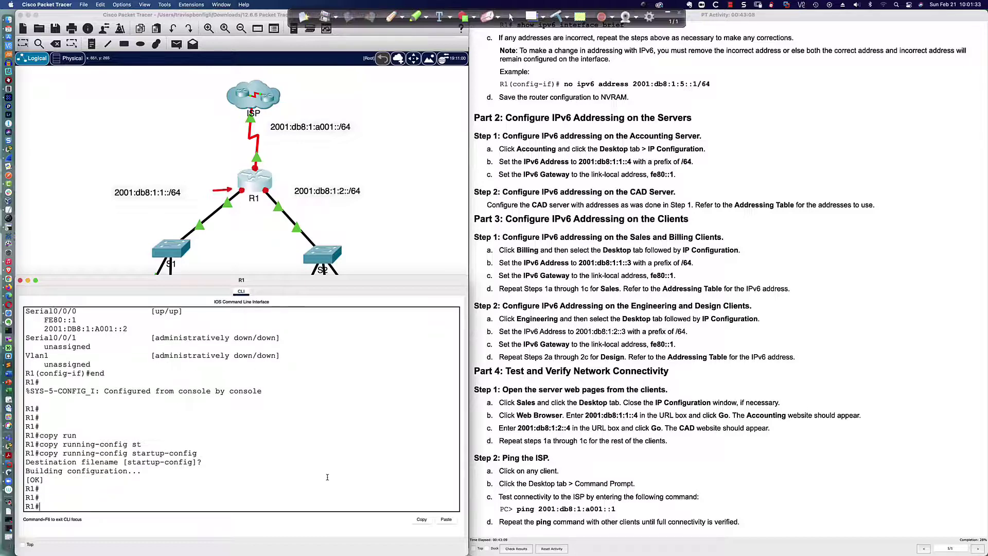
Review the Part 2 server instructions, bring the network topology to the front and dismiss the pop-up message
{"action": "scroll", "coordinate": [518, 148], "scroll_direction": "down", "scroll_amount": 1}
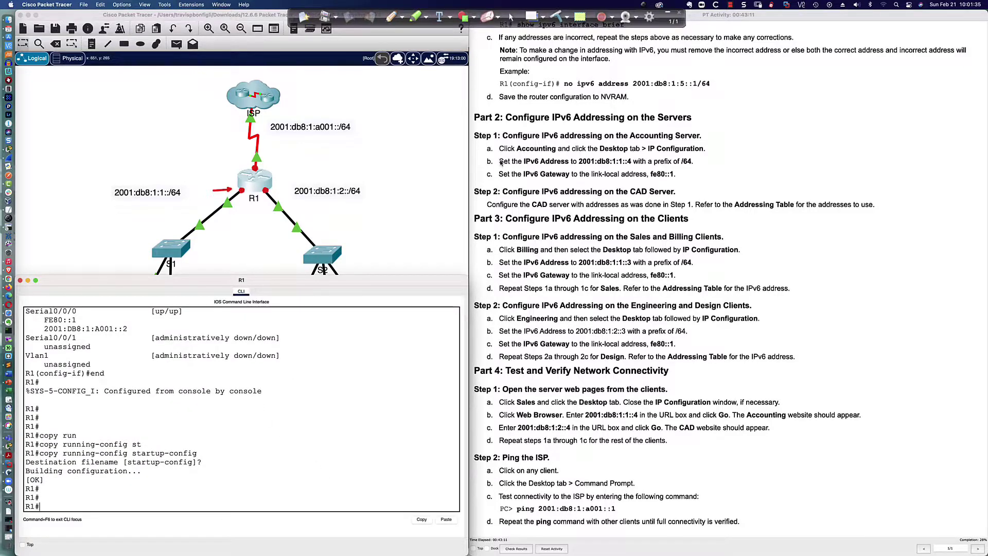
{"action": "scroll", "coordinate": [519, 139], "scroll_direction": "up", "scroll_amount": 1}
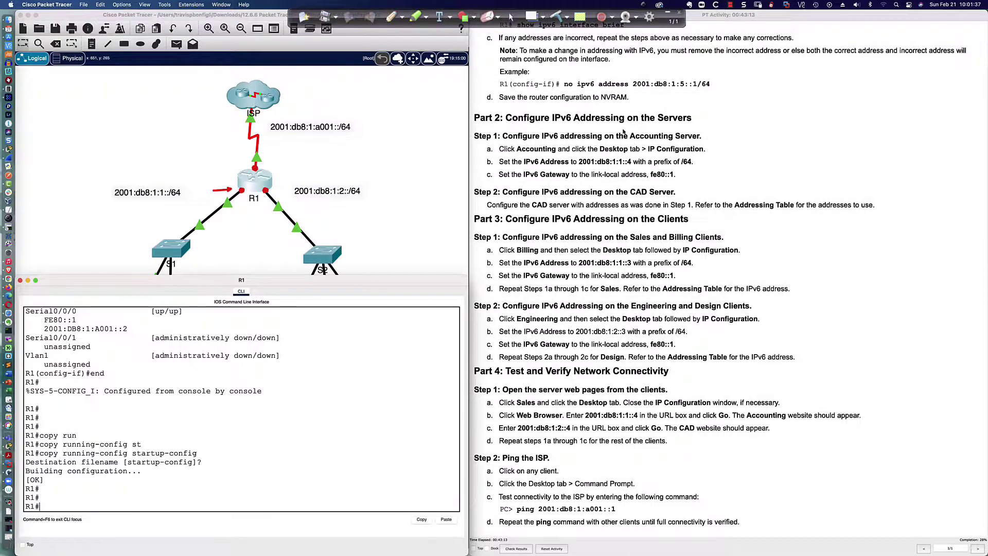
{"action": "left_click", "coordinate": [397, 208]}
{"action": "left_click", "coordinate": [79, 517]}
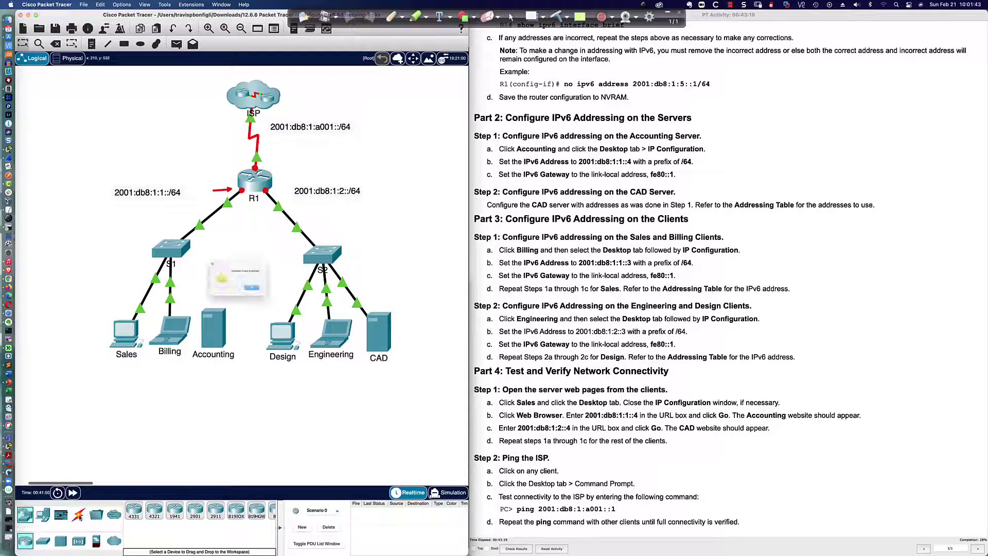
{"action": "left_click", "coordinate": [264, 294]}
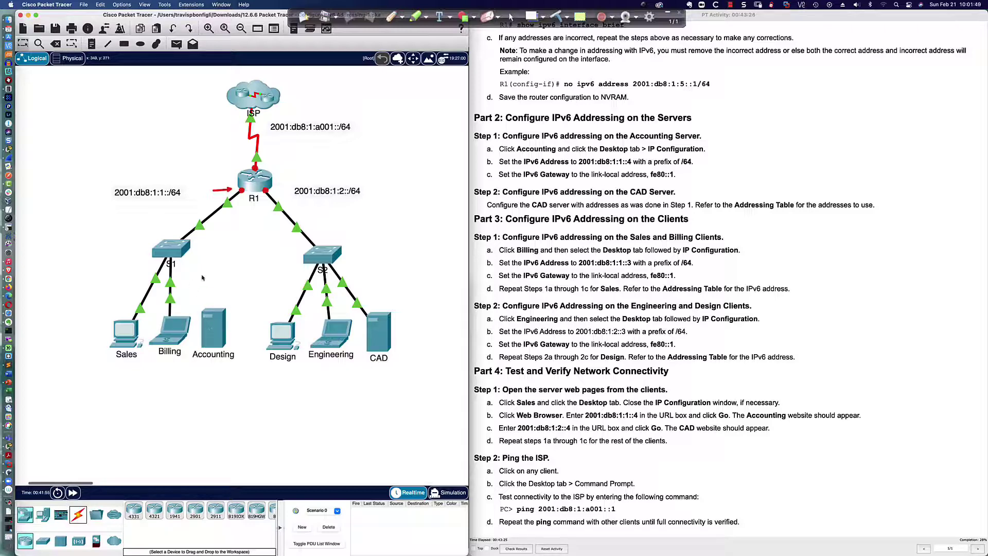
Open the Accounting server's IP Configuration in an enlarged window that leaves router R1 visible in the topology
{"action": "left_click", "coordinate": [213, 332]}
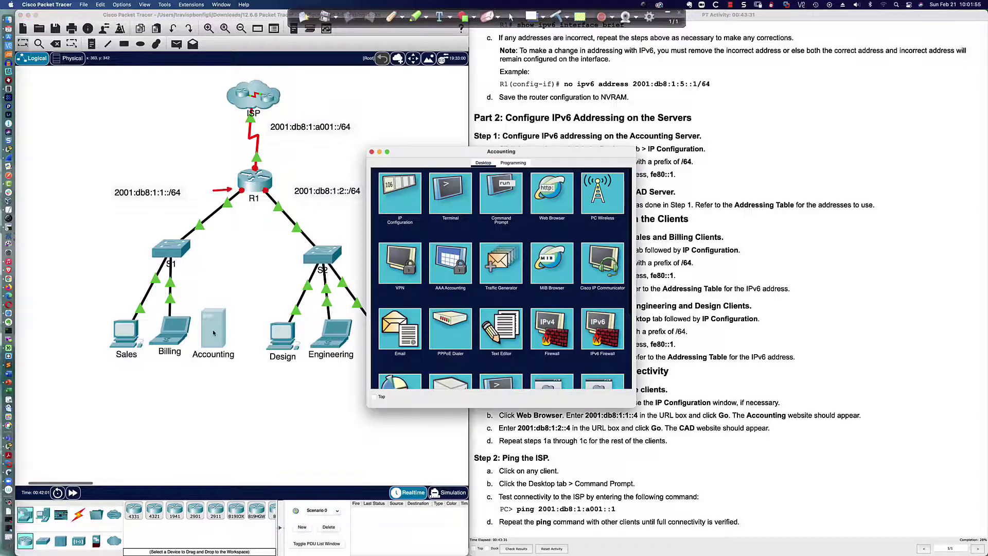
{"action": "left_click", "coordinate": [371, 152]}
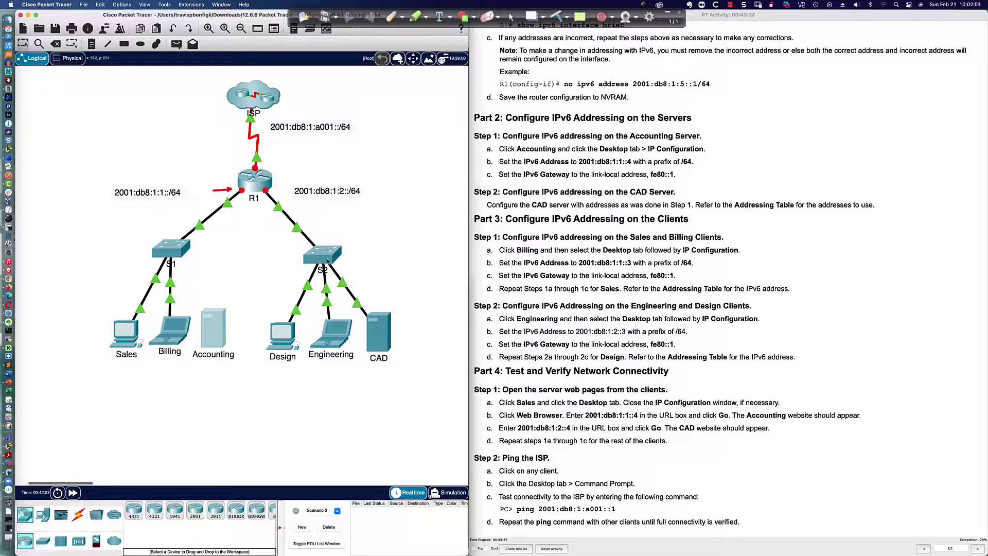
{"action": "left_click", "coordinate": [218, 335]}
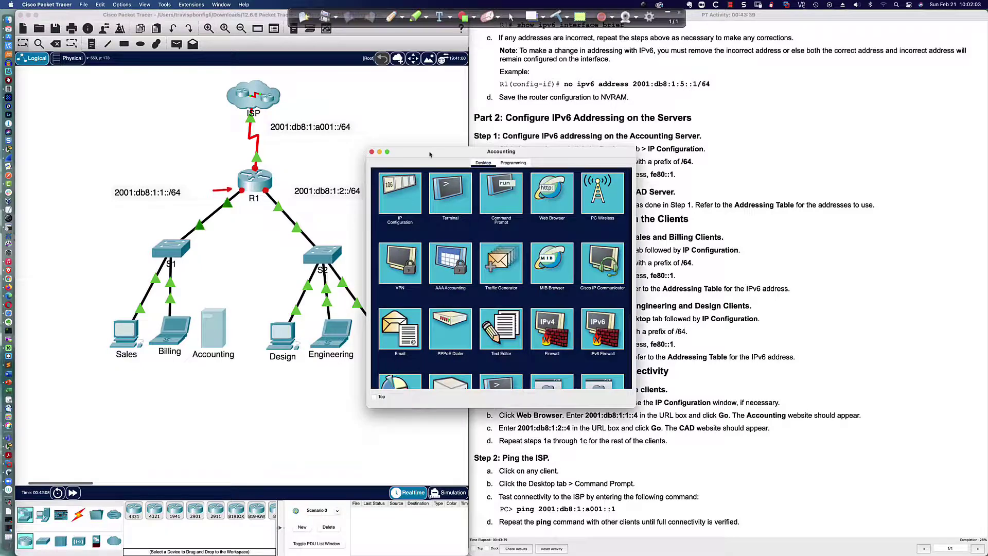
{"action": "left_click_drag", "start_coordinate": [433, 153], "coordinate": [81, 296]}
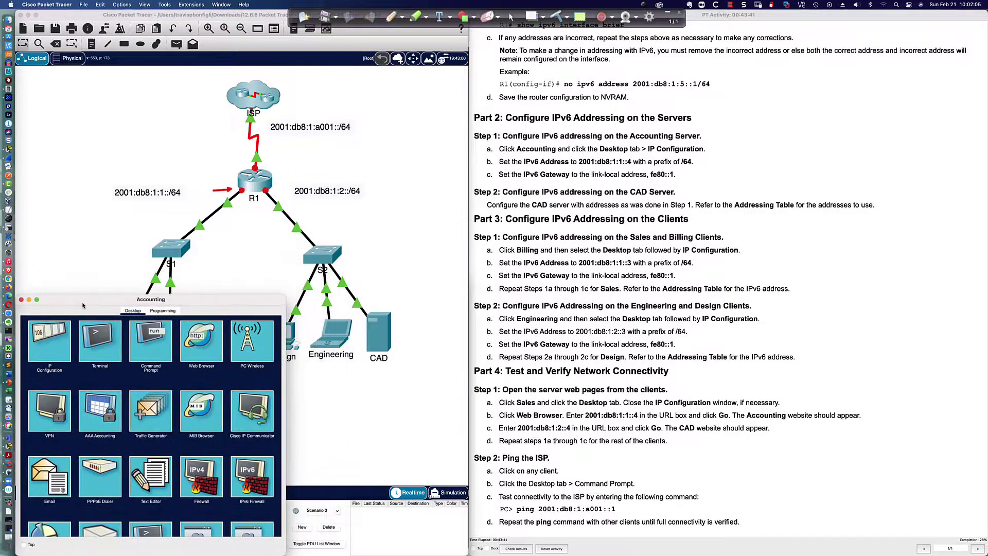
{"action": "left_click_drag", "start_coordinate": [284, 292], "coordinate": [455, 271]}
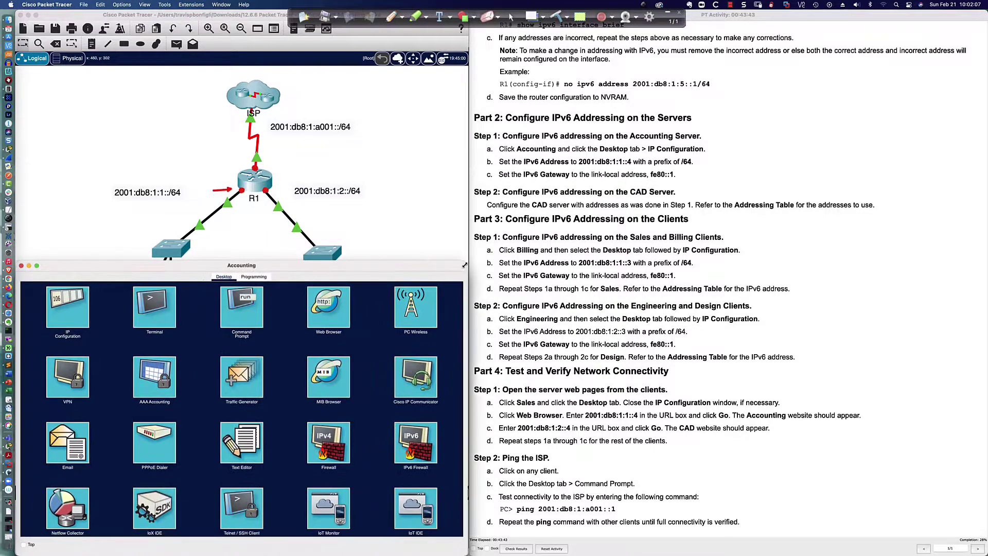
{"action": "left_click", "coordinate": [68, 308]}
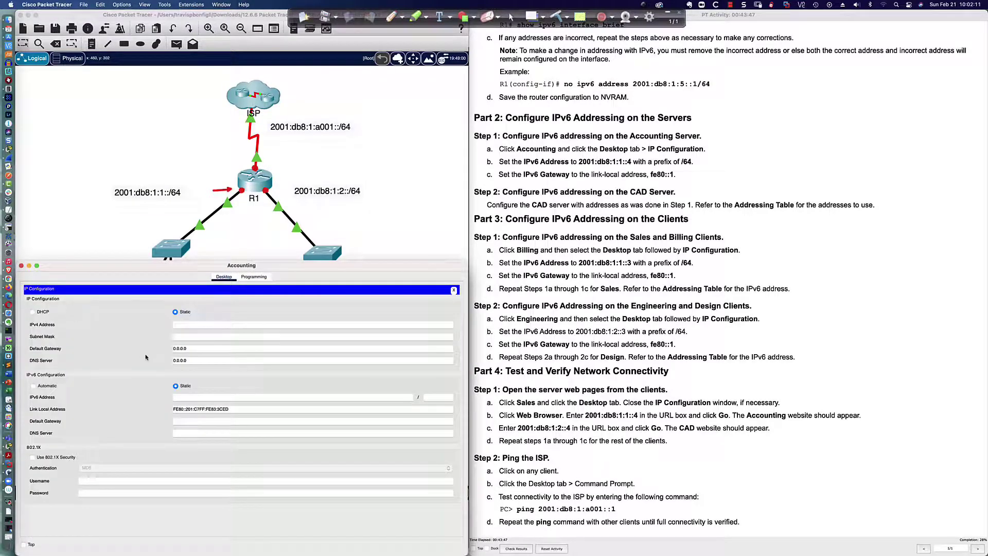
Set the Accounting server's static IPv6 address to 2001:db8:1:1::4 with prefix length 64
{"action": "left_click", "coordinate": [182, 397]}
{"action": "left_click", "coordinate": [180, 398]}
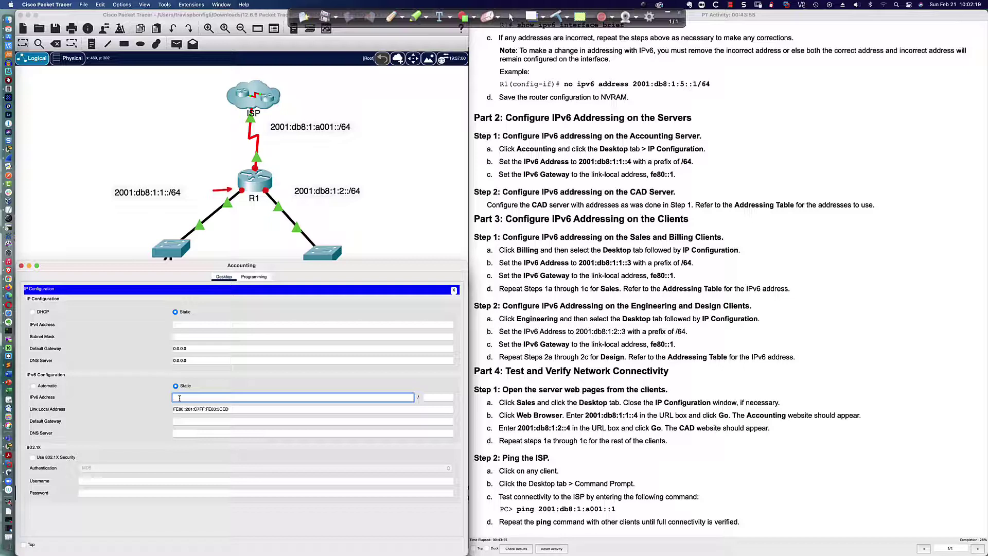
{"action": "type", "text": "2001:db8:1:1::4"}
{"action": "key", "text": "Tab"}
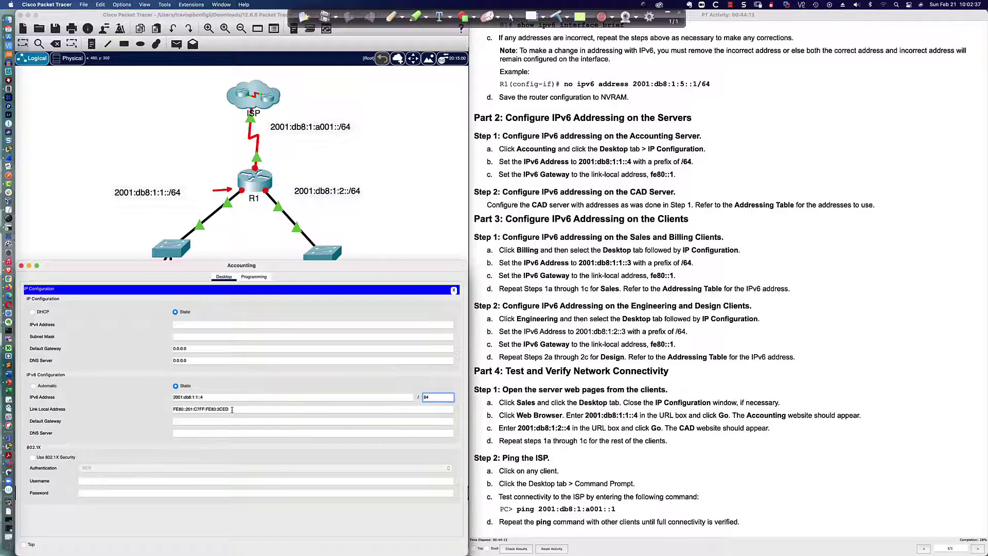
Highlight the Accounting server's link-local address and set its IPv6 default gateway to fe80::1
{"action": "left_click_drag", "start_coordinate": [232, 409], "coordinate": [173, 410]}
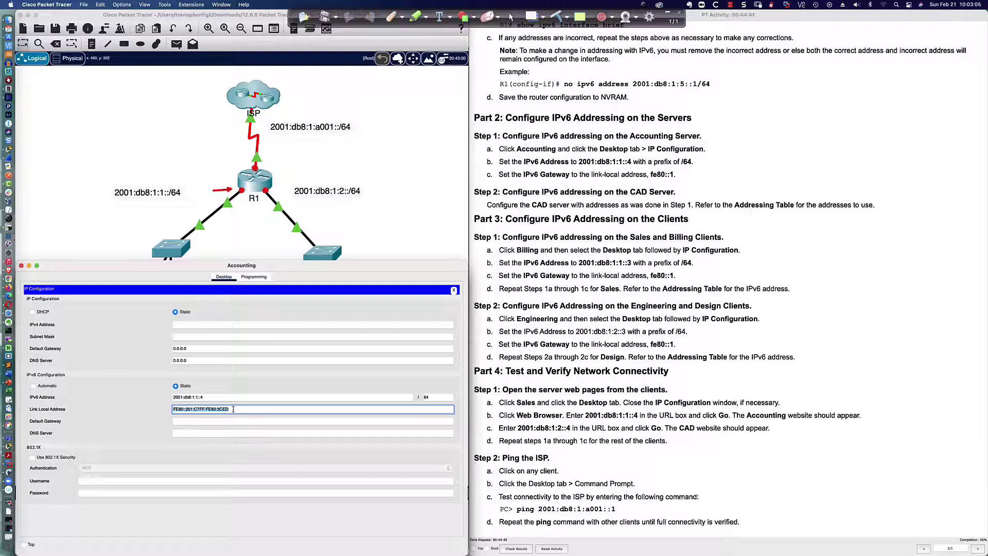
{"action": "key", "text": "Tab"}
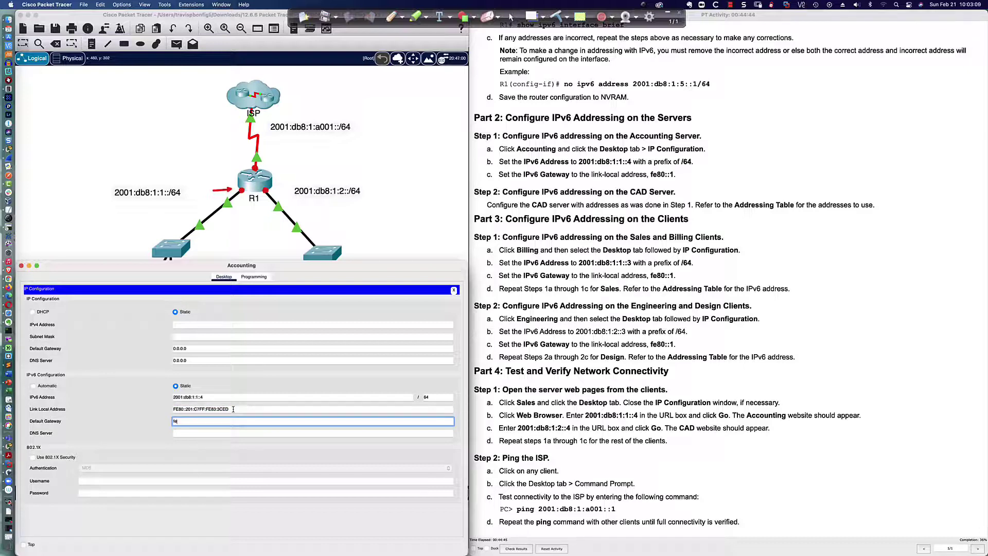
{"action": "type", "text": "fe80::1"}
{"action": "key", "text": "Tab"}
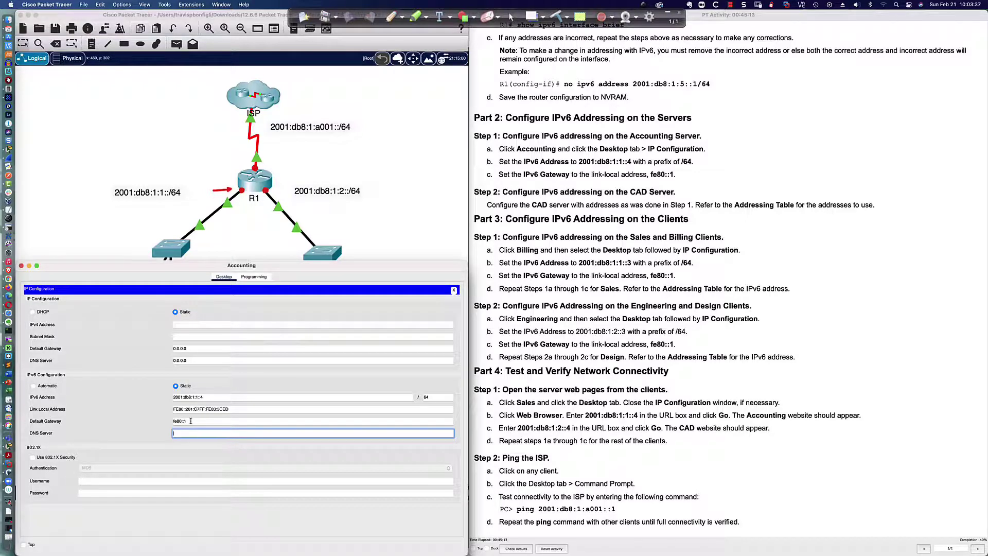
Highlight the Accounting server's IPv6 default gateway, then close its IP Configuration and return to the topology
{"action": "triple_click", "coordinate": [191, 420]}
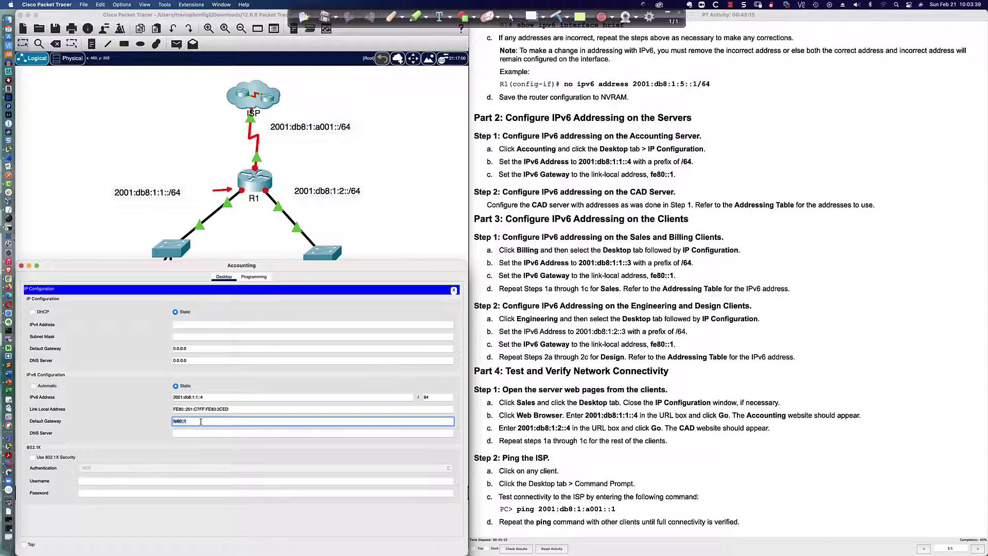
{"action": "left_click", "coordinate": [196, 421]}
{"action": "triple_click", "coordinate": [190, 420]}
{"action": "left_click", "coordinate": [198, 421]}
{"action": "left_click", "coordinate": [453, 290]}
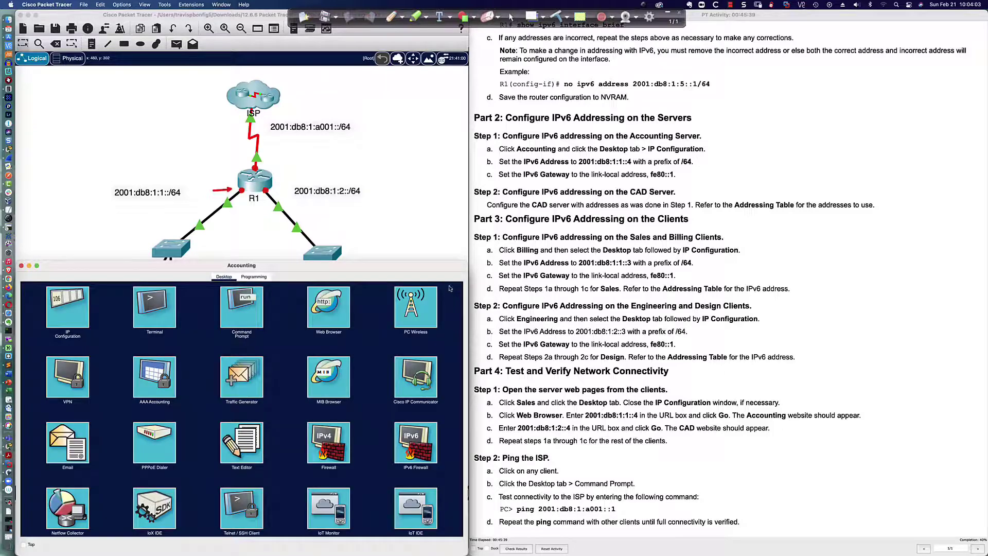
{"action": "left_click", "coordinate": [414, 250]}
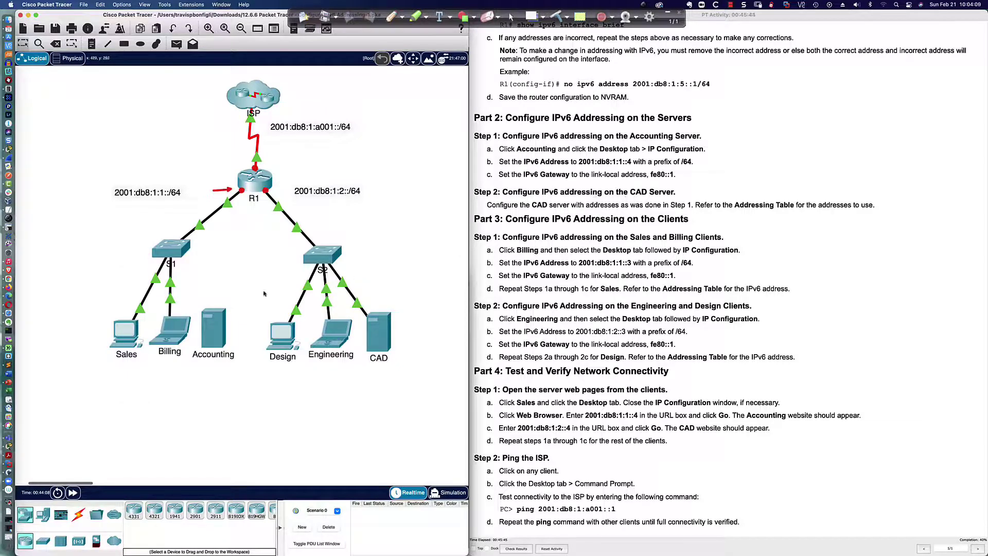
Open the CAD server's IP Configuration in an enlarged window that leaves router R1 and both switches visible
{"action": "left_click", "coordinate": [379, 332]}
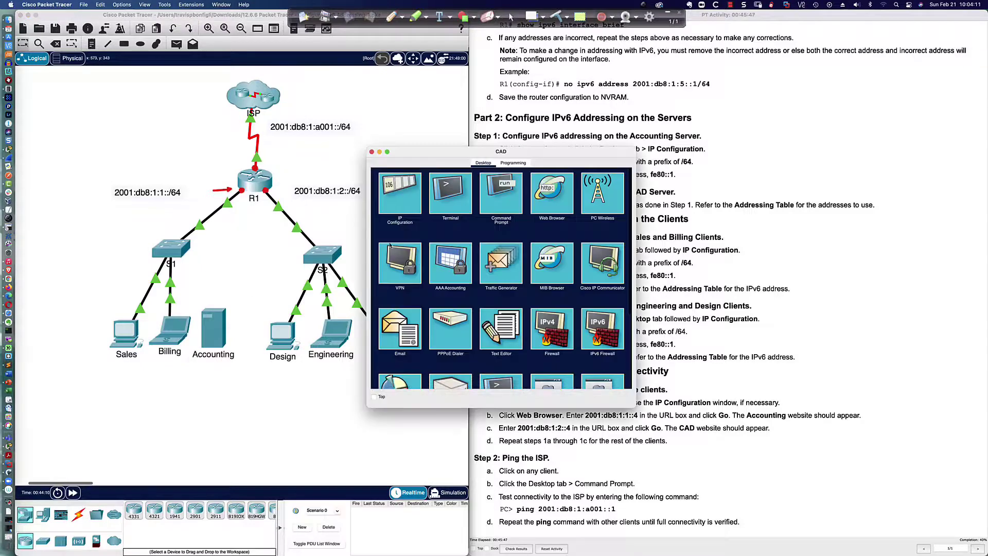
{"action": "left_click_drag", "start_coordinate": [449, 153], "coordinate": [98, 300]}
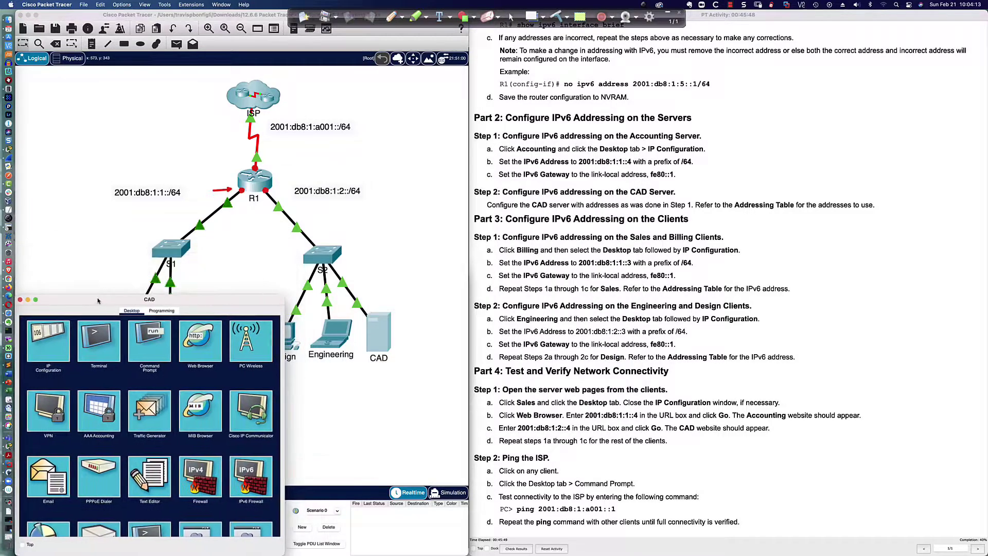
{"action": "left_click_drag", "start_coordinate": [283, 297], "coordinate": [463, 287]}
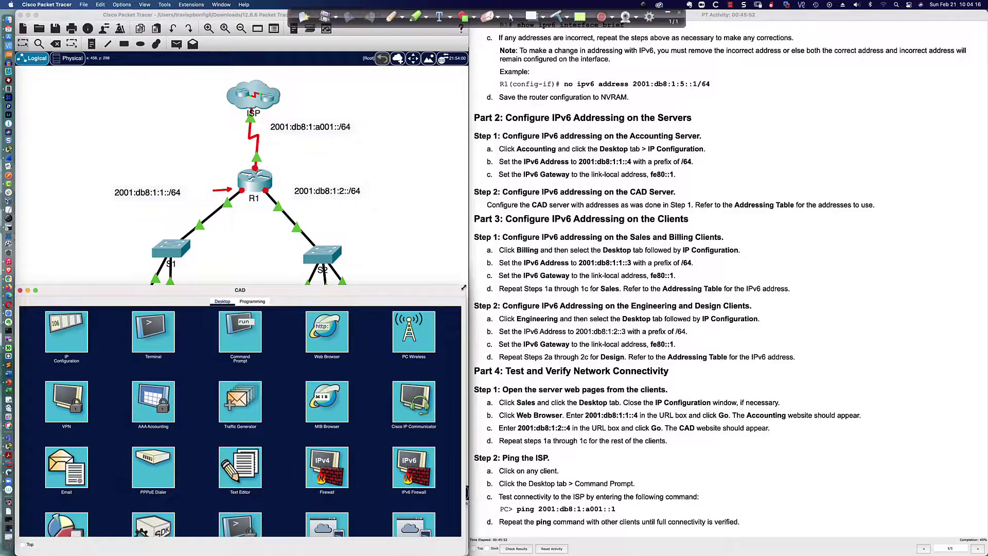
{"action": "left_click", "coordinate": [65, 338]}
Set the CAD server's static IPv6 address to 2001:db8:1:2::4 with prefix length 64, as given in the Addressing Table
{"action": "left_click", "coordinate": [190, 422]}
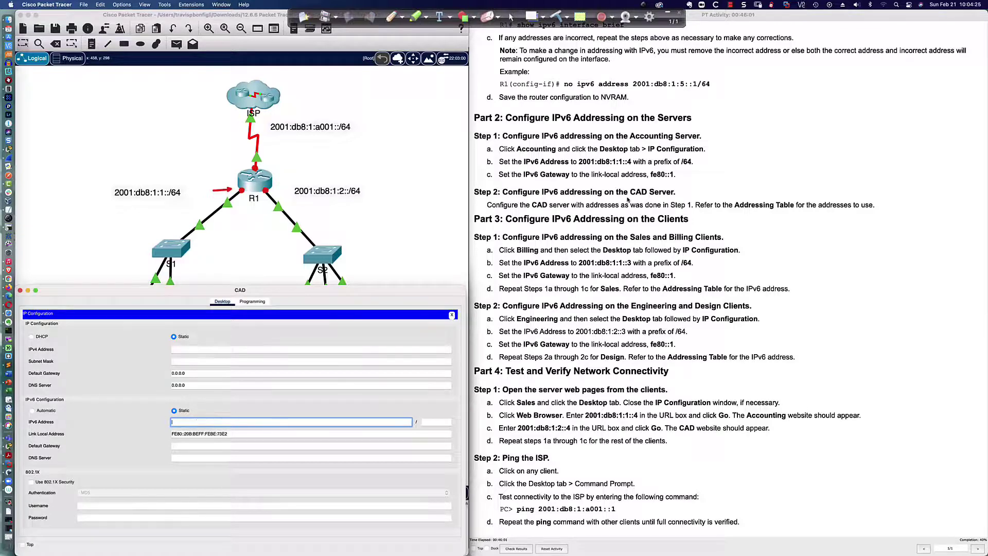
{"action": "scroll", "coordinate": [627, 200], "scroll_direction": "up", "scroll_amount": 15}
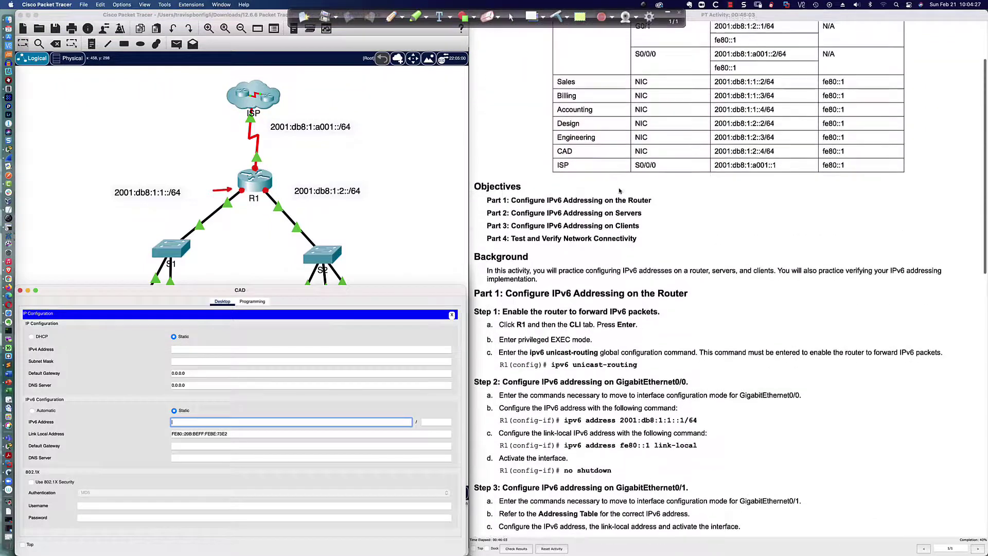
{"action": "scroll", "coordinate": [620, 190], "scroll_direction": "up", "scroll_amount": 2}
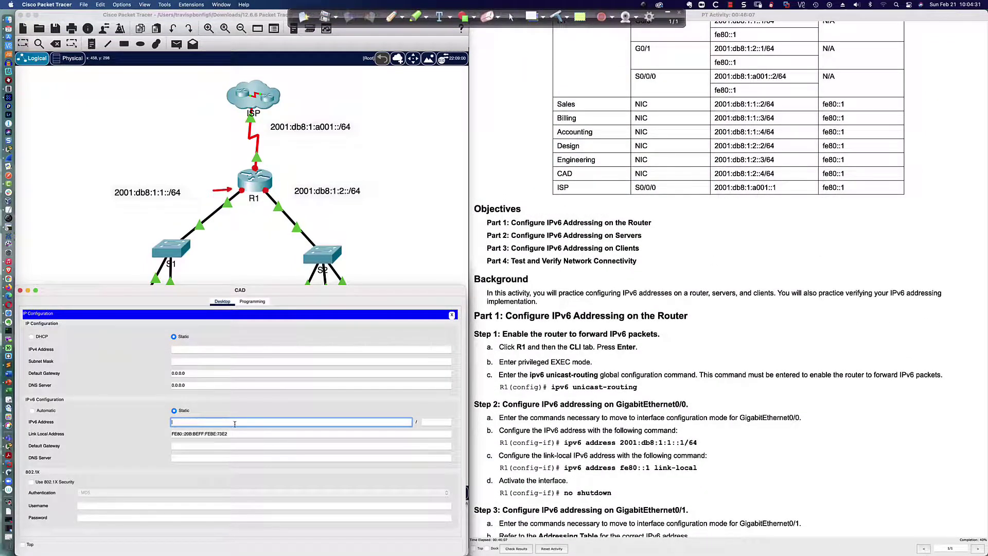
{"action": "type", "text": "2001:"}
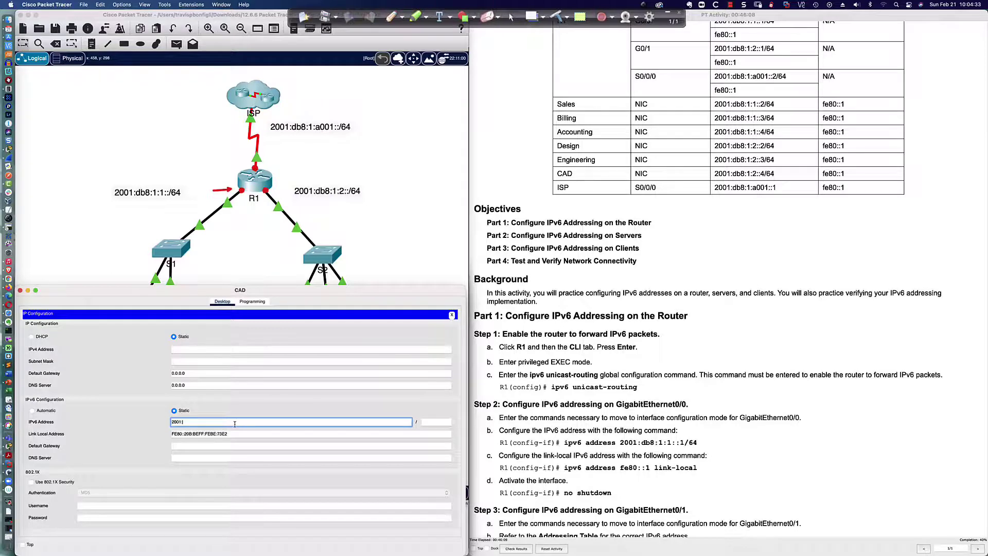
{"action": "type", "text": "db8:"}
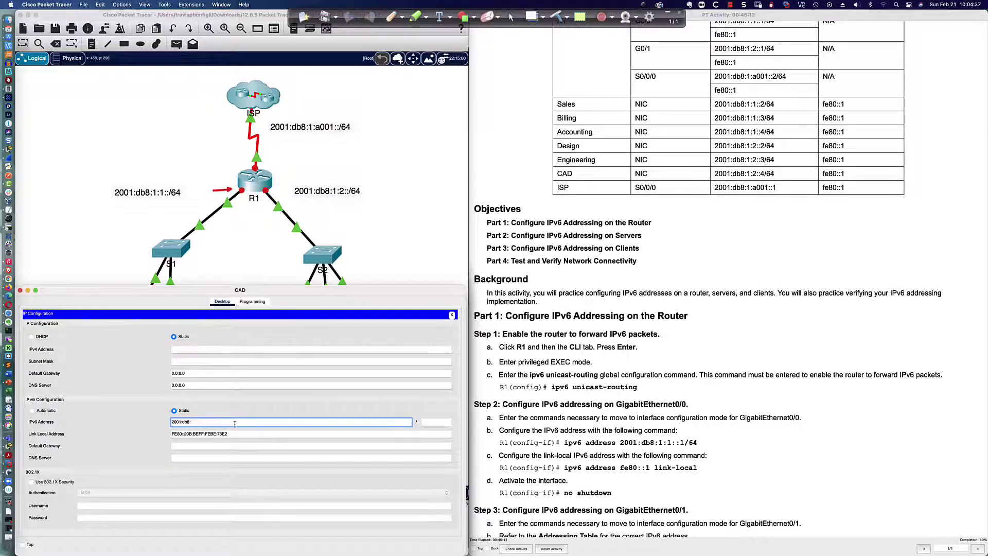
{"action": "type", "text": "1:2::4"}
{"action": "key", "text": "Tab"}
{"action": "type", "text": "6"}
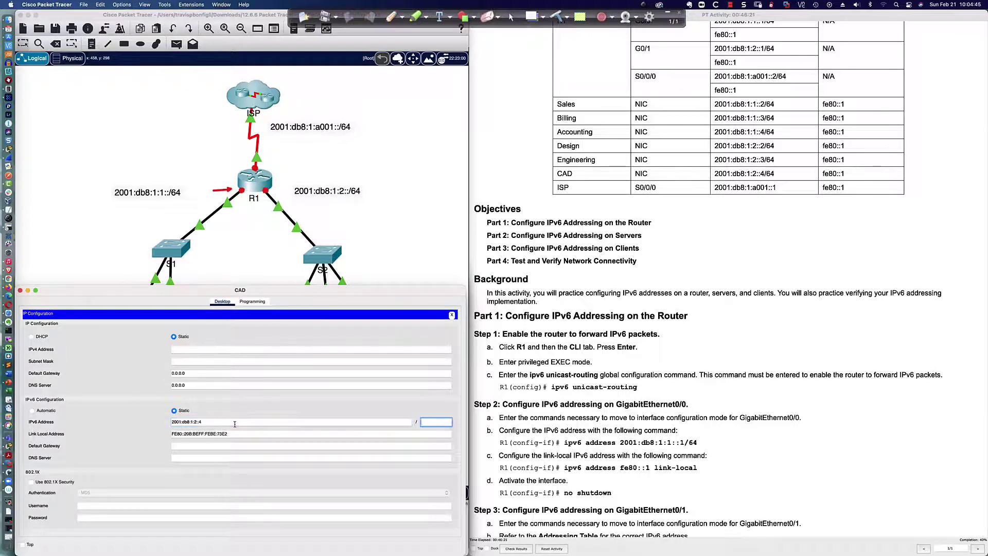
{"action": "type", "text": "4"}
{"action": "key", "text": "Tab"}
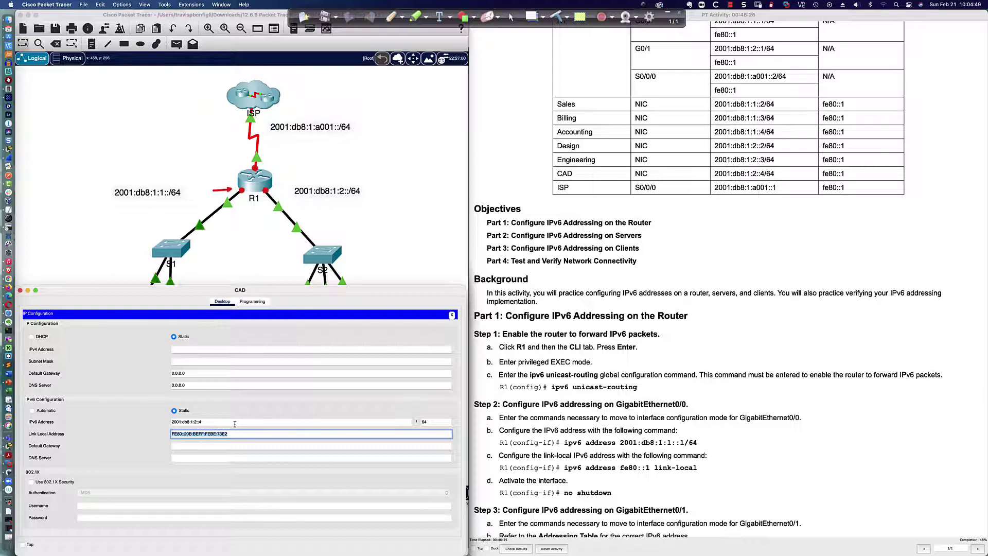
Set the CAD server's IPv6 default gateway to fe80::1, then return to the topology with the Part 3 instructions in view
{"action": "key", "text": "Tab"}
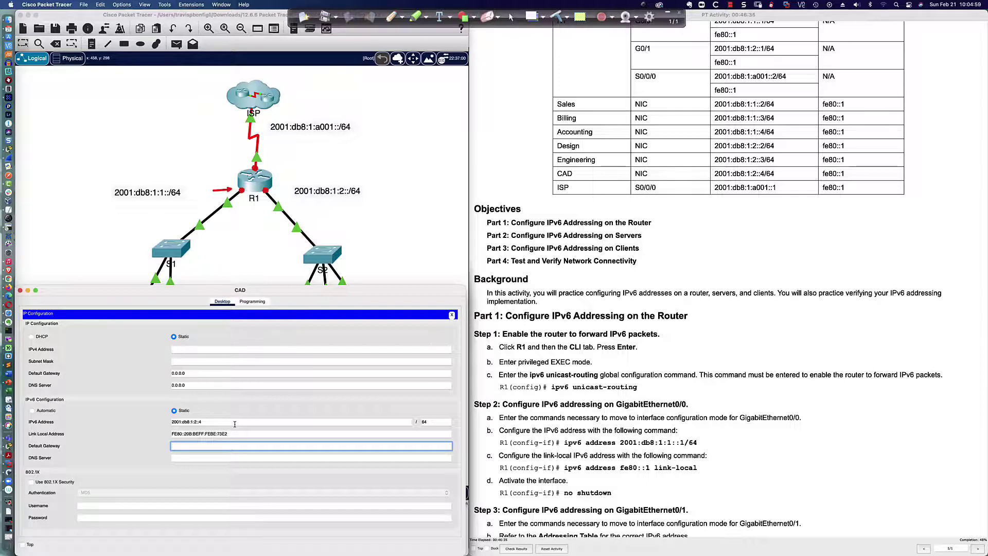
{"action": "type", "text": "fe80::1"}
{"action": "key", "text": "Tab"}
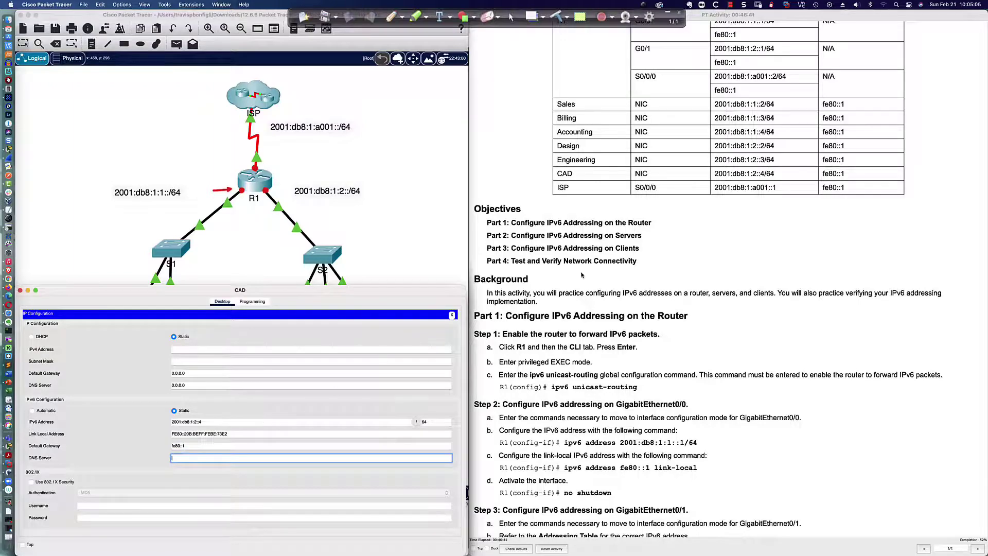
{"action": "scroll", "coordinate": [583, 270], "scroll_direction": "down", "scroll_amount": 15}
{"action": "scroll", "coordinate": [583, 270], "scroll_direction": "up", "scroll_amount": 3}
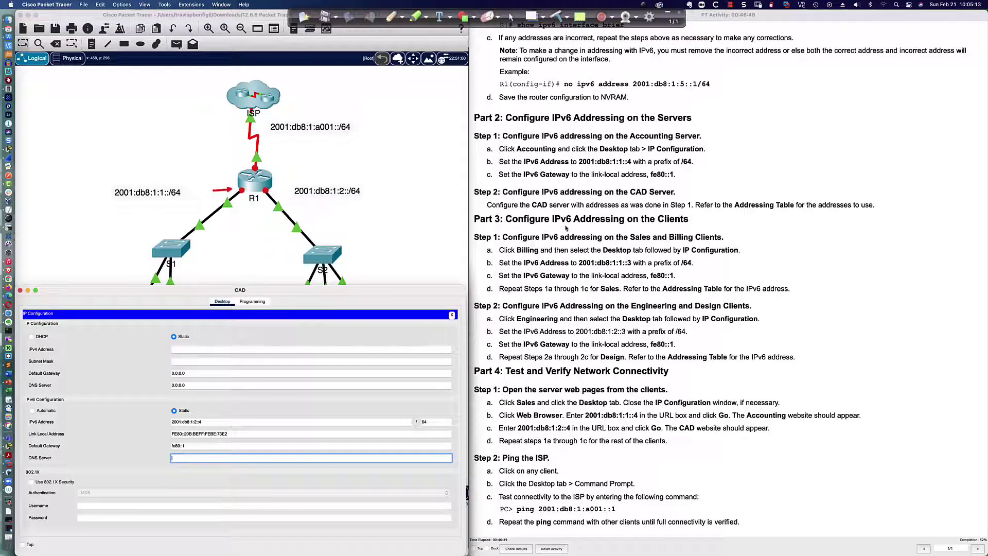
{"action": "left_click", "coordinate": [403, 248]}
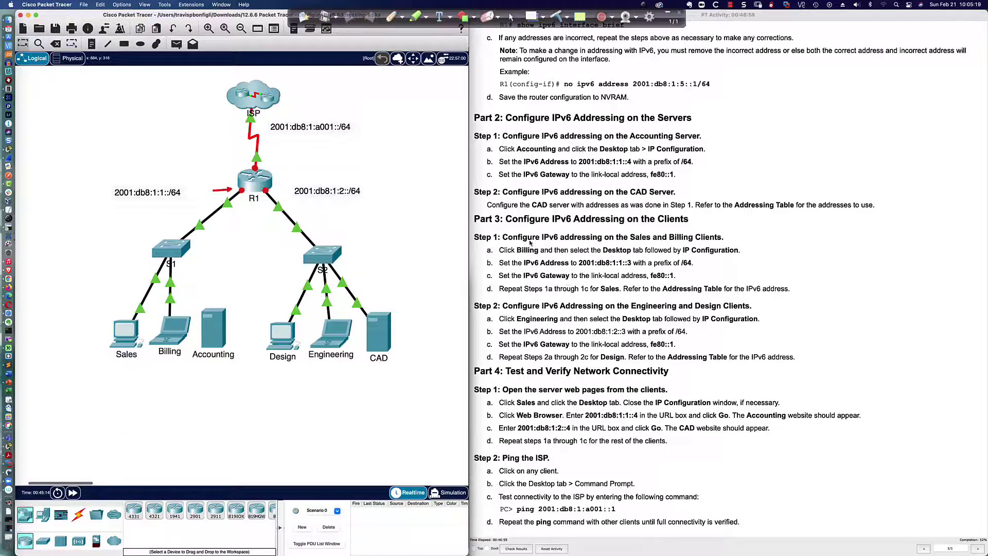
Open the Billing client's IP Configuration in a window that leaves router R1 visible in the topology
{"action": "left_click", "coordinate": [177, 337]}
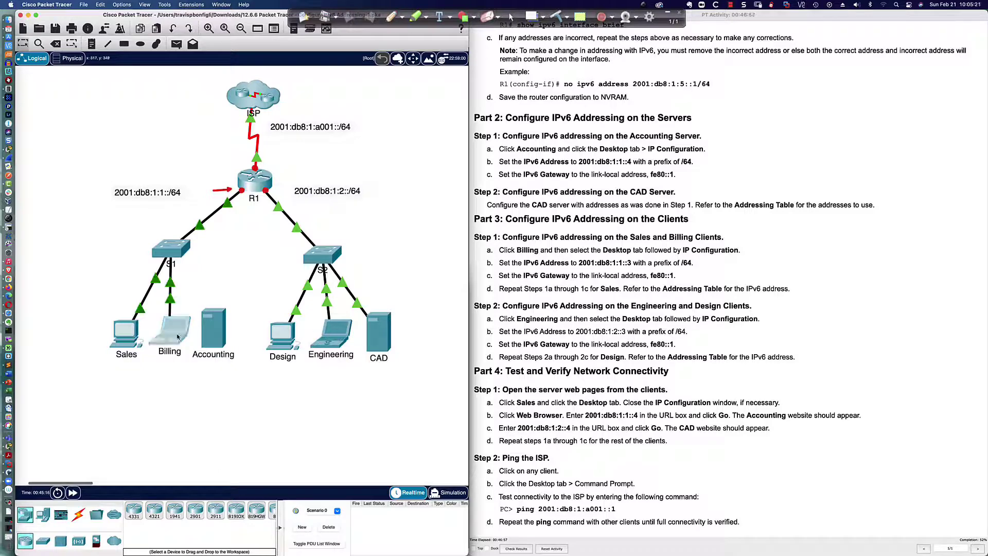
{"action": "left_click_drag", "start_coordinate": [460, 153], "coordinate": [275, 298]}
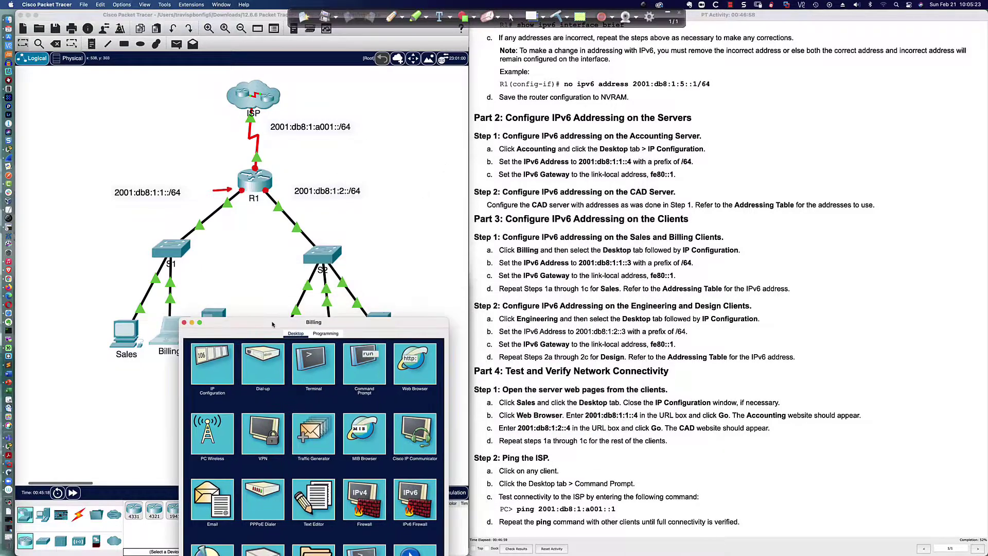
{"action": "left_click", "coordinate": [230, 332]}
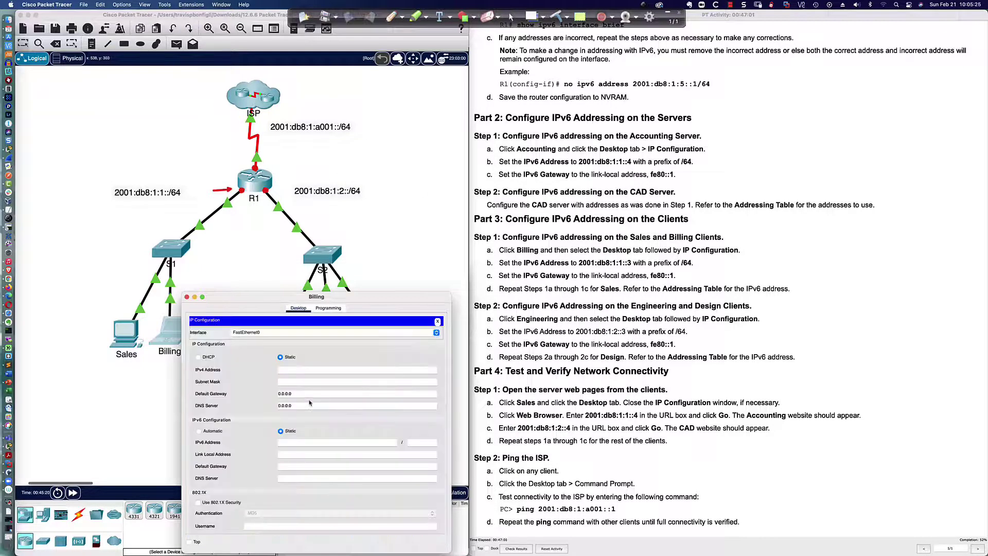
Set the Billing client's static IPv6 address to 2001:db8:1:1::3 with prefix length 64
{"action": "left_click", "coordinate": [308, 441]}
{"action": "type", "text": "2001:"}
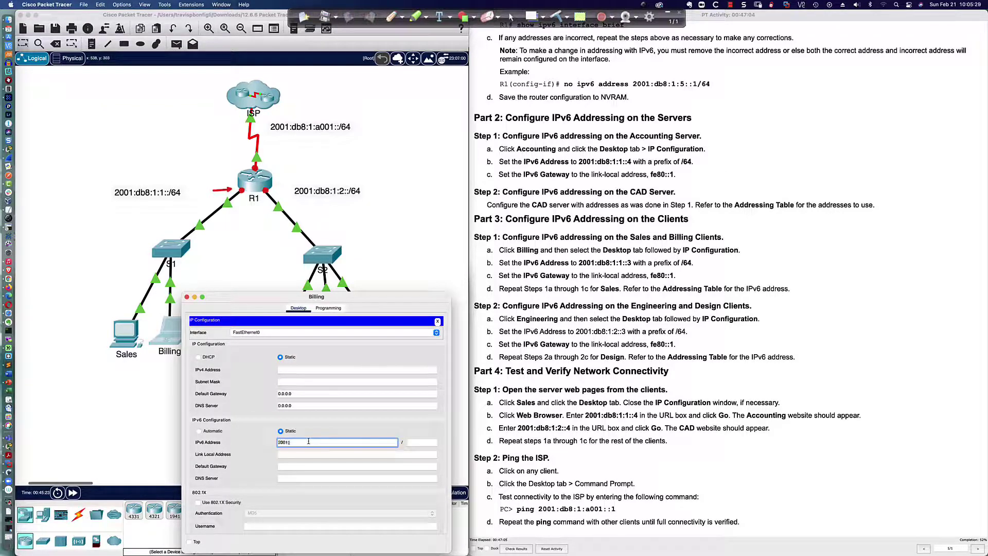
{"action": "type", "text": "db8:1:1:"}
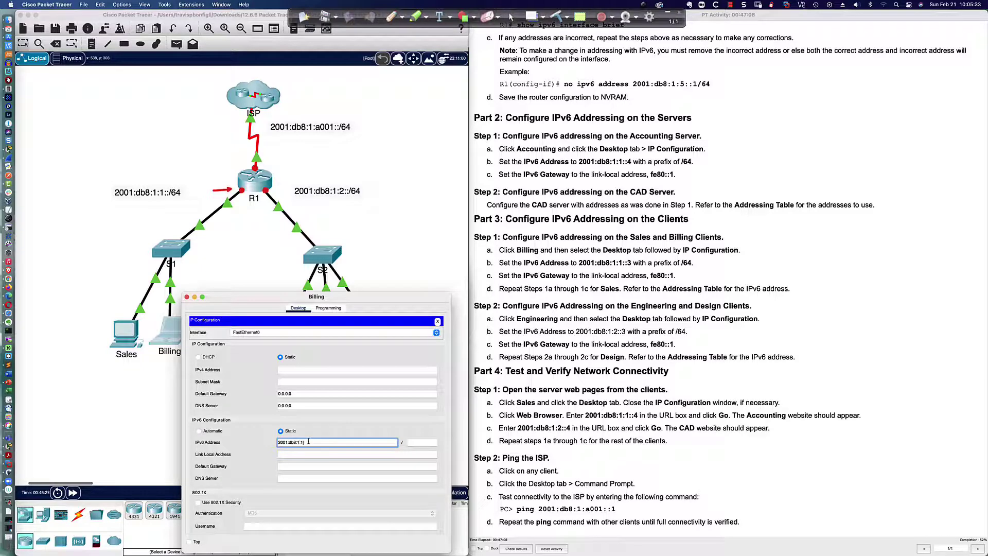
{"action": "type", "text": ":3"}
{"action": "key", "text": "Tab"}
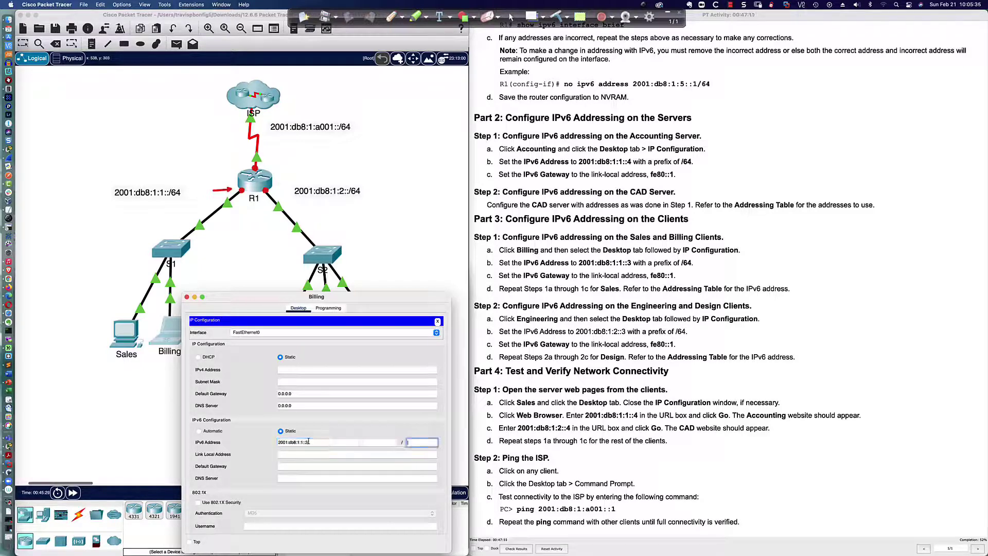
{"action": "type", "text": "64"}
{"action": "key", "text": "Tab"}
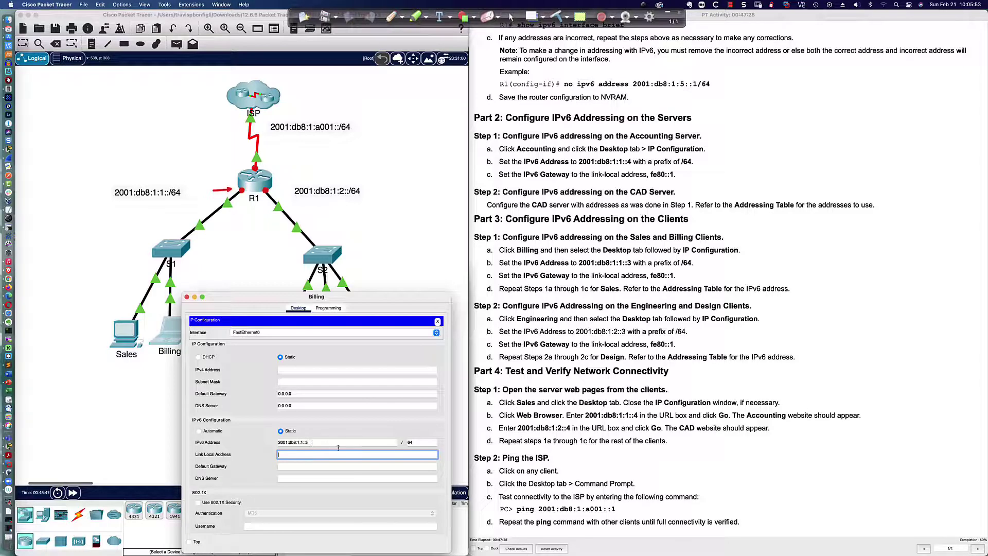
Set the Billing client's link-local address to fe80::999 and its IPv6 default gateway to fe80::1
{"action": "key", "text": "Tab"}
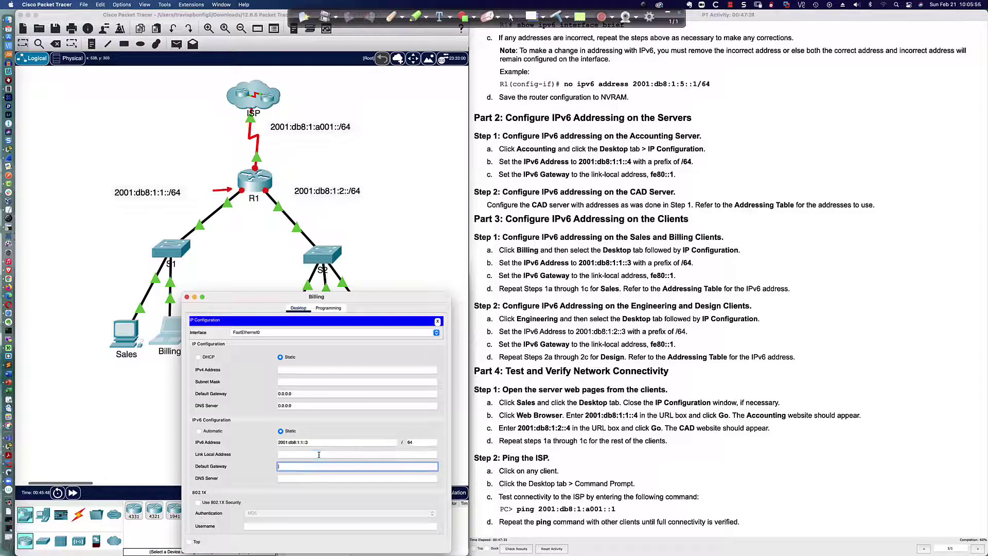
{"action": "left_click", "coordinate": [319, 455]}
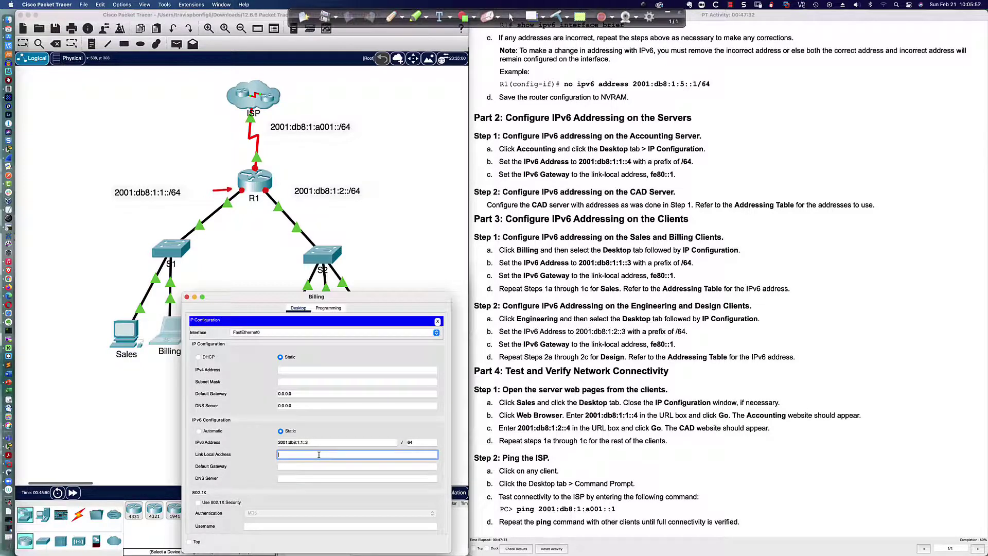
{"action": "type", "text": "::999"}
{"action": "key", "text": "Tab"}
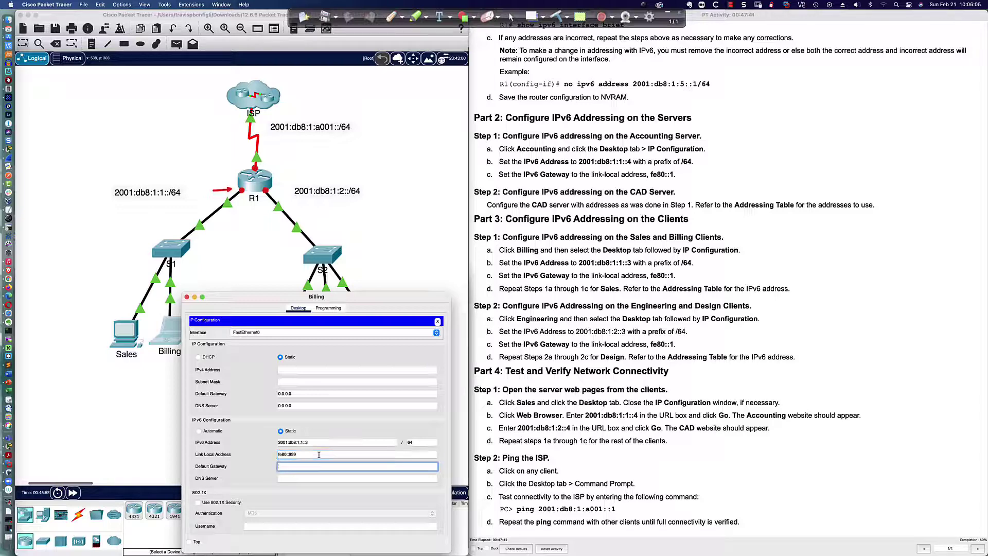
{"action": "type", "text": "fe80::1"}
{"action": "key", "text": "Tab"}
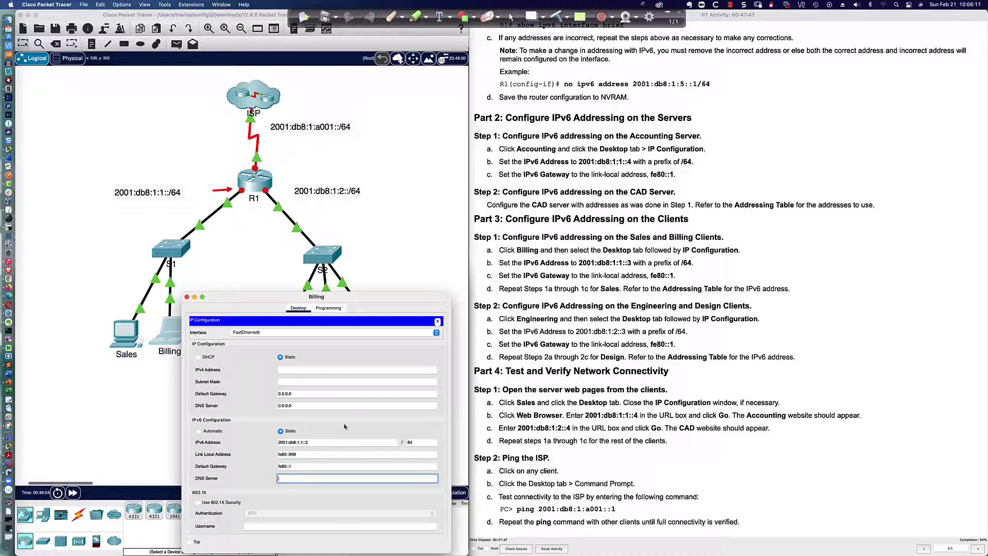
Close Billing's IP Configuration and ping the gateway fe80::1 from its Command Prompt
{"action": "left_click", "coordinate": [437, 323]}
{"action": "left_click", "coordinate": [366, 344]}
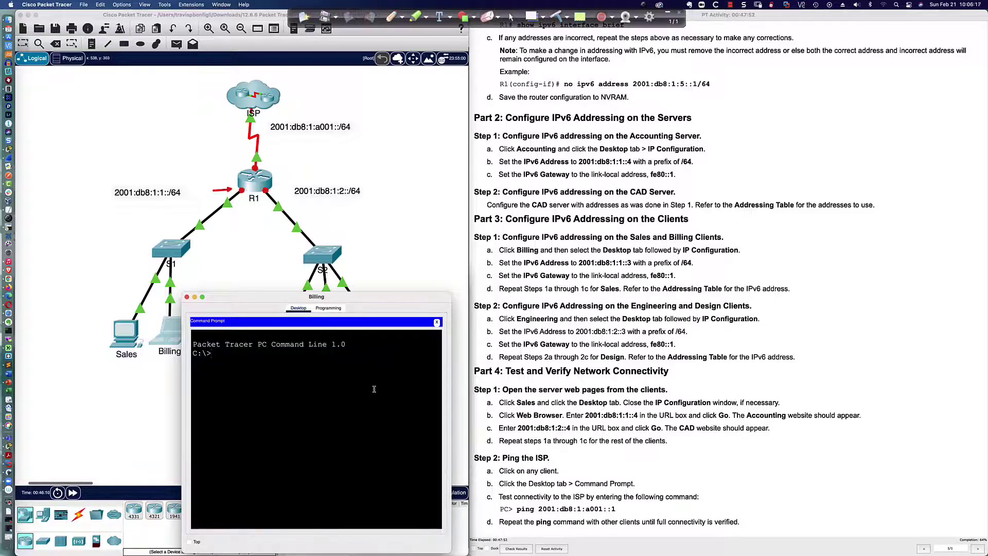
{"action": "type", "text": "ping"}
{"action": "type", "text": "001:d"}
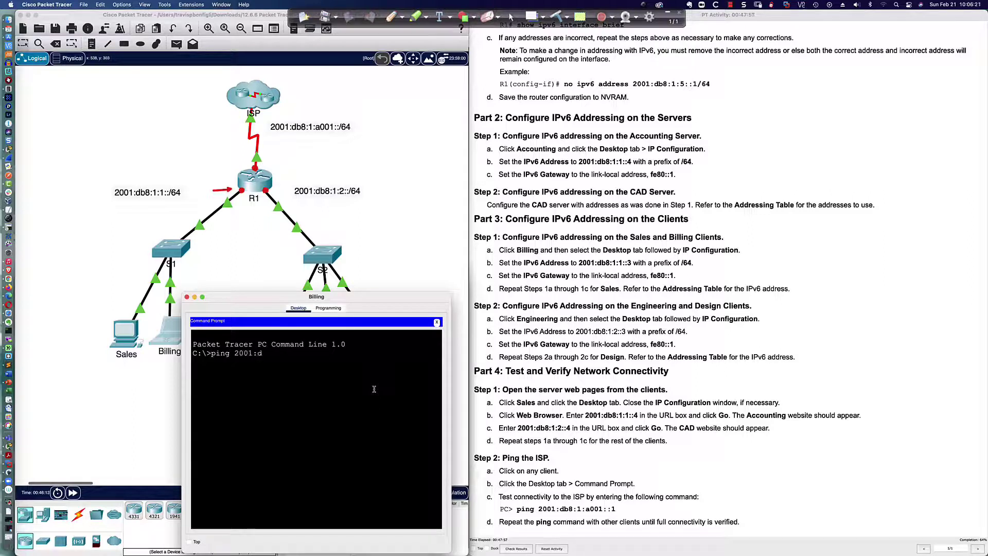
{"action": "key", "text": "BackSpace"}
{"action": "key", "text": "BackSpace"}
{"action": "key", "text": "BackSpace"}
{"action": "key", "text": "BackSpace"}
{"action": "key", "text": "BackSpace"}
{"action": "type", "text": "2"}
{"action": "key", "text": "BackSpace"}
{"action": "type", "text": "fe80::1"}
{"action": "key", "text": "Return"}
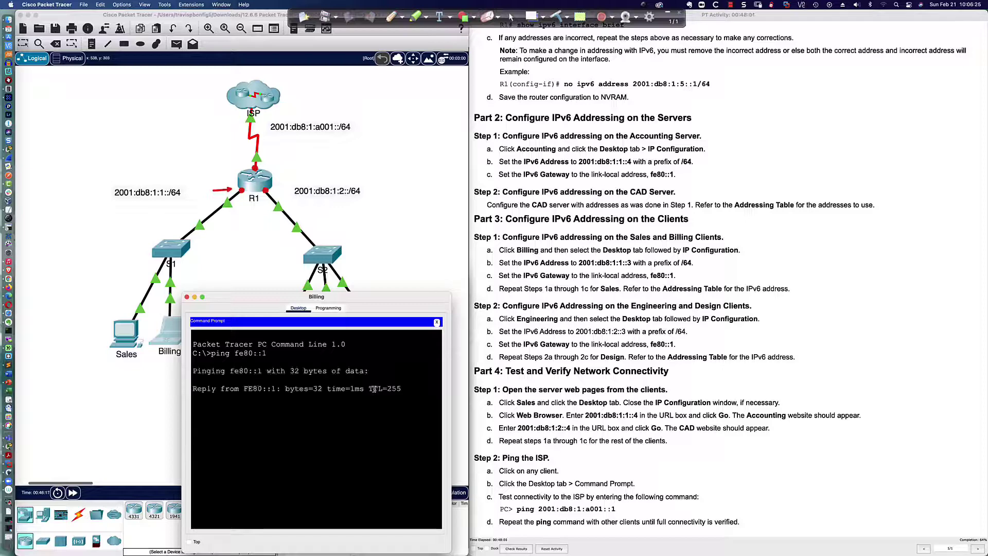
From R1's CLI, ping fe80::999 through output interface GigabitEthernet0/0, highlight the echo replies, and return to the topology
{"action": "key", "text": "super+grave"}
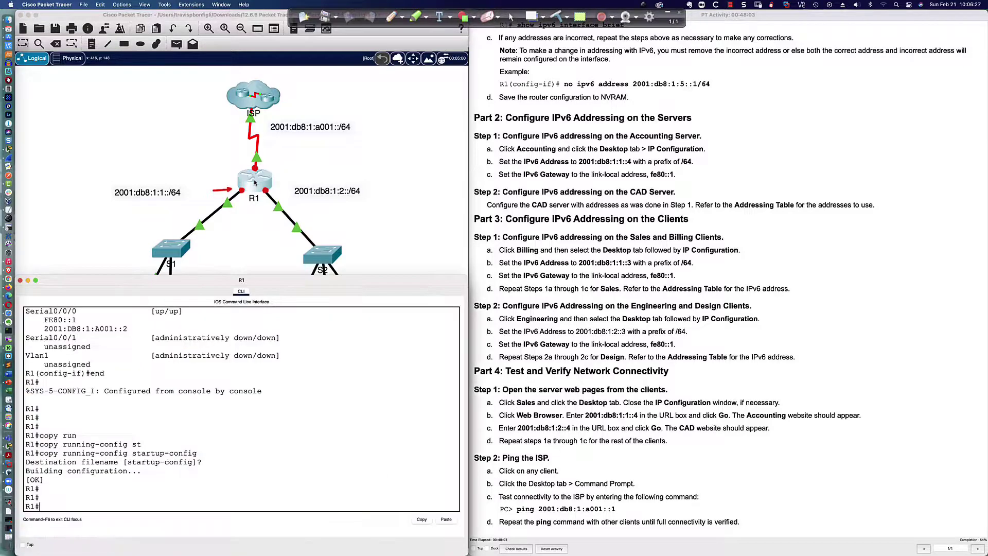
{"action": "type", "text": "ping fe80::999"}
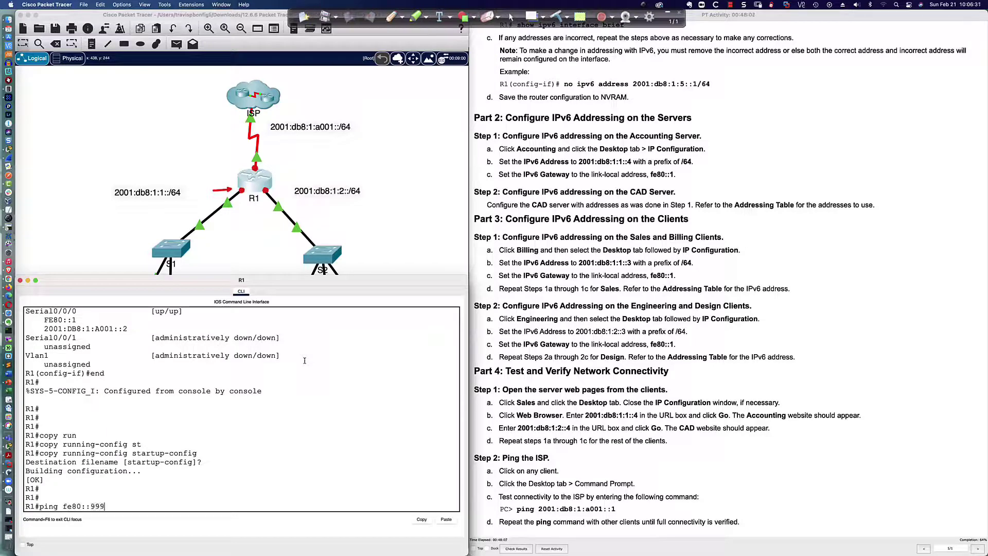
{"action": "key", "text": "Return"}
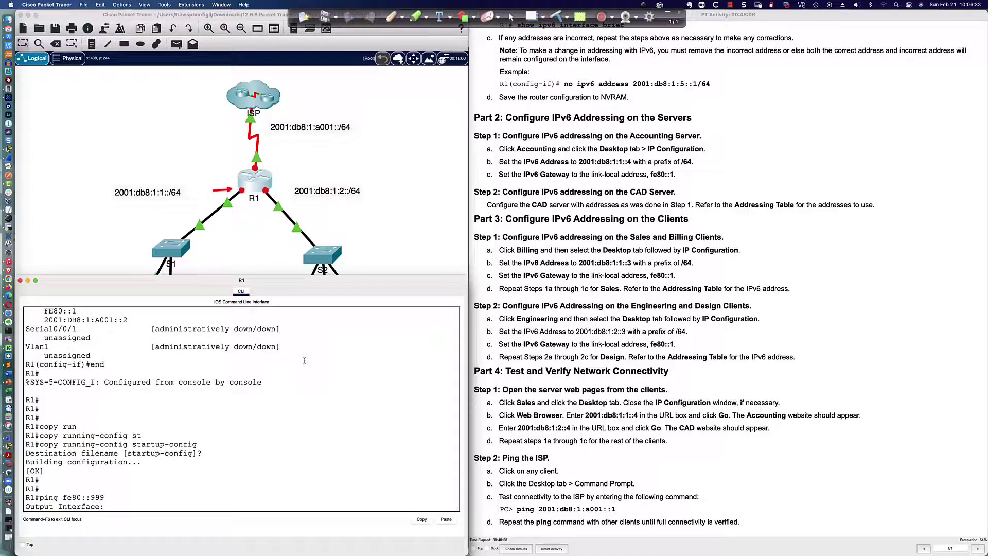
{"action": "type", "text": "Gigab"}
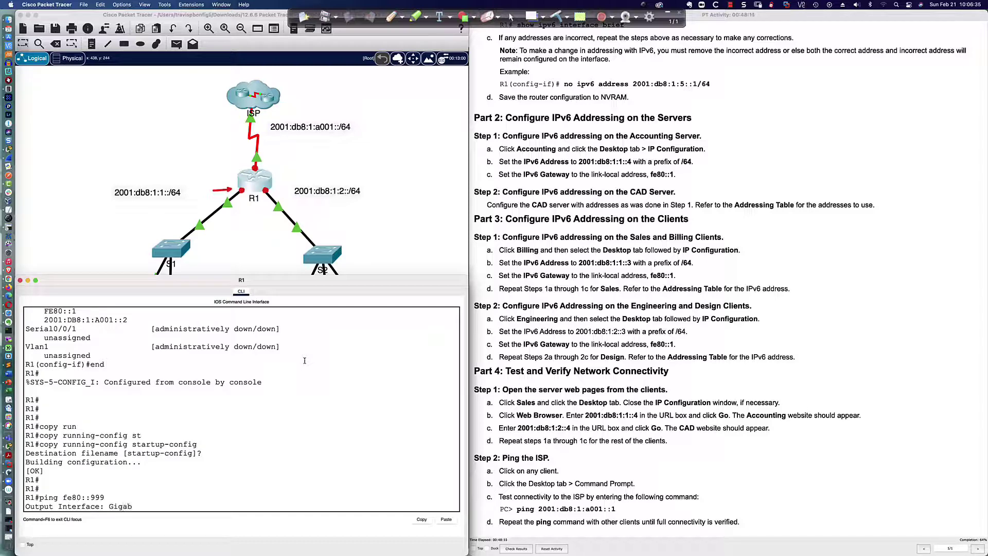
{"action": "type", "text": "itEthernet0/0"}
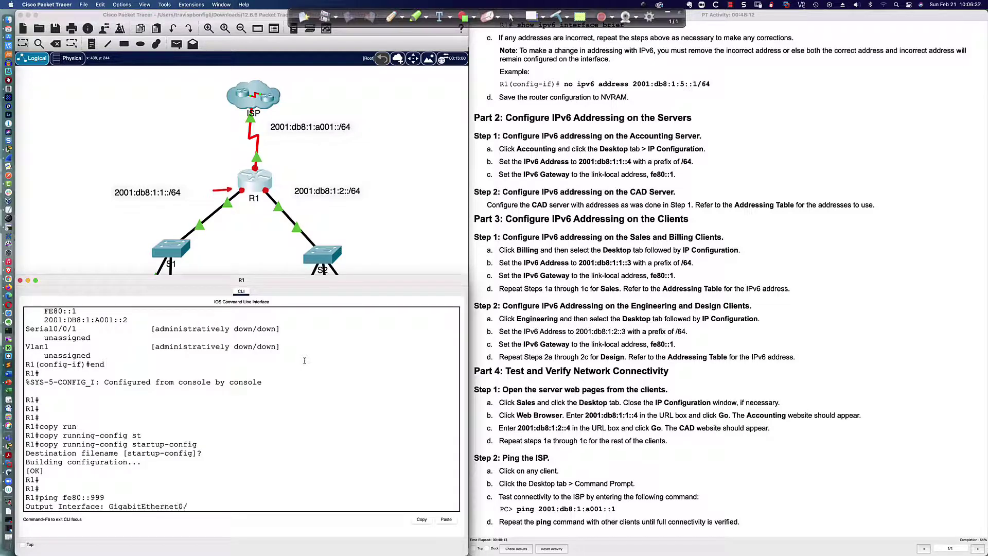
{"action": "key", "text": "Return"}
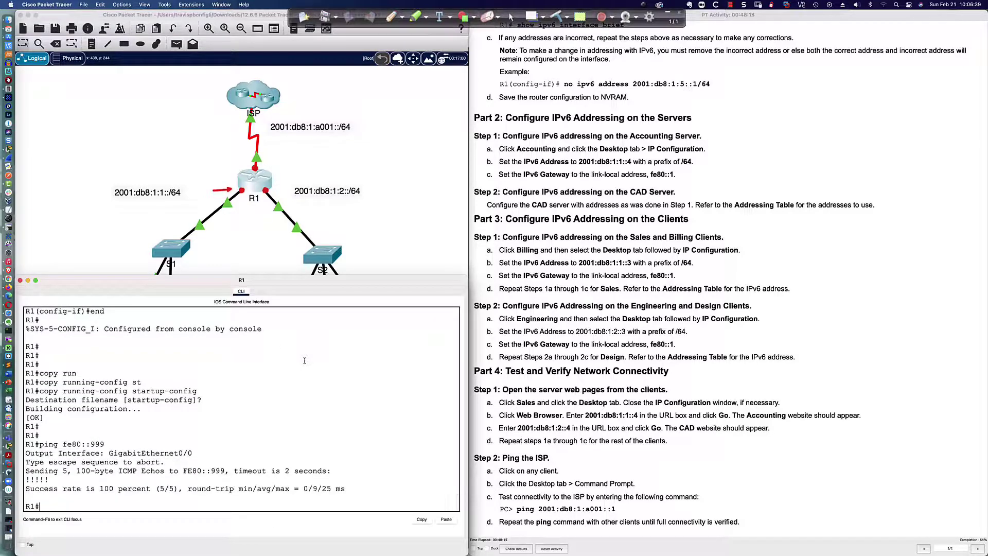
{"action": "left_click_drag", "start_coordinate": [51, 480], "coordinate": [29, 480]}
{"action": "left_click", "coordinate": [221, 262]}
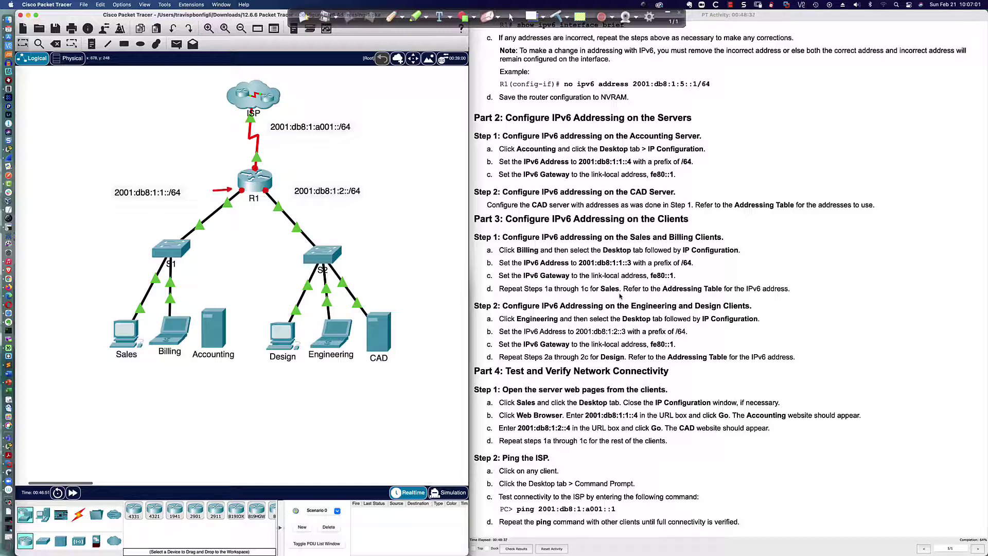
In the Sales client's IP Configuration, request automatic IPv6 addressing to generate a link-local address and switch back to static
{"action": "scroll", "coordinate": [620, 295], "scroll_direction": "up", "scroll_amount": 15}
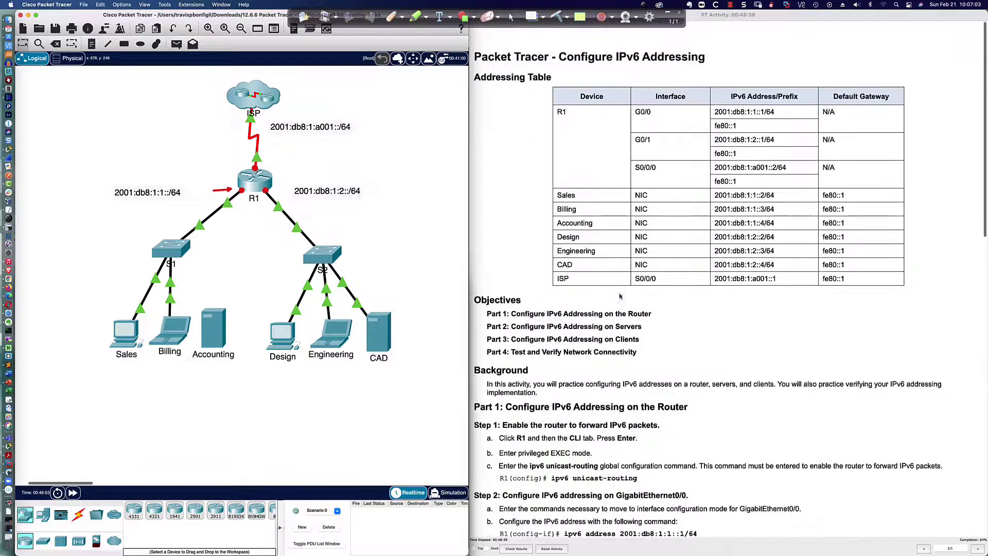
{"action": "left_click", "coordinate": [127, 339]}
{"action": "left_click_drag", "start_coordinate": [448, 166], "coordinate": [359, 210]}
{"action": "left_click", "coordinate": [311, 238]}
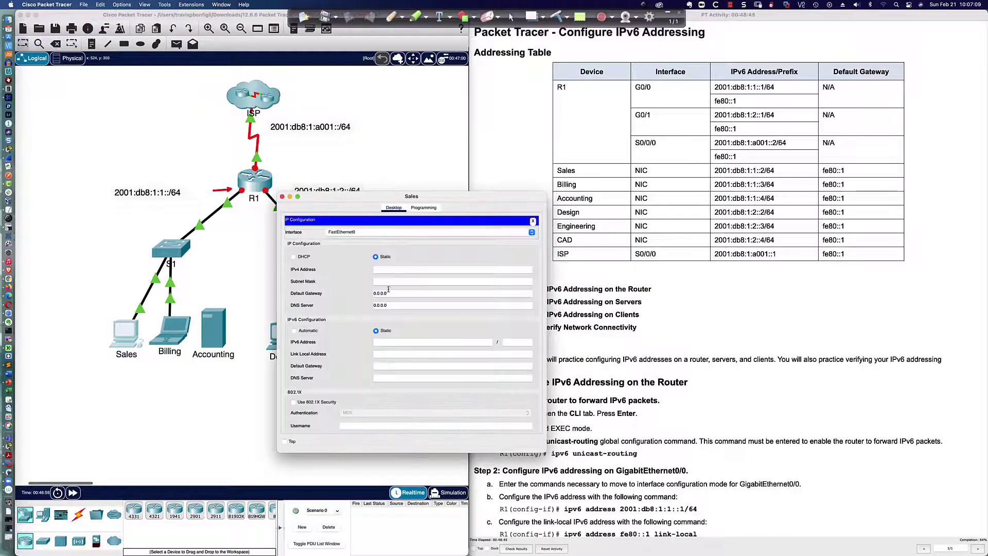
{"action": "left_click", "coordinate": [307, 331]}
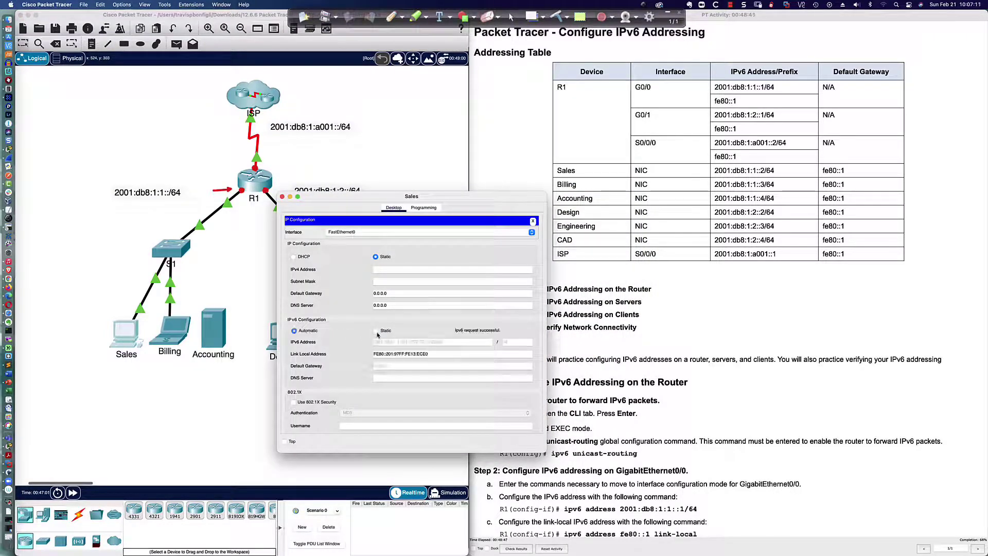
{"action": "left_click", "coordinate": [376, 330]}
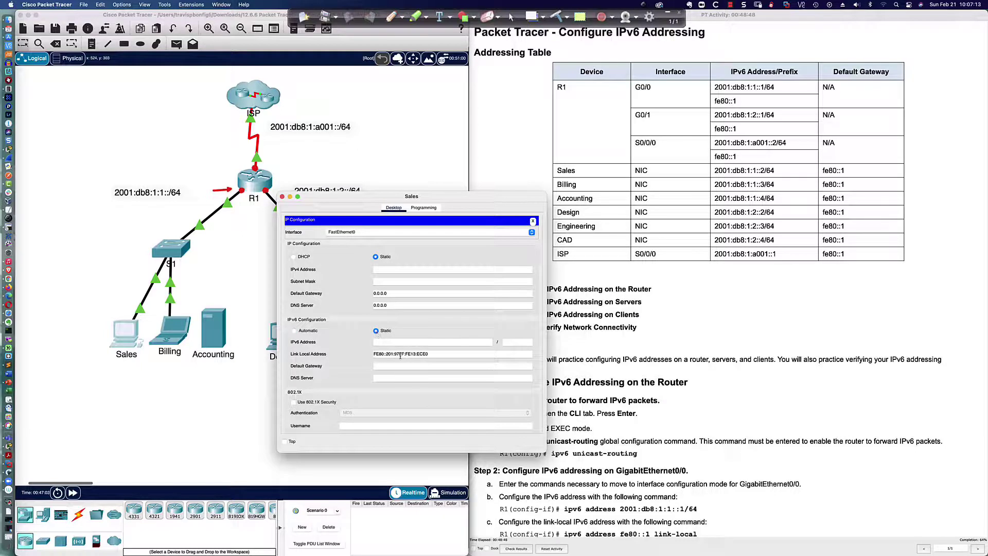
Set the Sales client's IPv6 address to 2001:db8:1:1::2 with prefix length 64 and its IPv6 default gateway to fe80::1
{"action": "left_click", "coordinate": [380, 343]}
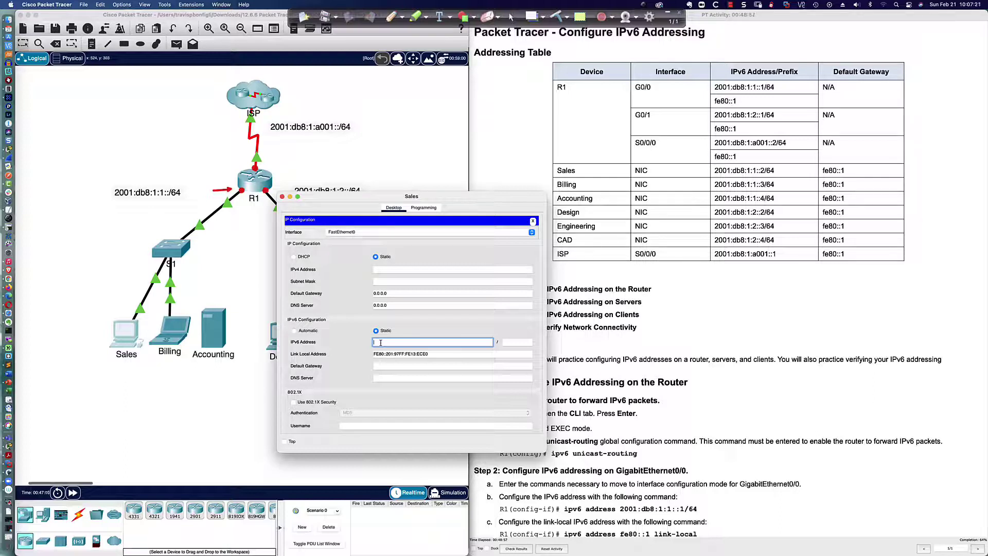
{"action": "type", "text": "1:db8:1:1::2"}
{"action": "key", "text": "Tab"}
{"action": "type", "text": "64"}
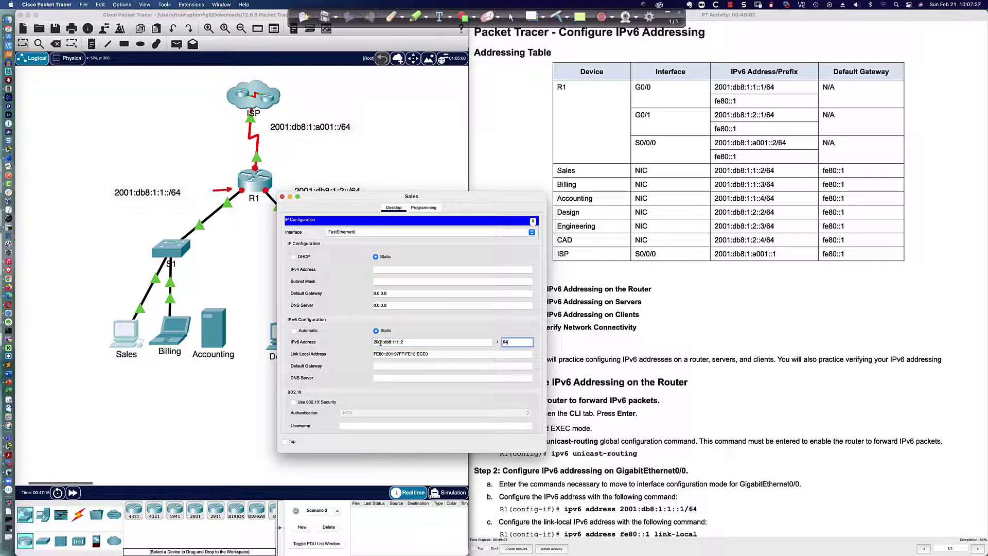
{"action": "key", "text": "Tab"}
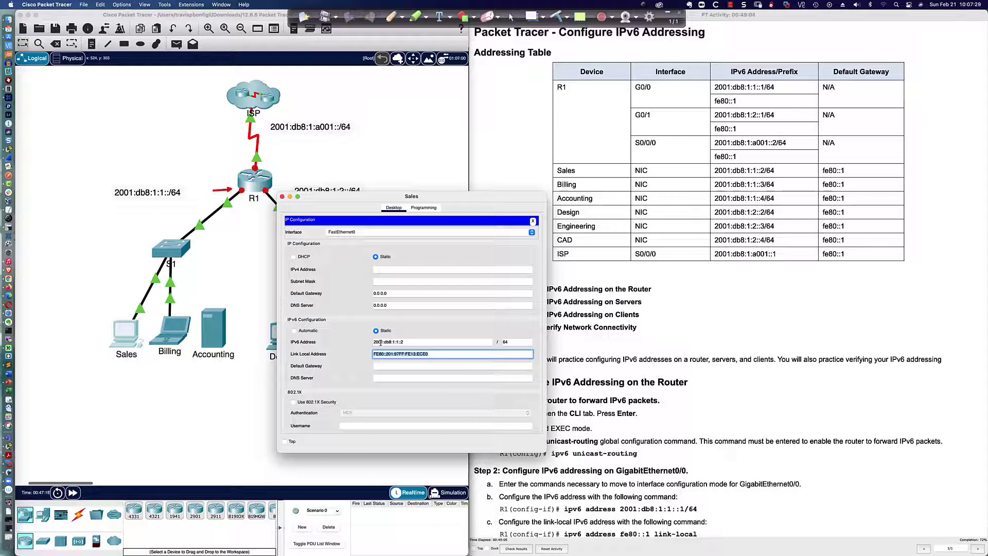
{"action": "key", "text": "Tab"}
{"action": "type", "text": "fe80::"}
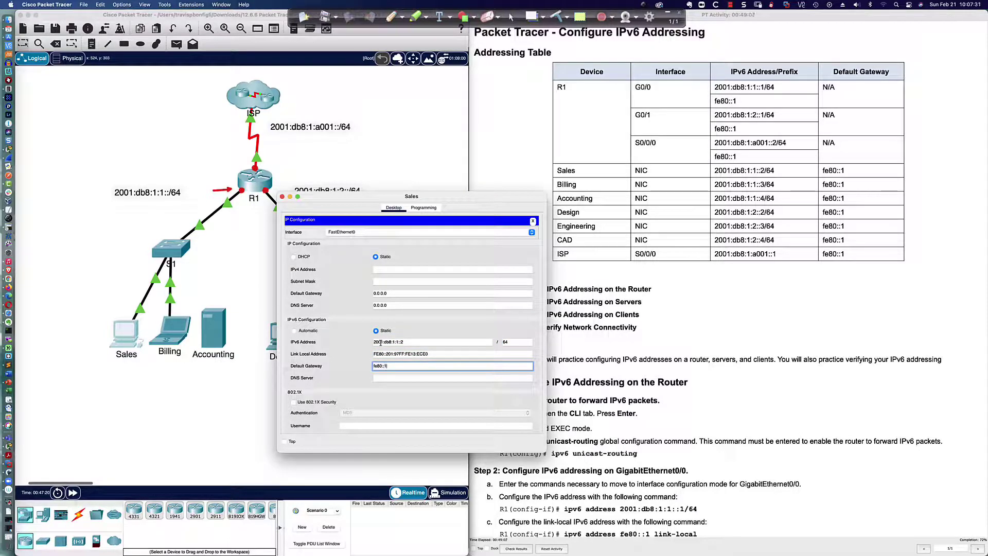
{"action": "type", "text": "1"}
{"action": "key", "text": "Tab"}
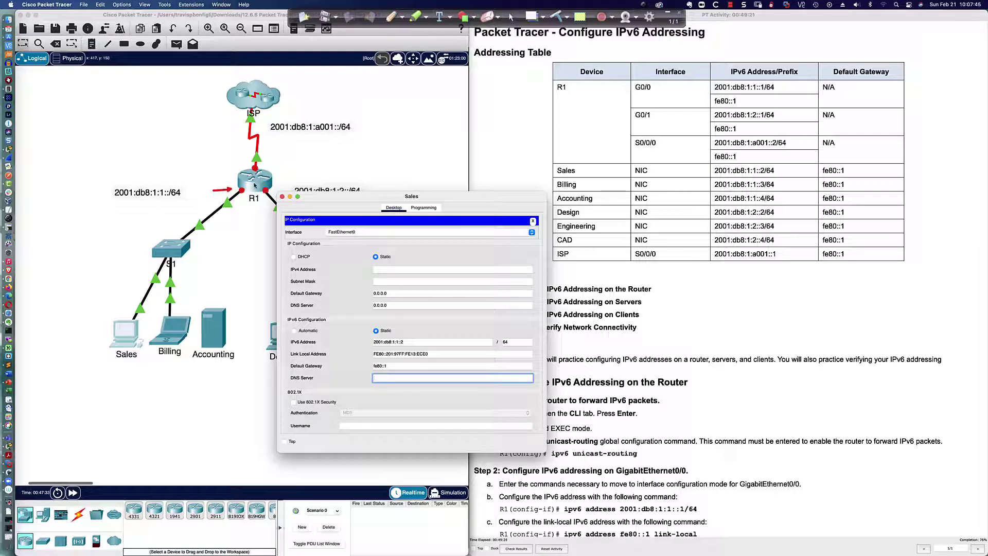
Close the Sales client's IP Configuration and ping the gateway fe80::1 from its Command Prompt
{"action": "left_click", "coordinate": [532, 221]}
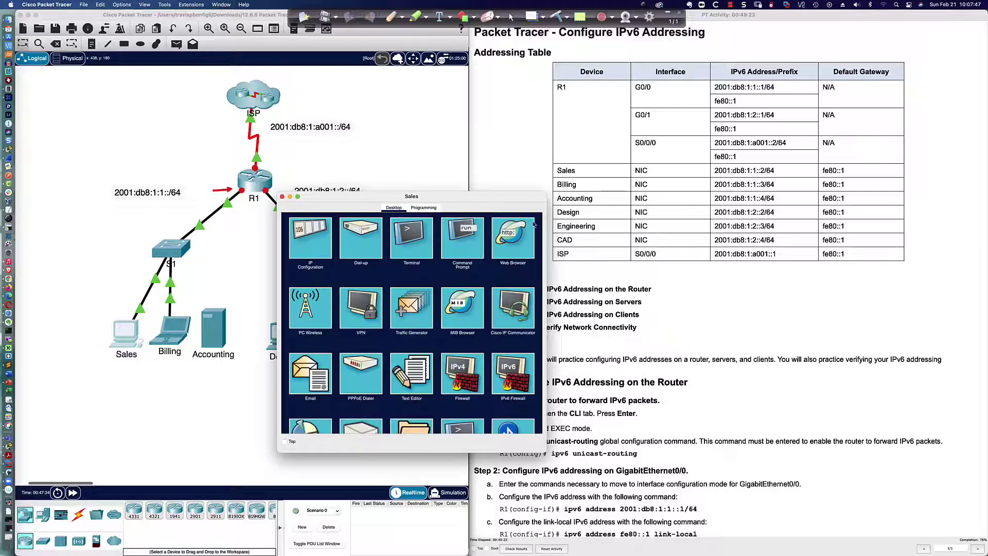
{"action": "left_click", "coordinate": [468, 244]}
{"action": "type", "text": "ping fe80::1"}
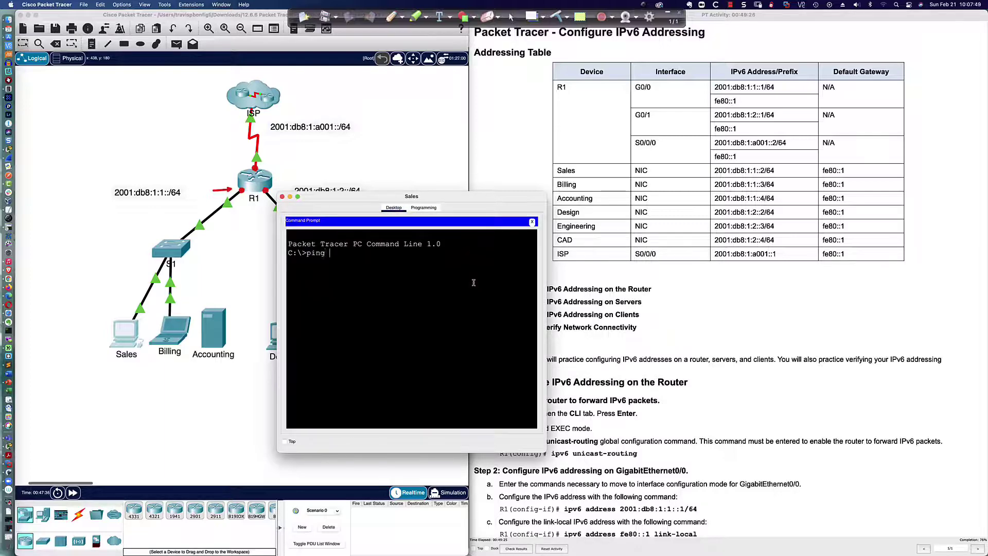
{"action": "key", "text": "Return"}
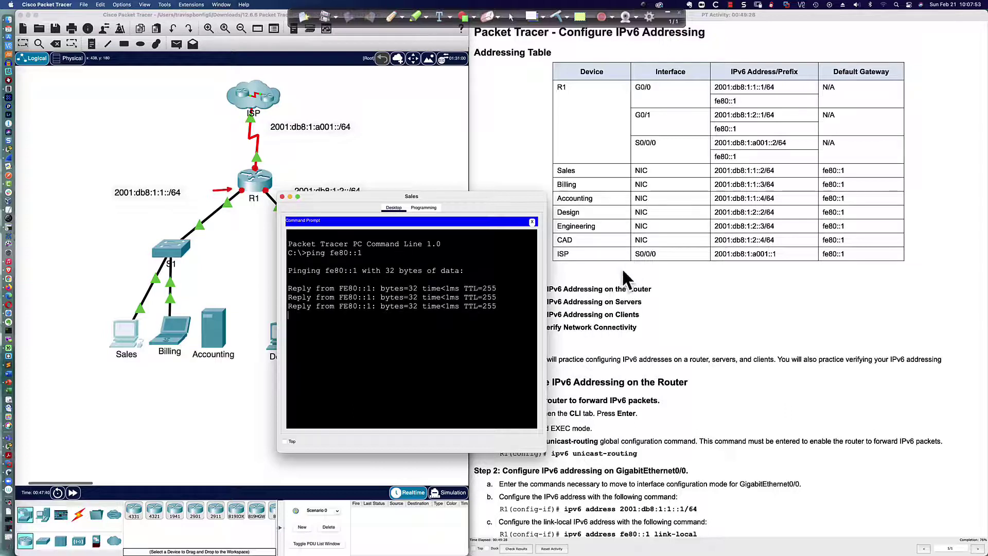
Open the Billing client's IP Configuration and clear its IPv6 address, prefix length, default gateway and link-local address
{"action": "left_click", "coordinate": [176, 337]}
{"action": "left_click", "coordinate": [327, 309]}
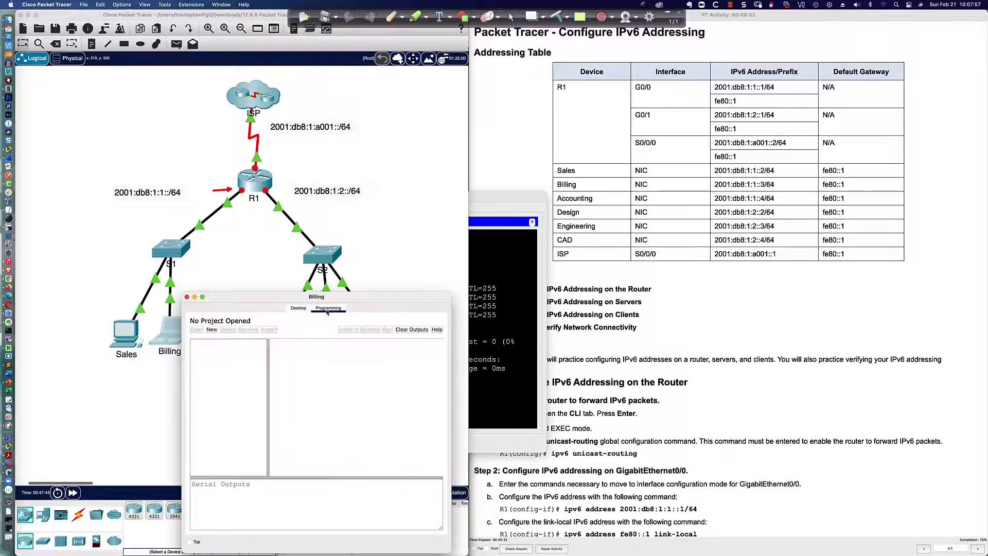
{"action": "left_click", "coordinate": [299, 309]}
{"action": "left_click", "coordinate": [436, 323]}
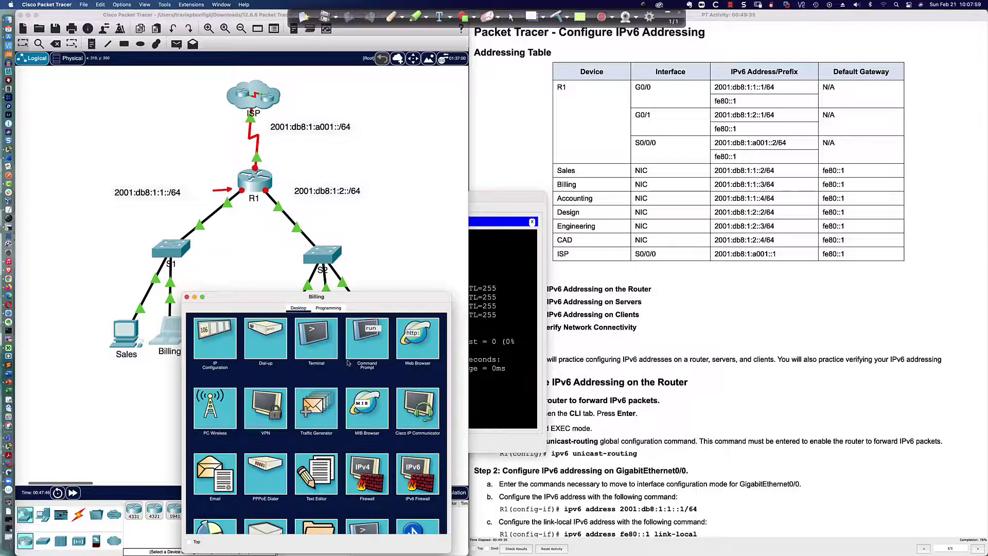
{"action": "left_click", "coordinate": [309, 373]}
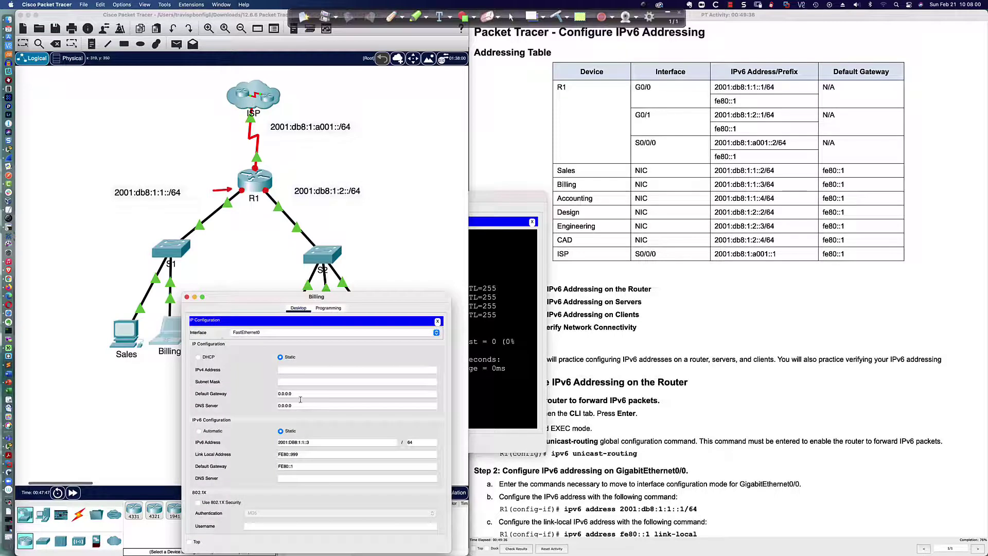
{"action": "left_click", "coordinate": [305, 454]}
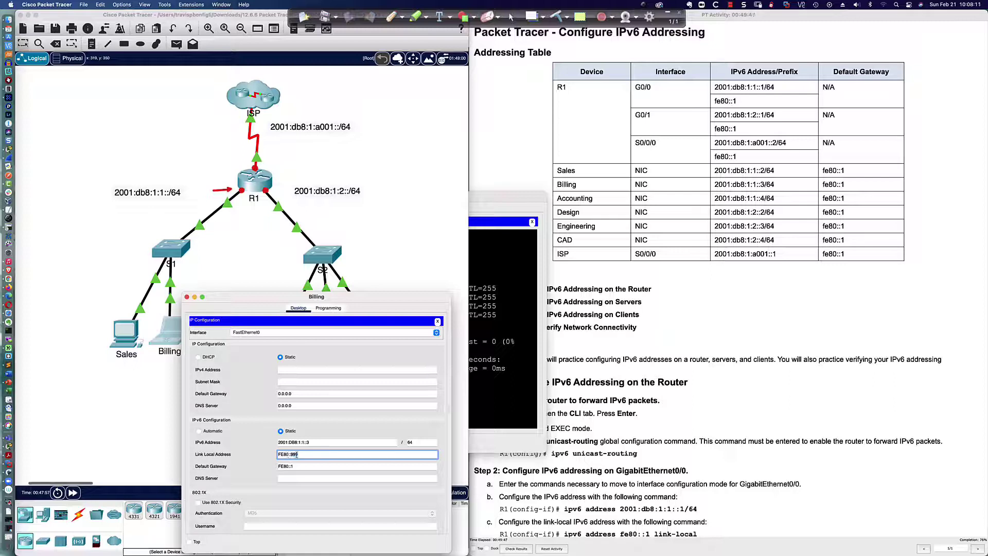
{"action": "left_click", "coordinate": [312, 442]}
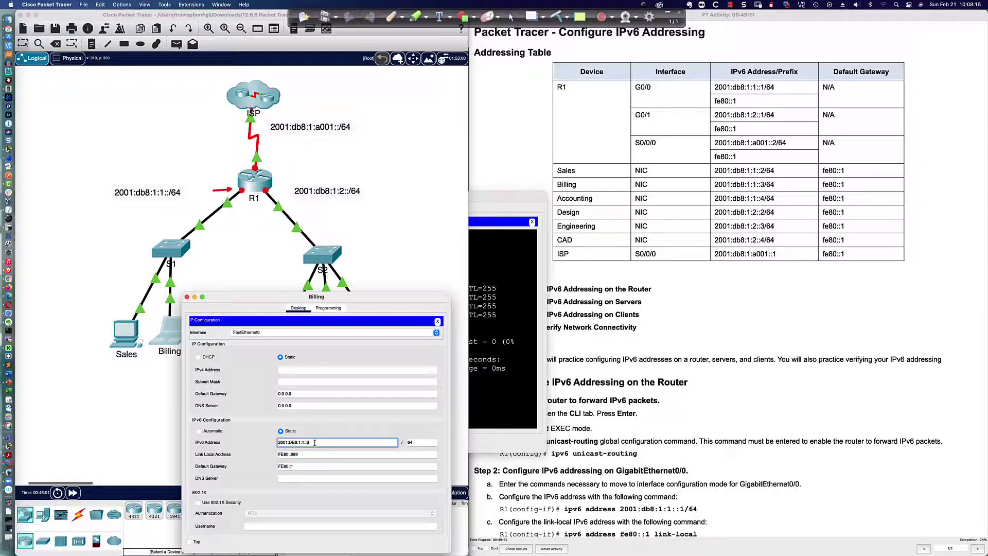
{"action": "double_click", "coordinate": [425, 443]}
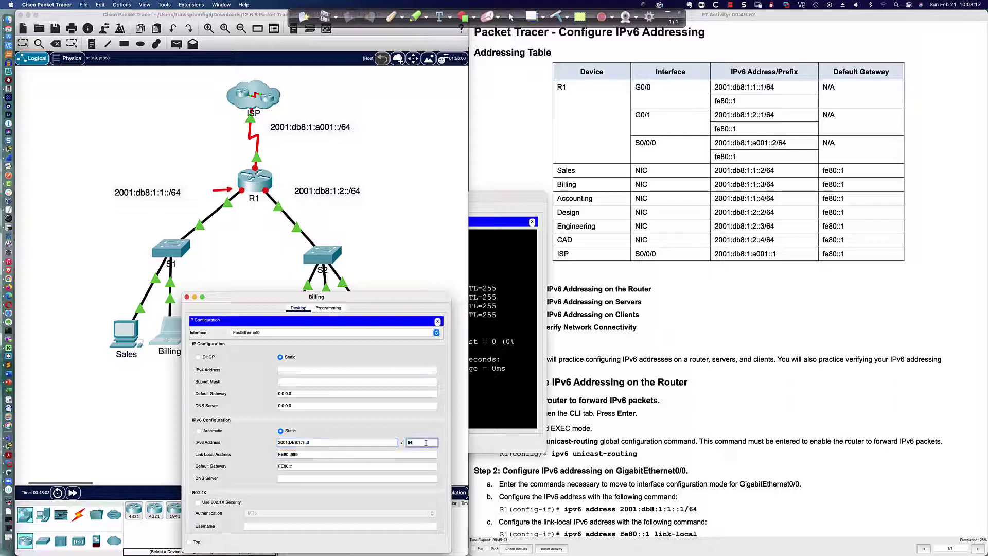
{"action": "key", "text": "BackSpace"}
{"action": "triple_click", "coordinate": [302, 466]}
{"action": "key", "text": "BackSpace"}
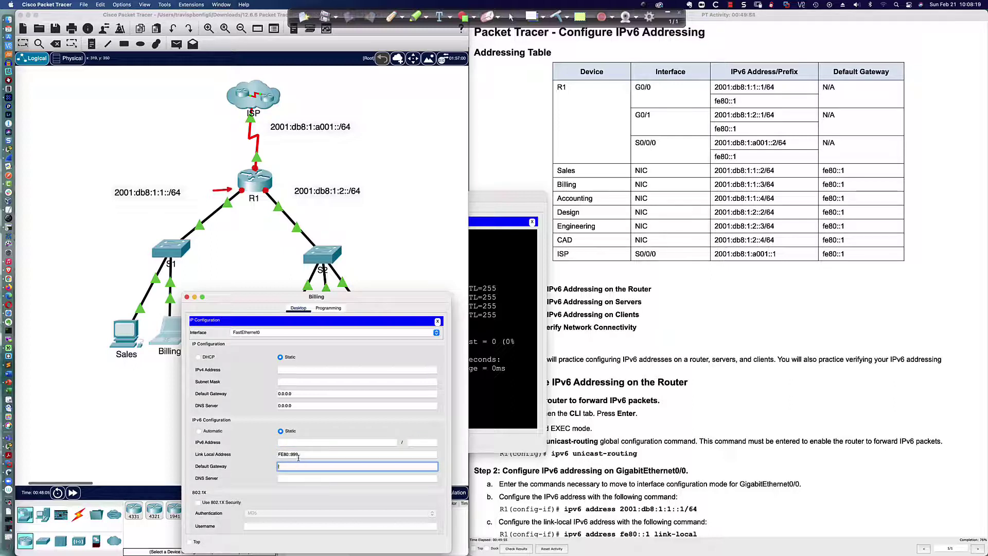
{"action": "triple_click", "coordinate": [299, 454]}
{"action": "key", "text": "BackSpace"}
{"action": "left_click", "coordinate": [208, 432]}
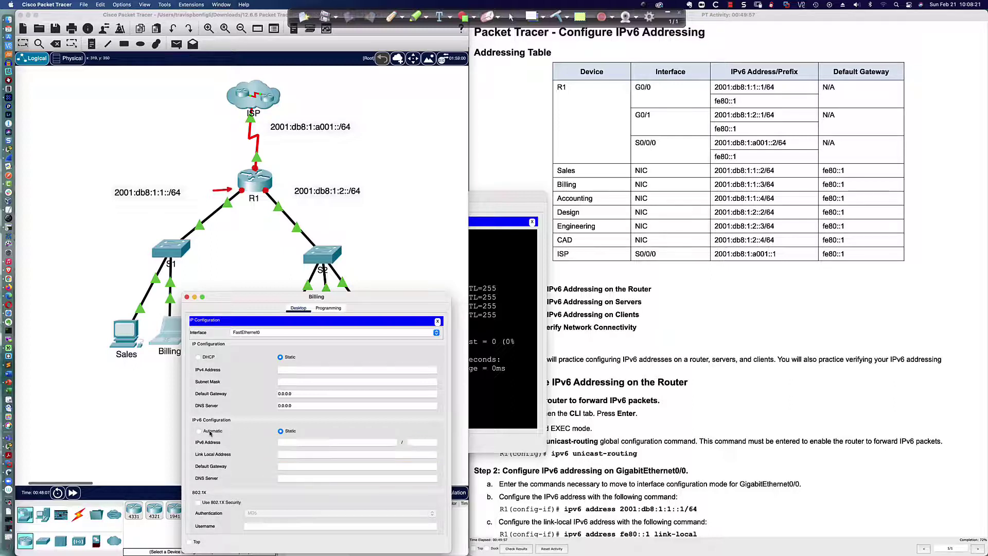
Keep Billing's IPv6 configuration static and enter the address 2001:db8:1:1::3 with prefix length 64
{"action": "left_click", "coordinate": [281, 431]}
{"action": "left_click", "coordinate": [287, 443]}
{"action": "type", "text": "2001:db8"}
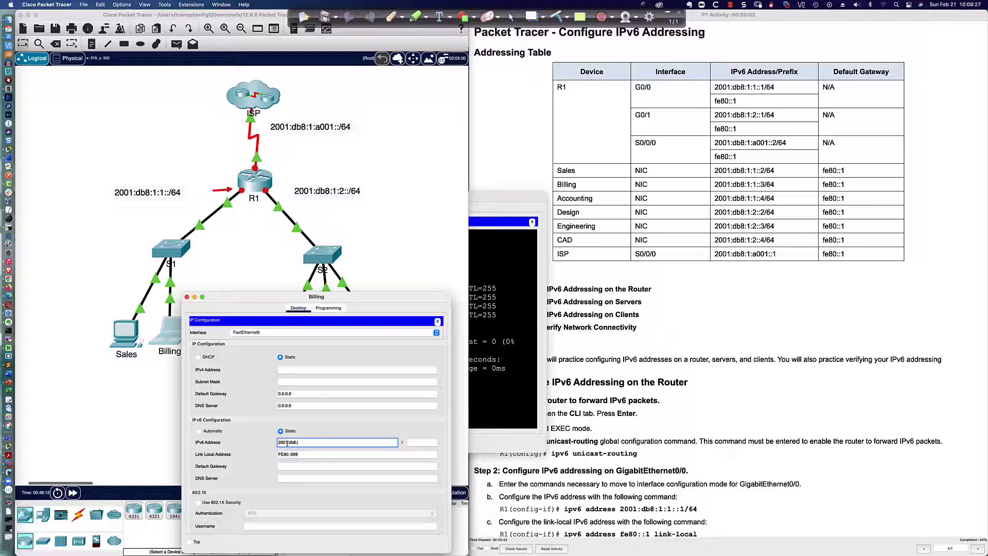
{"action": "type", "text": ":1:1::3"}
{"action": "key", "text": "Tab"}
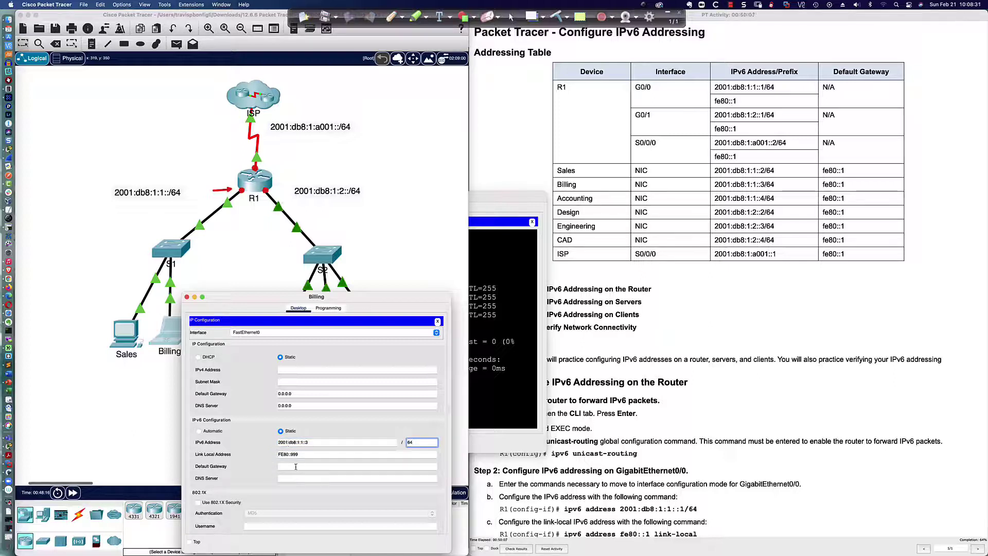
Try to enter fe80::1 as the Billing client's IPv6 default gateway, dismissing each error dialog
{"action": "left_click", "coordinate": [298, 466]}
{"action": "type", "text": "fe80"}
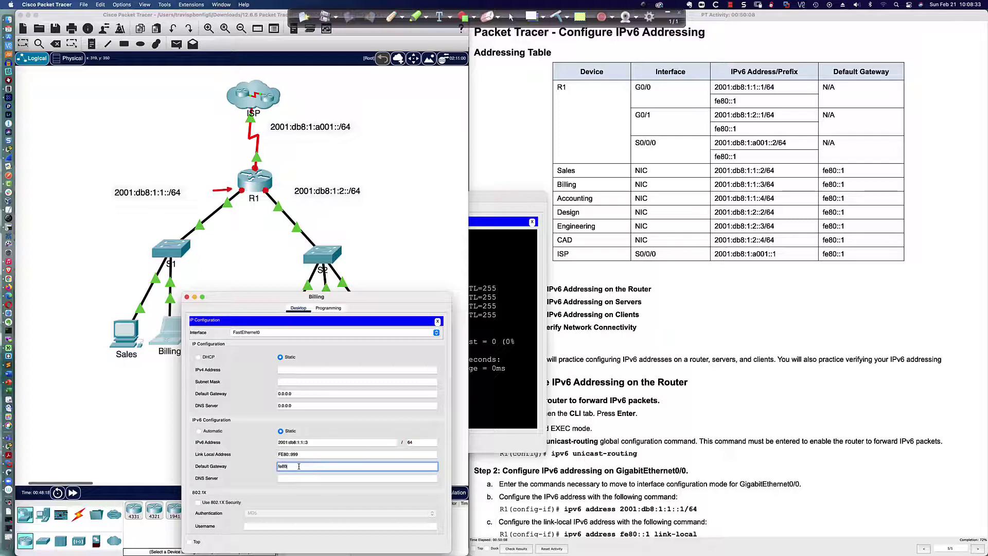
{"action": "type", "text": "::"}
{"action": "key", "text": "Return"}
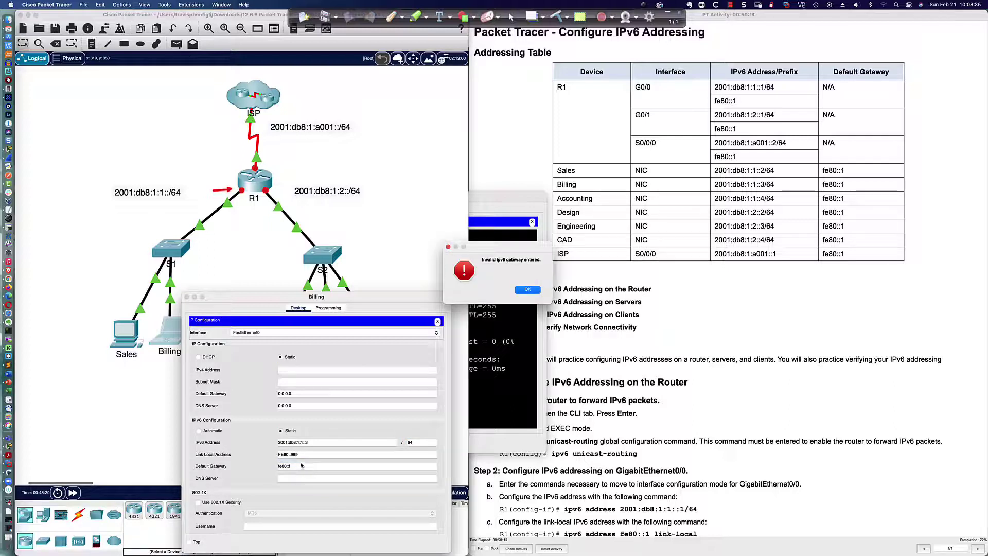
{"action": "key", "text": "Return"}
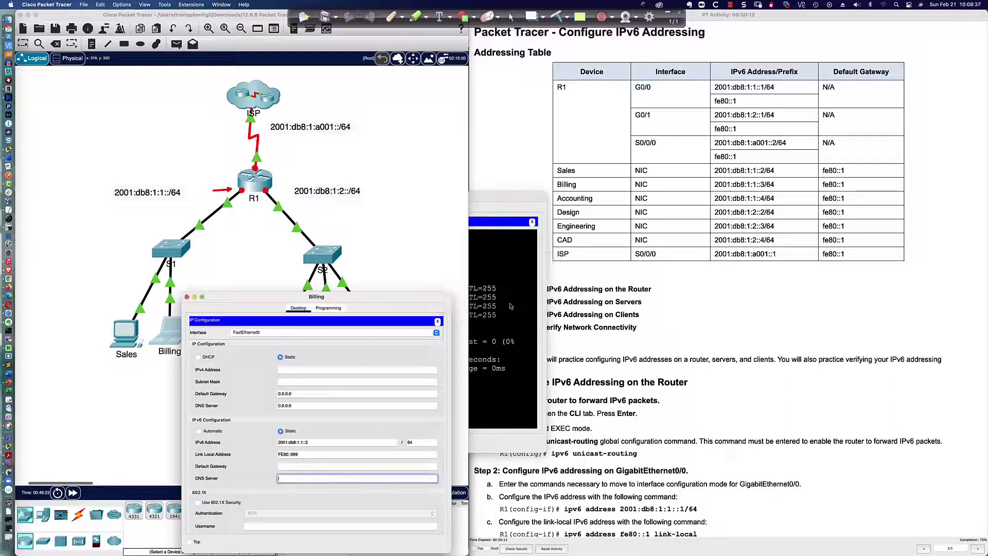
{"action": "left_click", "coordinate": [307, 466]}
{"action": "type", "text": "fe80"}
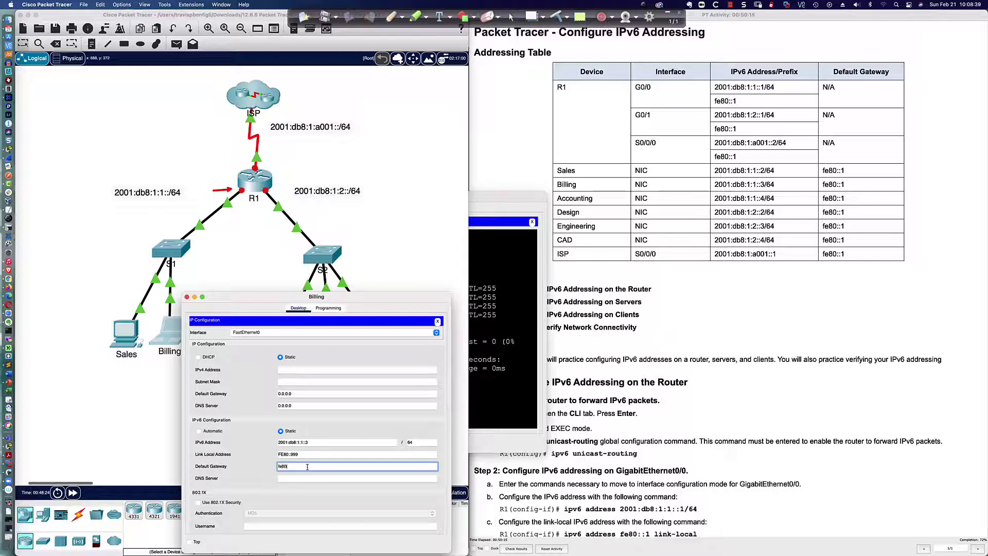
{"action": "type", "text": "::1"}
{"action": "key", "text": "Return"}
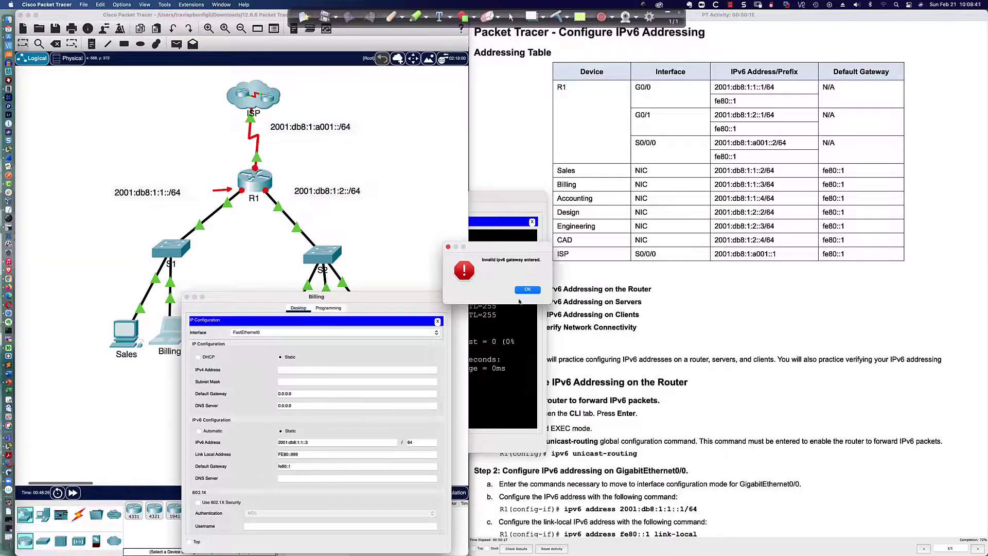
{"action": "key", "text": "Return"}
Set the Billing client's IPv6 default gateway to fe80::1 and close its window
{"action": "left_click", "coordinate": [314, 466]}
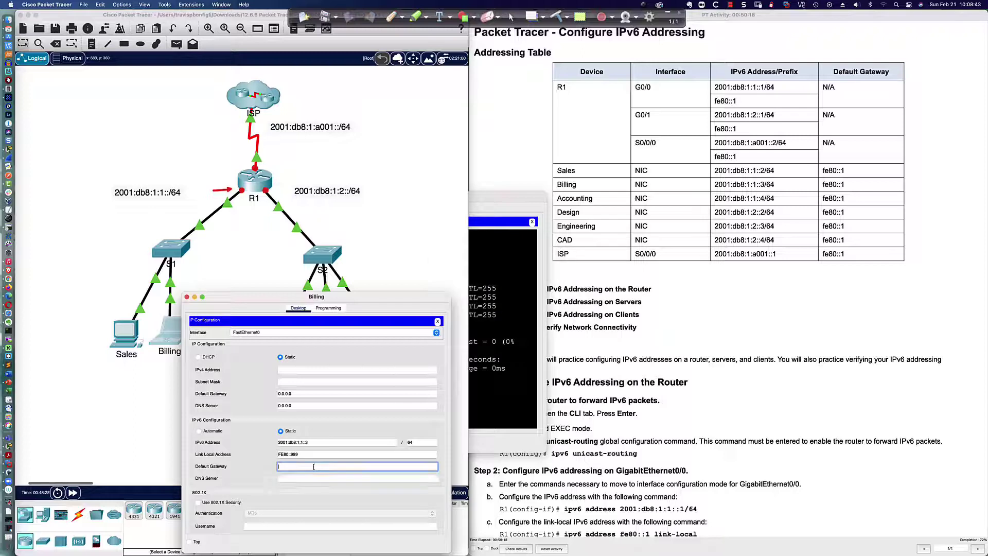
{"action": "type", "text": "fe80::1"}
{"action": "left_click", "coordinate": [307, 479]}
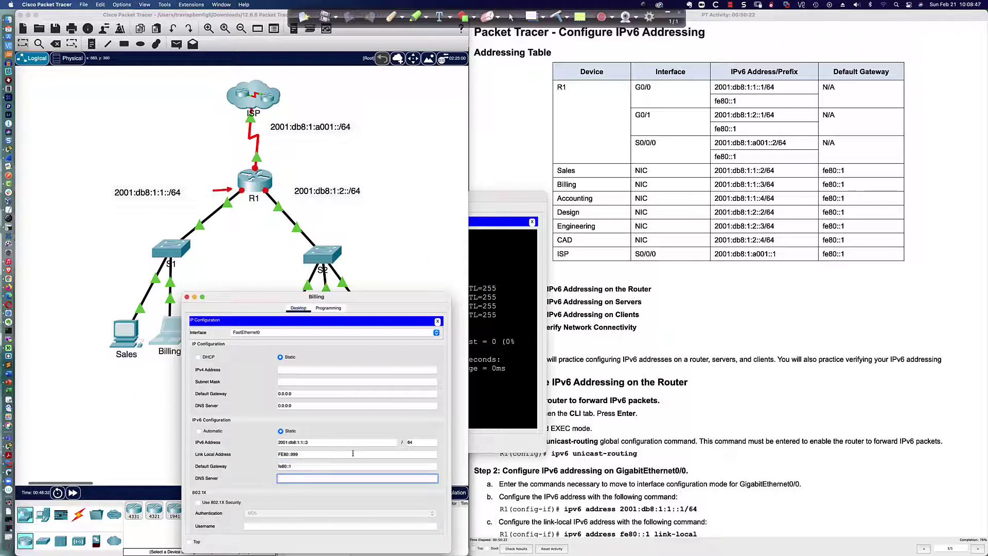
{"action": "left_click", "coordinate": [187, 296]}
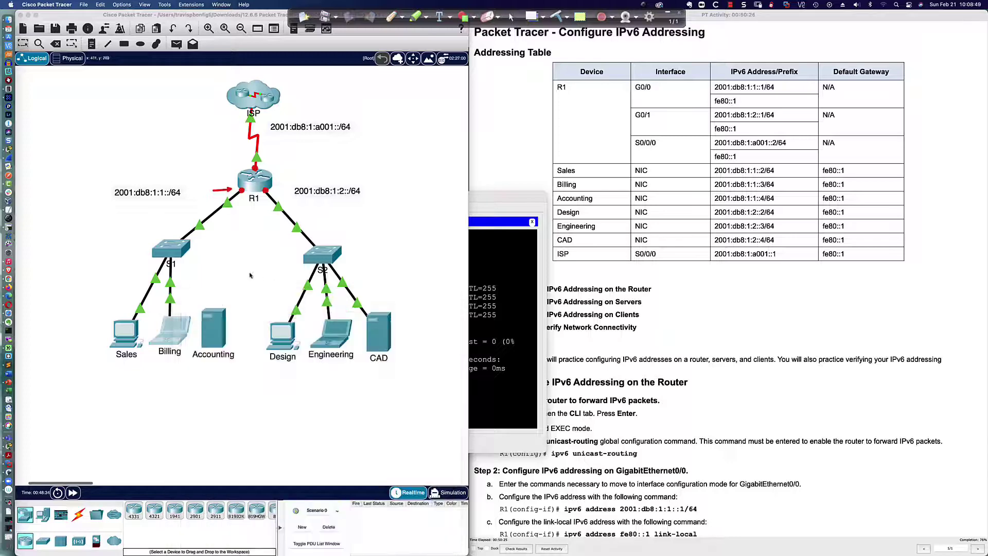
Check the Accounting server's IP Configuration and return to the topology
{"action": "left_click", "coordinate": [213, 329]}
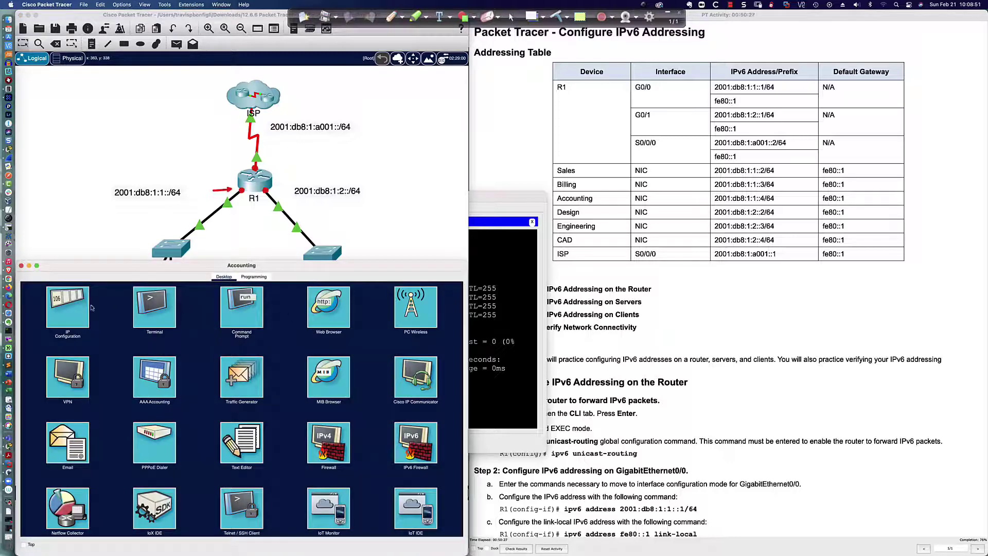
{"action": "left_click", "coordinate": [71, 308]}
{"action": "left_click", "coordinate": [392, 248]}
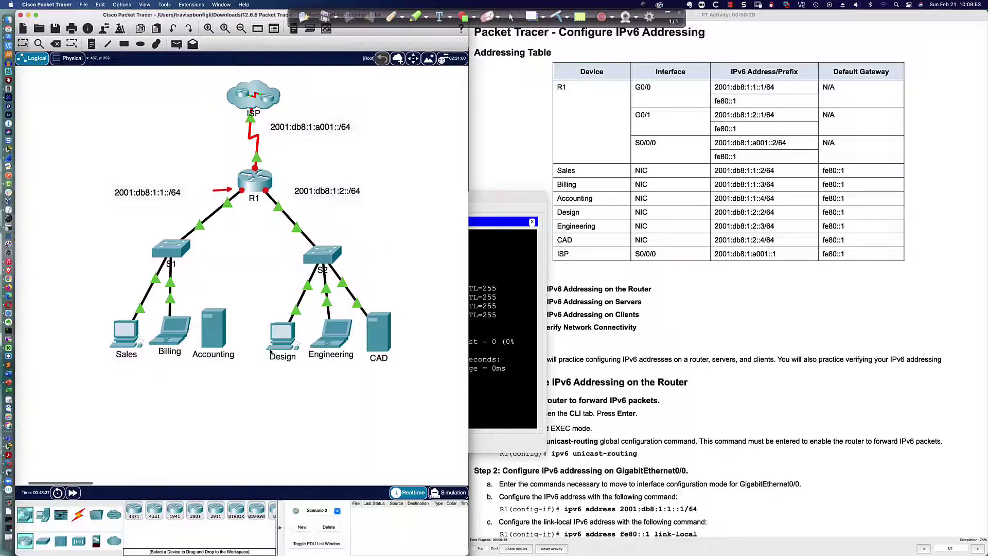
Set the Design client's IPv6 configuration to static with address 2001:db8:1:2::2 and prefix length 64
{"action": "left_click", "coordinate": [284, 338]}
{"action": "left_click_drag", "start_coordinate": [412, 151], "coordinate": [310, 217]}
{"action": "left_click", "coordinate": [298, 260]}
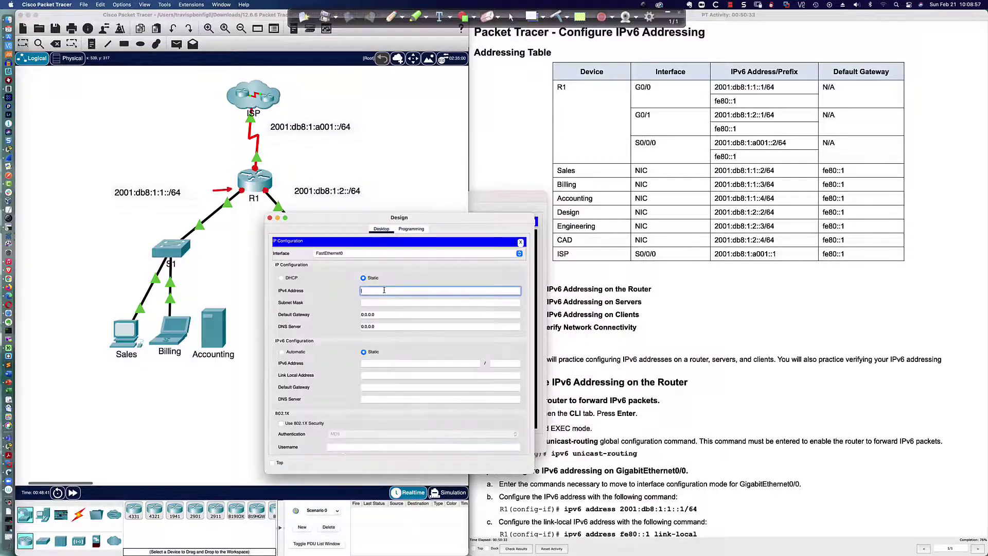
{"action": "left_click", "coordinate": [311, 354]}
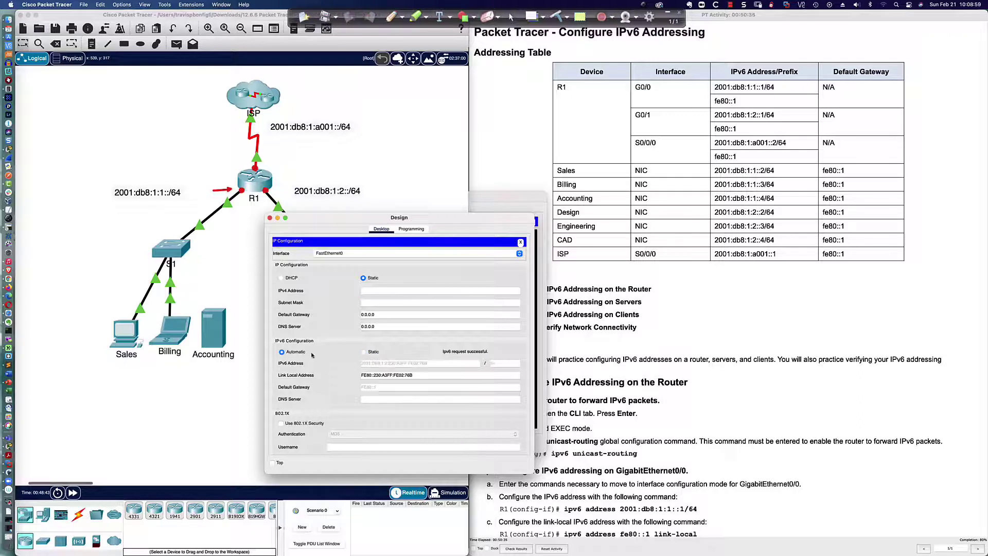
{"action": "left_click", "coordinate": [363, 353]}
{"action": "left_click", "coordinate": [378, 363]}
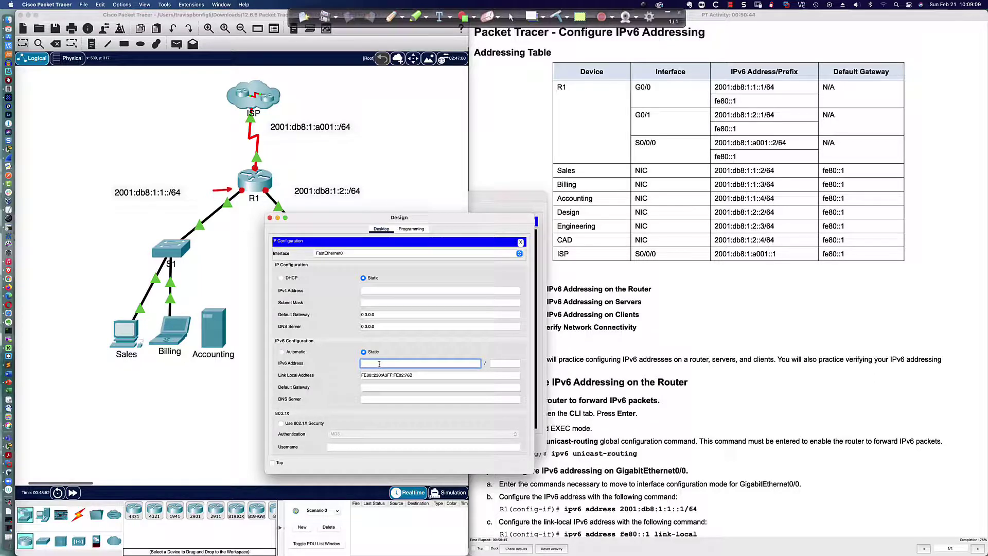
{"action": "type", "text": "001:db8"}
{"action": "type", "text": ":1:2::2"}
{"action": "key", "text": "Tab"}
{"action": "type", "text": "64"}
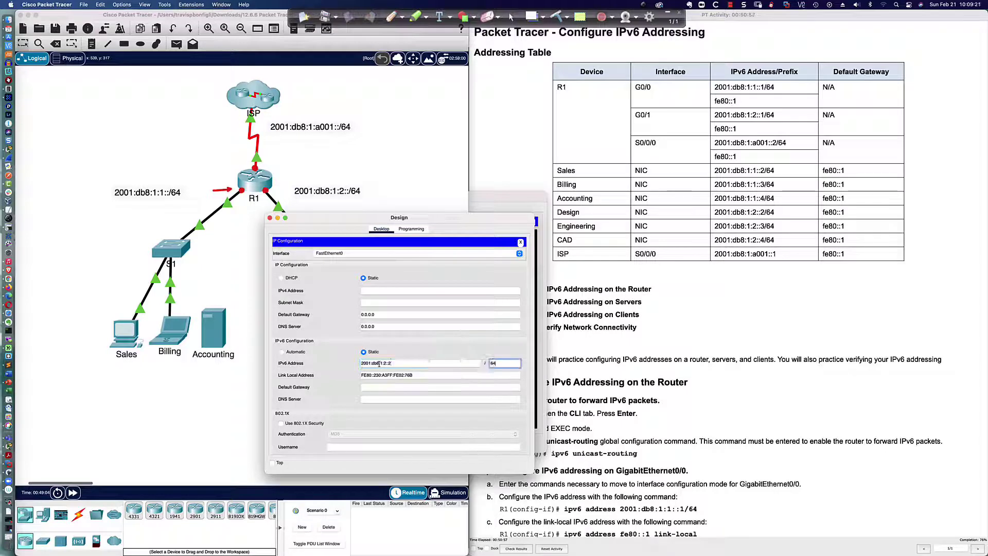
Set the Design client's IPv6 default gateway to fe80::1 and close its IP Configuration
{"action": "key", "text": "Tab"}
{"action": "key", "text": "Tab"}
{"action": "type", "text": "fe80::1"}
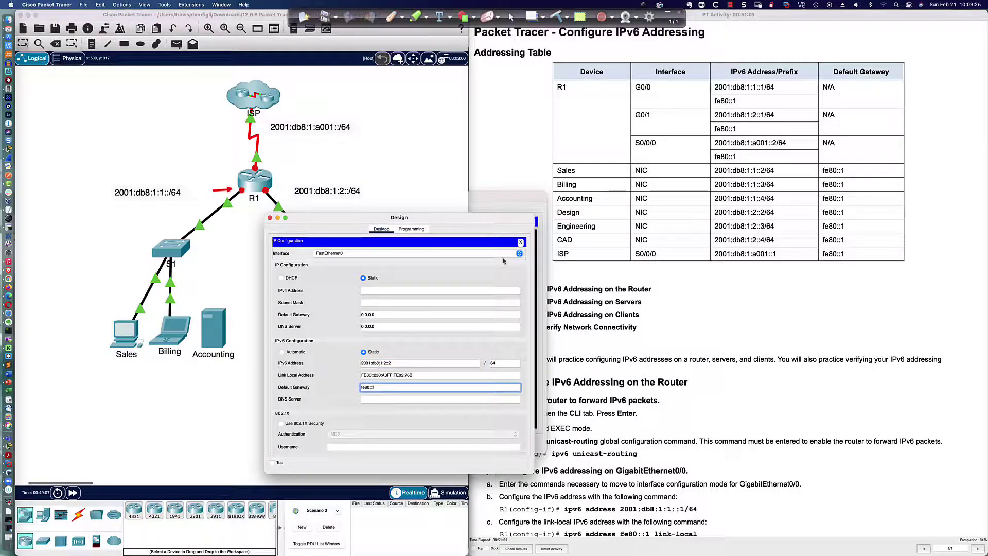
{"action": "left_click", "coordinate": [520, 242]}
Ping the gateway fe80::1 from the Design client's Command Prompt and return to the topology
{"action": "left_click", "coordinate": [458, 266]}
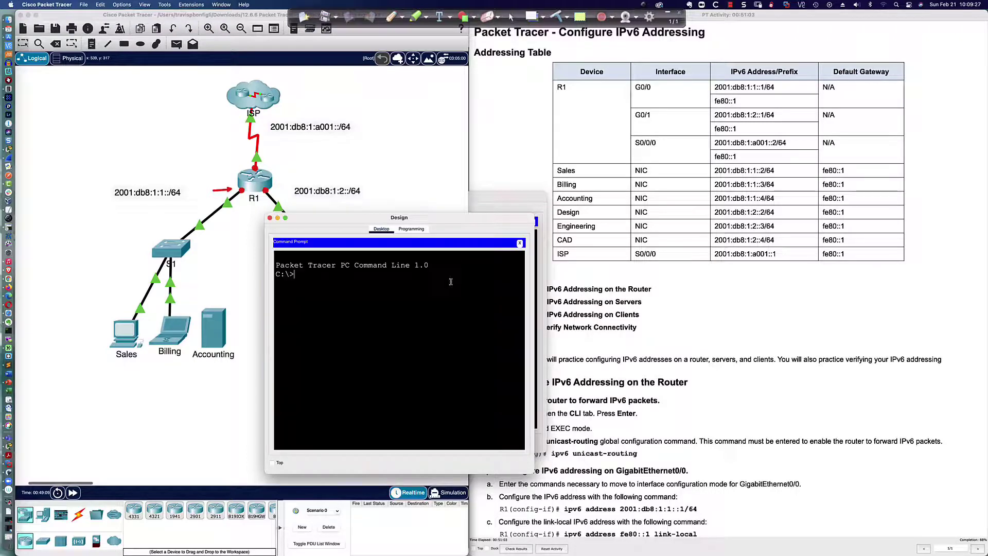
{"action": "type", "text": "ping fe80::1"}
{"action": "key", "text": "Return"}
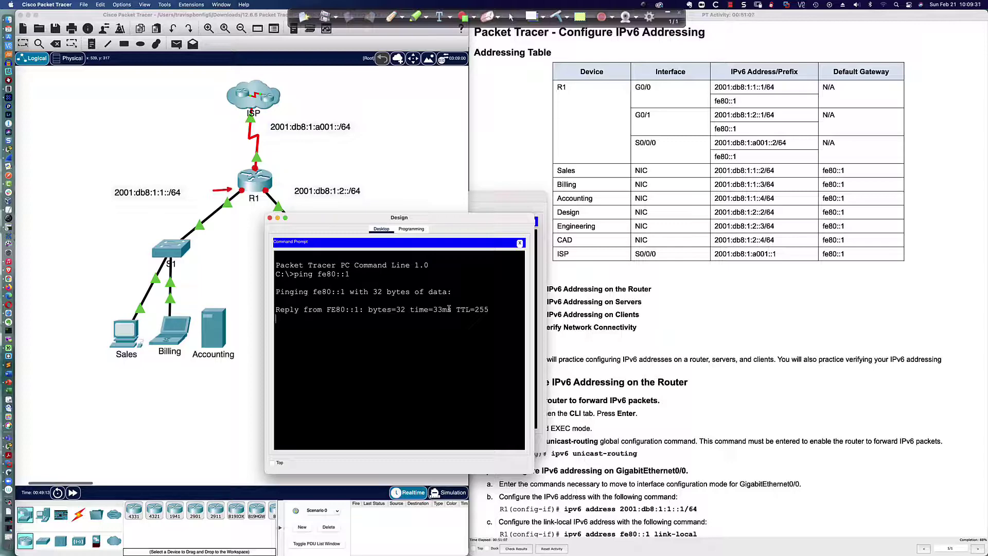
{"action": "left_click", "coordinate": [395, 205]}
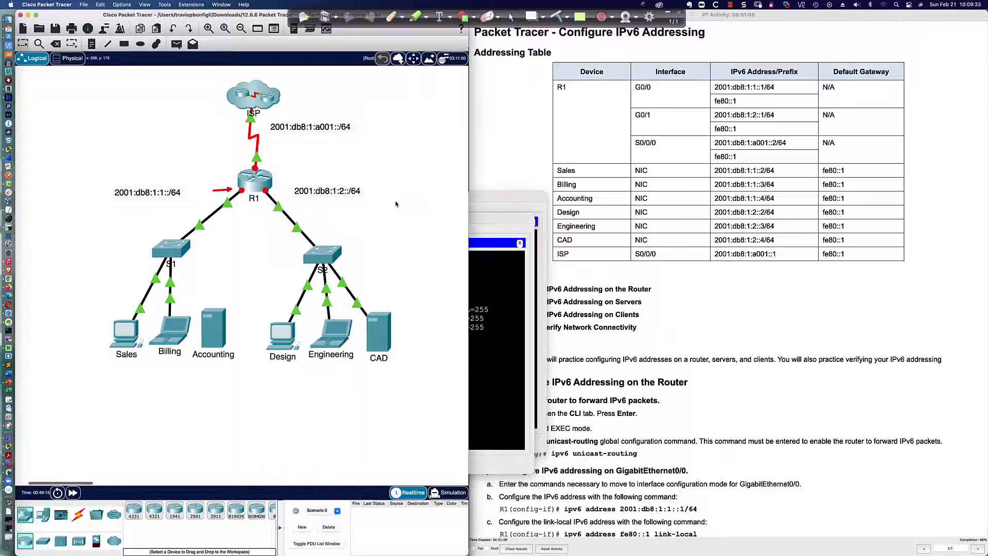
Set the Engineering client's IPv6 configuration to static with address 2001:db8:1:2::3 and prefix length 64
{"action": "left_click", "coordinate": [332, 344]}
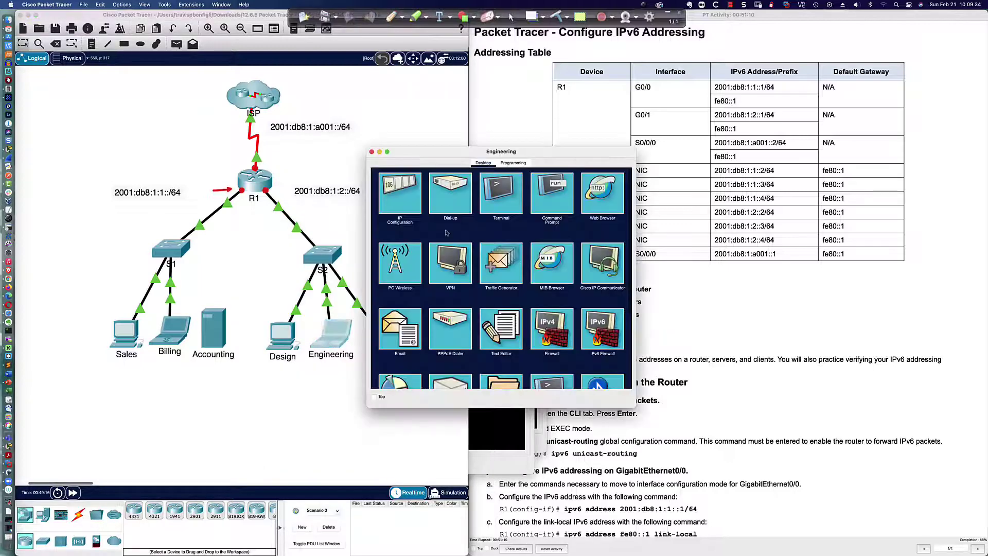
{"action": "left_click", "coordinate": [400, 196]}
{"action": "left_click_drag", "start_coordinate": [460, 154], "coordinate": [330, 226]}
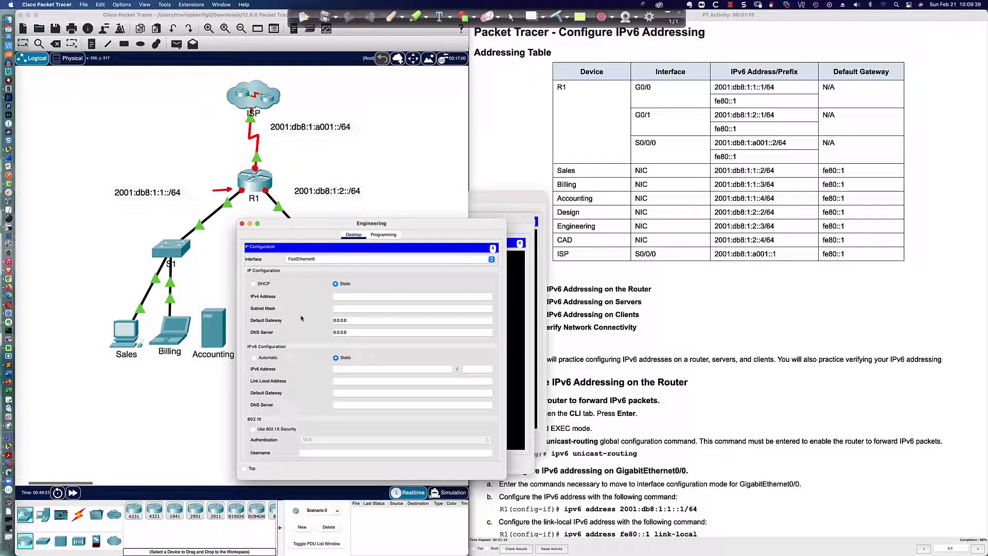
{"action": "left_click", "coordinate": [341, 360]}
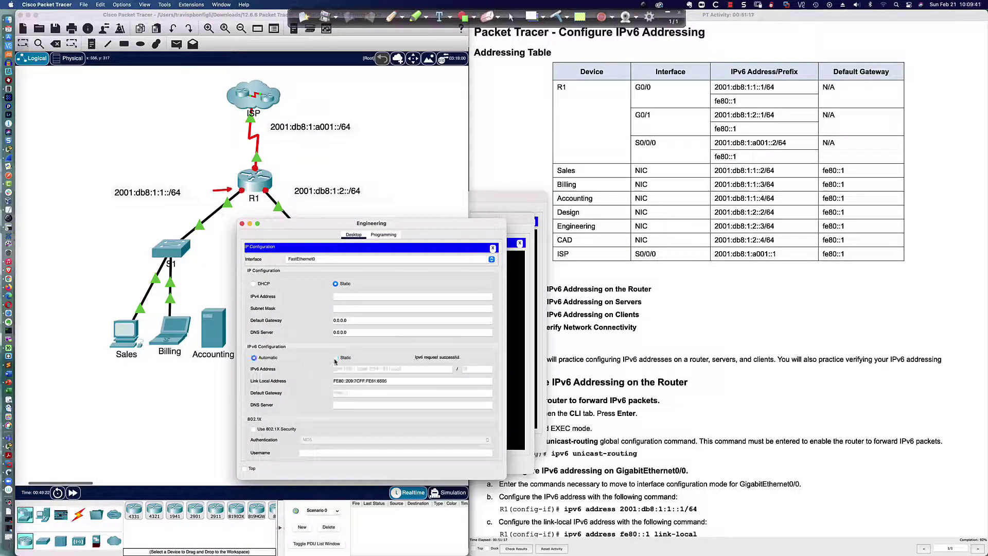
{"action": "left_click", "coordinate": [341, 370]}
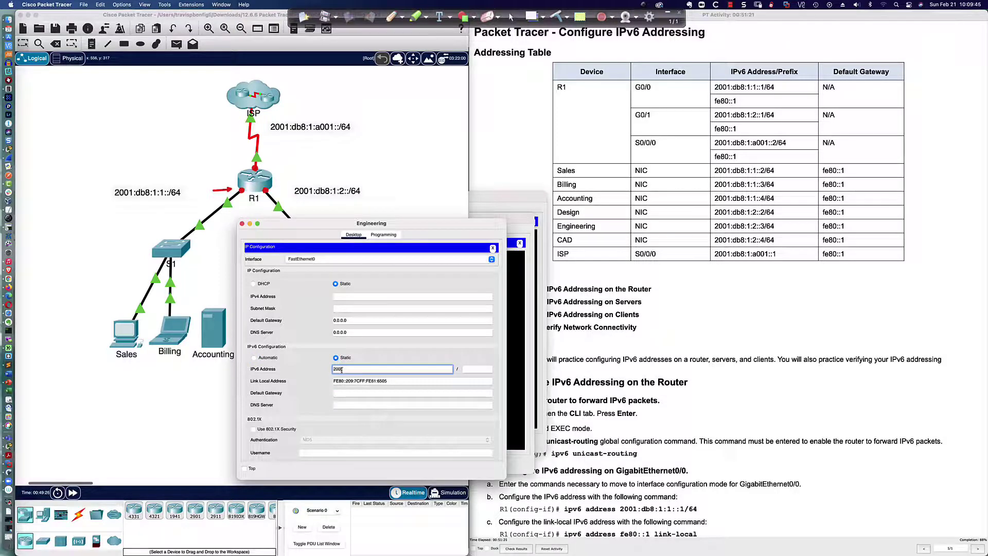
{"action": "type", "text": "2001:db8:1:2::3"}
{"action": "key", "text": "Tab"}
{"action": "type", "text": "64"}
Set the Engineering client's IPv6 default gateway to fe80::1 and close its IP Configuration
{"action": "key", "text": "Tab"}
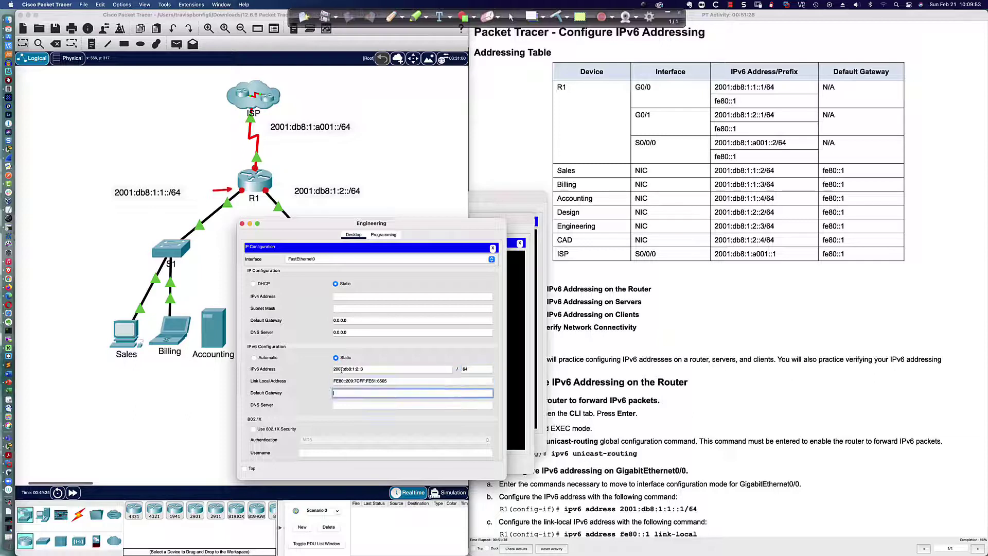
{"action": "type", "text": "fe80::1"}
{"action": "key", "text": "Tab"}
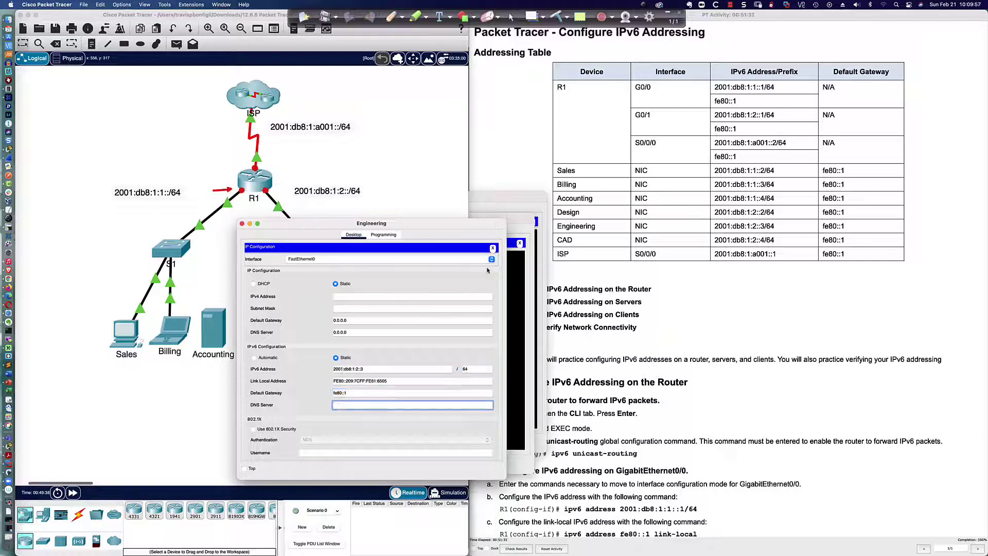
{"action": "left_click", "coordinate": [492, 248]}
Ping the gateway fe80::1 from the Engineering client's Command Prompt
{"action": "left_click", "coordinate": [463, 297]}
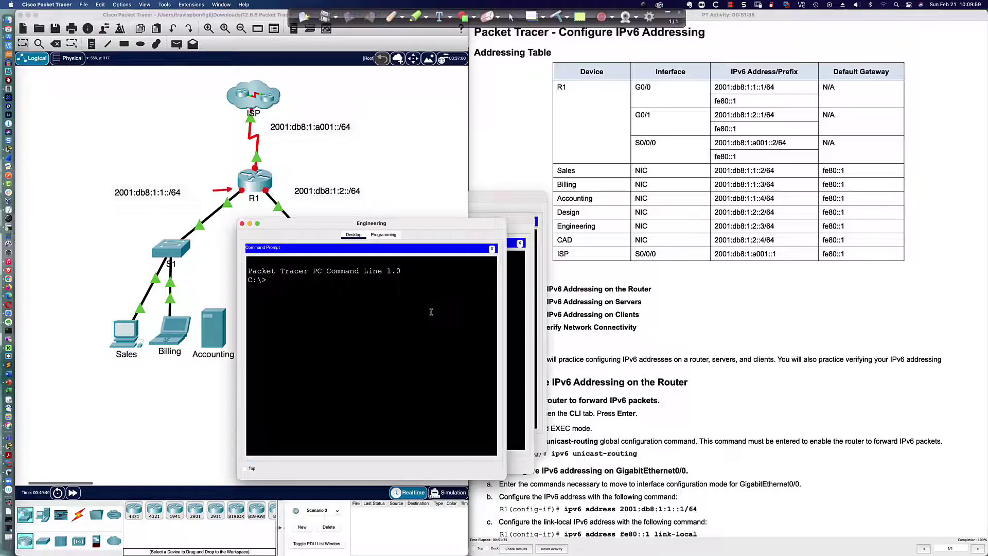
{"action": "type", "text": "ping fe80::1"}
{"action": "key", "text": "Return"}
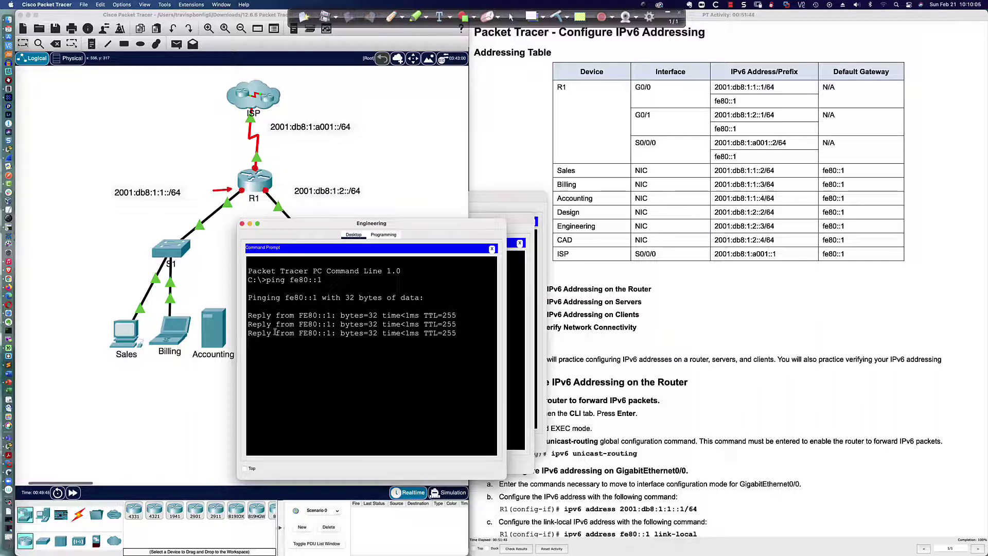
Check the Billing client's link-local address and ping fe80::999 from the Engineering client's Command Prompt
{"action": "left_click", "coordinate": [165, 341]}
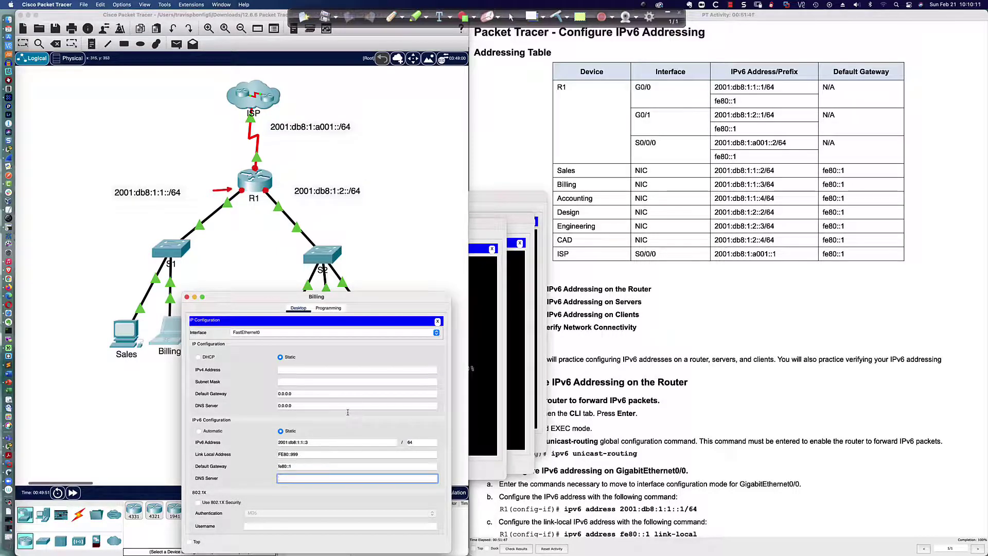
{"action": "left_click", "coordinate": [375, 269]}
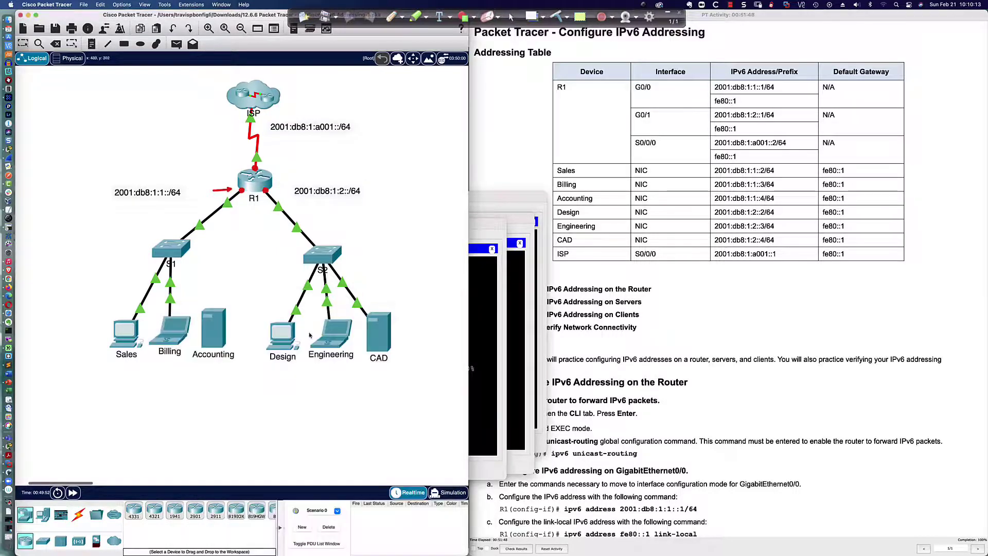
{"action": "left_click", "coordinate": [335, 339]}
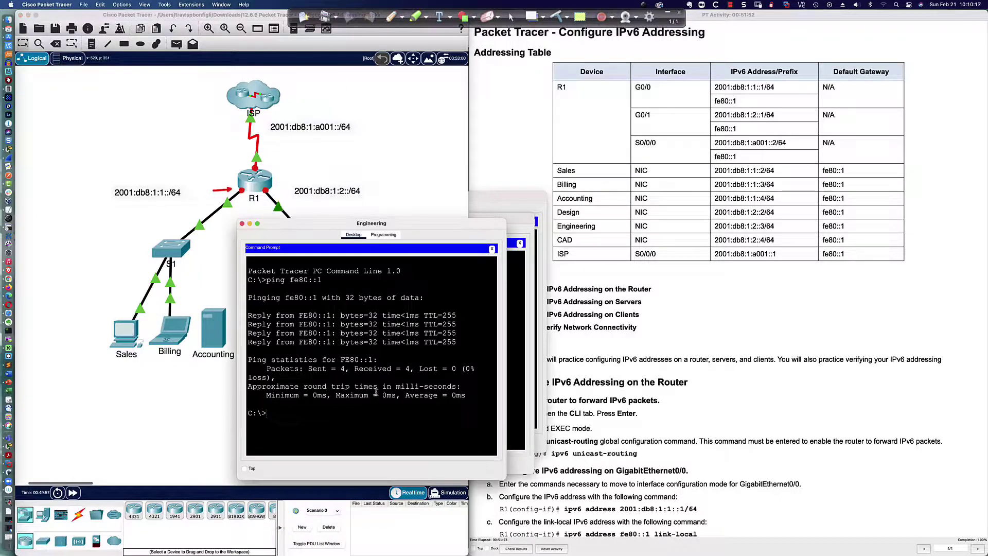
{"action": "type", "text": "ping fe80::999"}
{"action": "key", "text": "Return"}
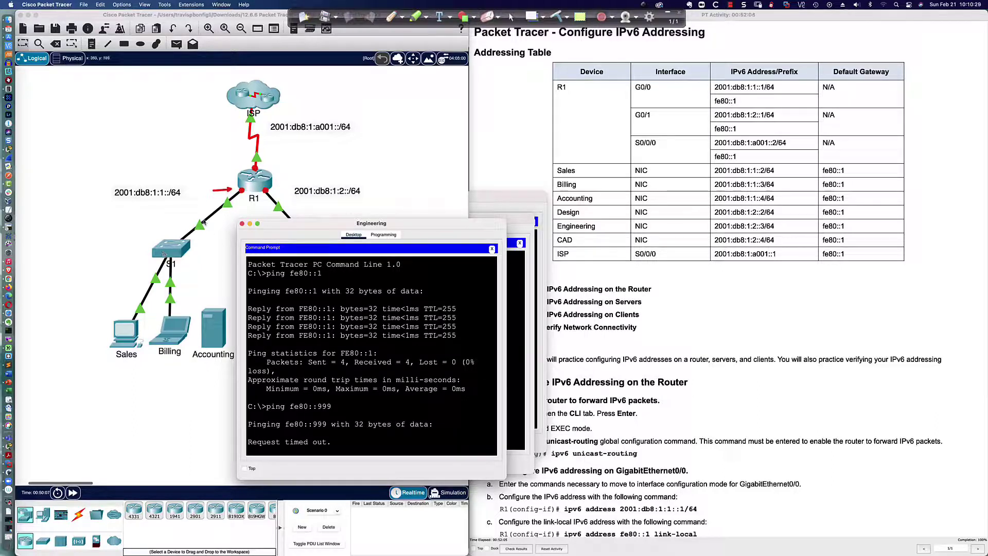
Check the CAD server's IP Configuration and read the Part 4 connectivity test instructions
{"action": "left_click", "coordinate": [646, 317]}
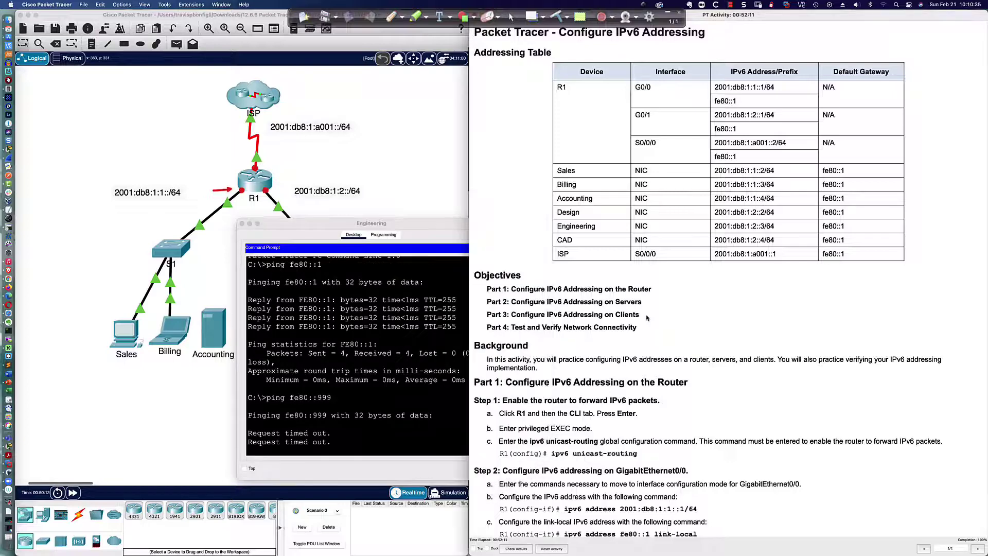
{"action": "left_click", "coordinate": [437, 189]}
{"action": "left_click", "coordinate": [388, 335]}
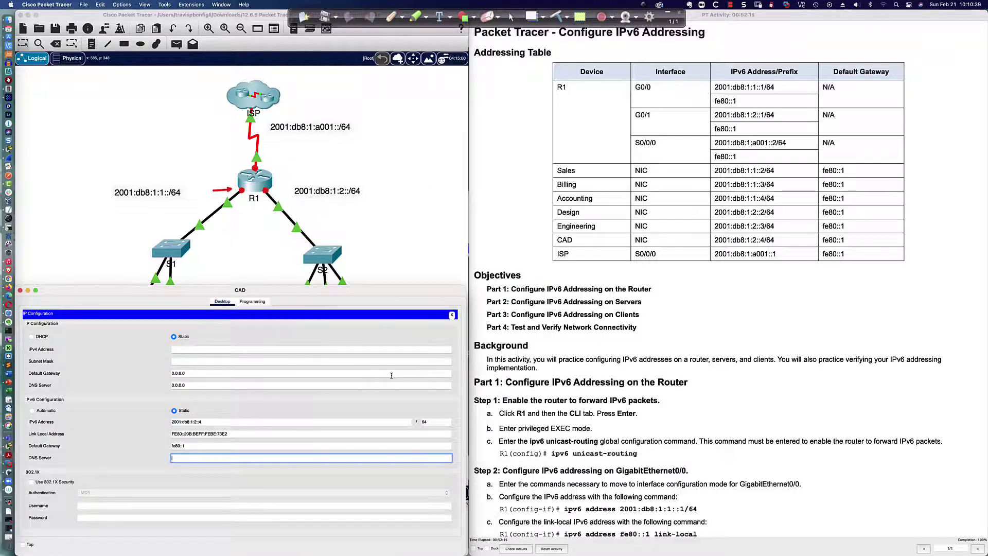
{"action": "scroll", "coordinate": [600, 337], "scroll_direction": "down", "scroll_amount": 15}
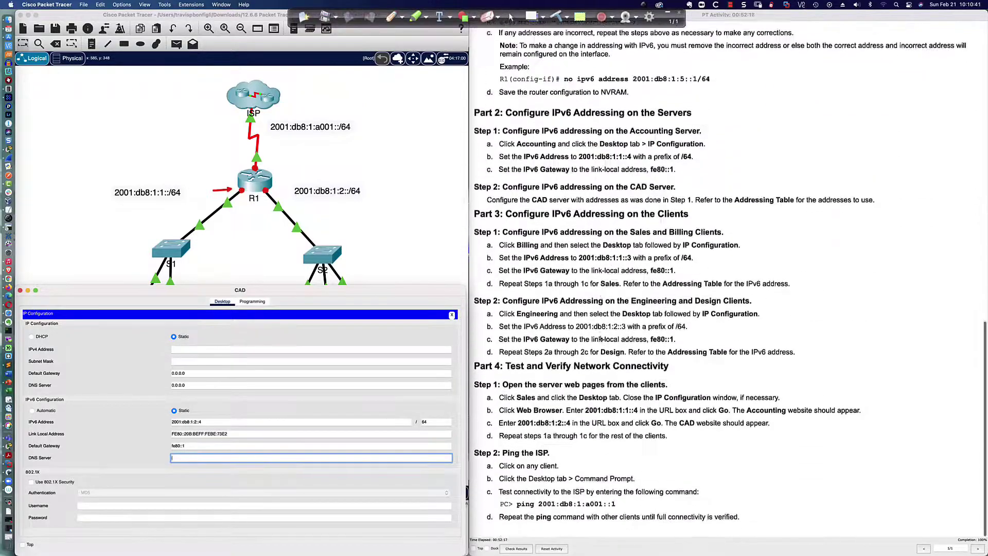
{"action": "scroll", "coordinate": [554, 432], "scroll_direction": "up", "scroll_amount": 3}
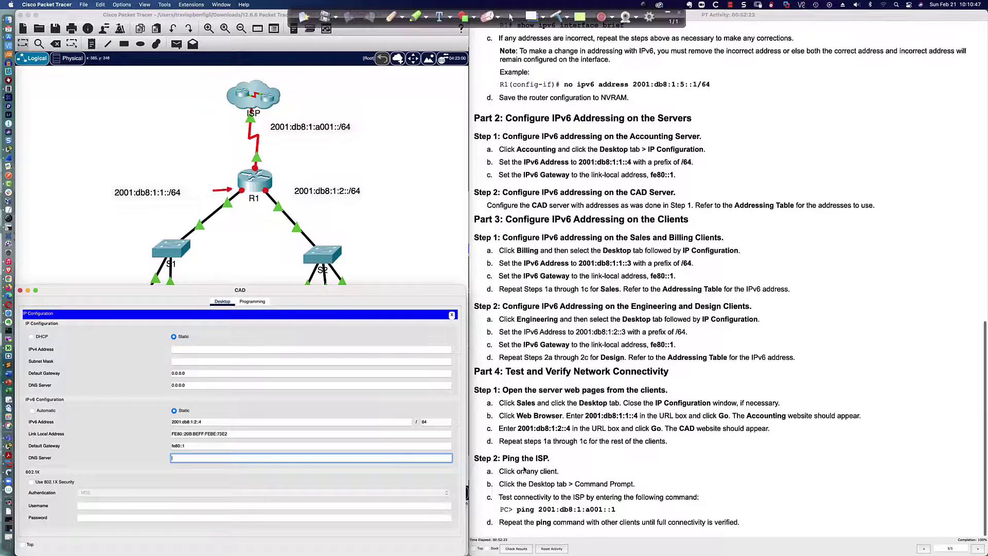
{"action": "left_click", "coordinate": [411, 278]}
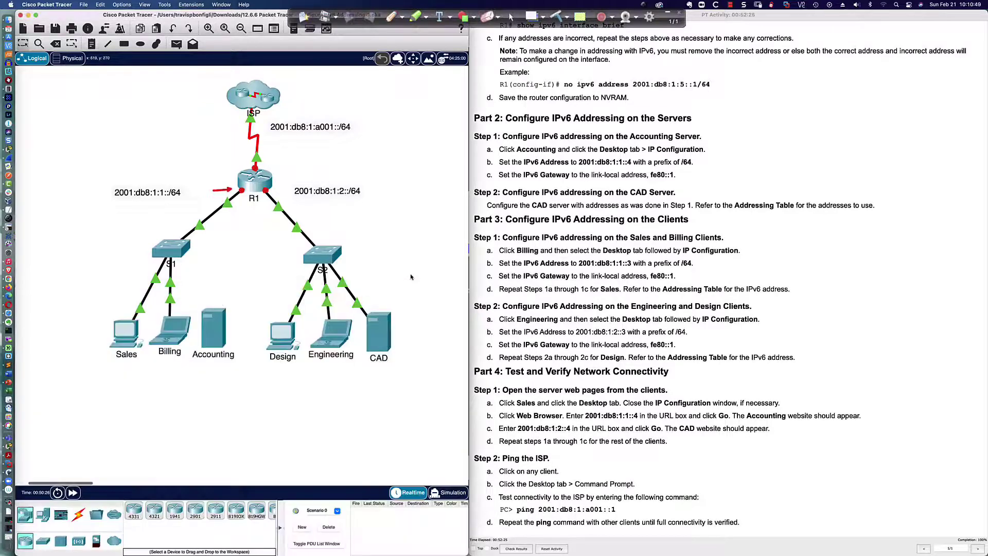
Close the Sales client's Command Prompt and open its Web Browser
{"action": "left_click", "coordinate": [126, 332]}
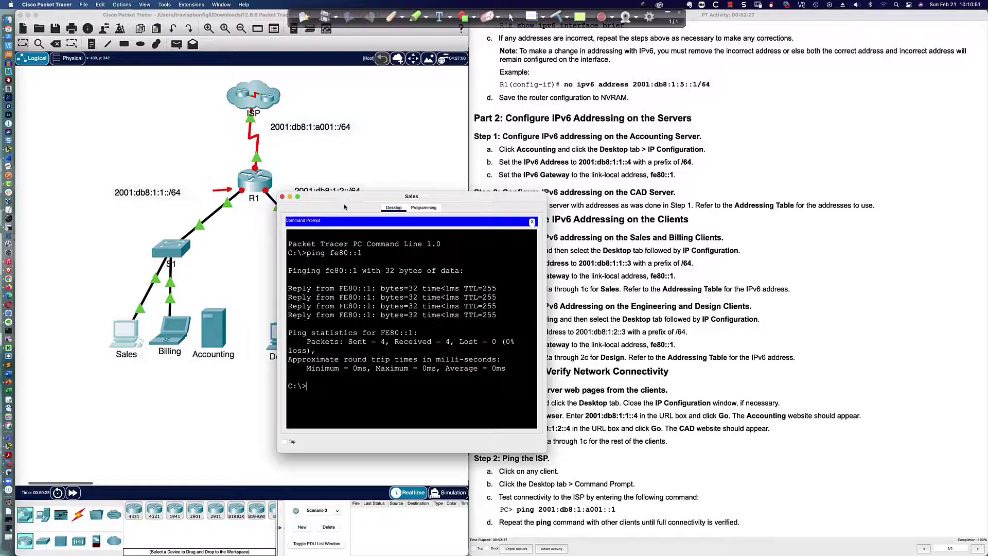
{"action": "left_click_drag", "start_coordinate": [344, 207], "coordinate": [281, 282]}
{"action": "left_click", "coordinate": [468, 296]}
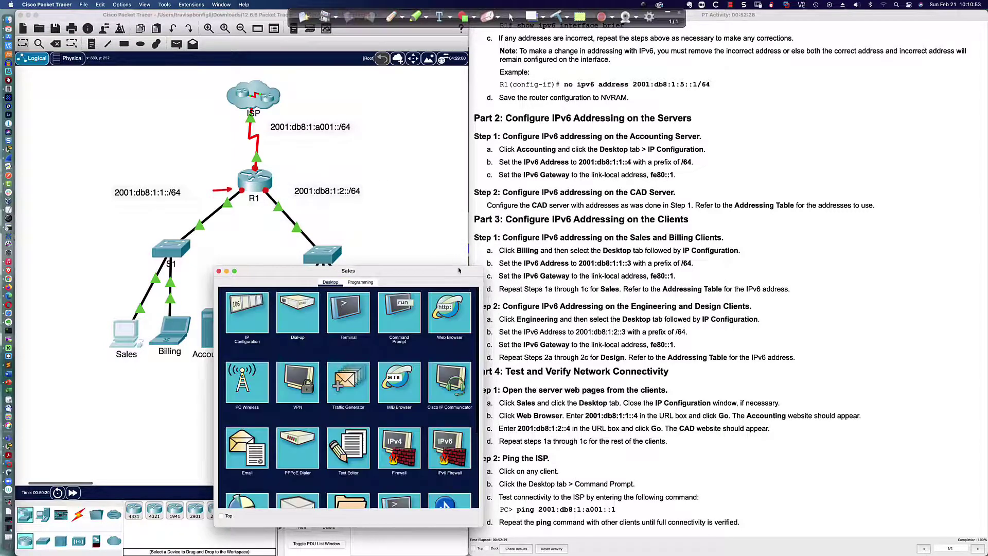
{"action": "left_click_drag", "start_coordinate": [459, 270], "coordinate": [444, 270]}
{"action": "left_click", "coordinate": [435, 312]}
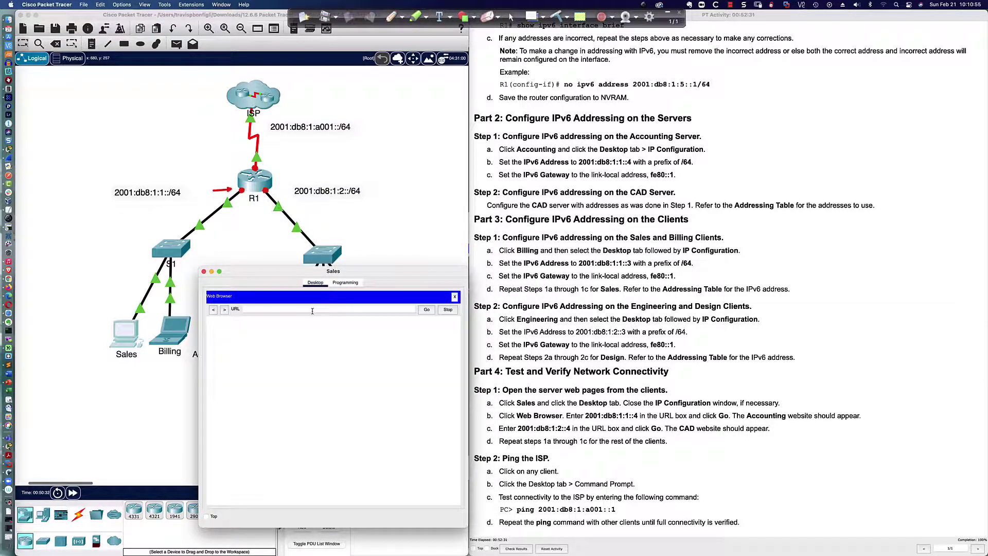
Request the Accounting server's web page at 2001:db8:1:1::4 in the Sales client's Web Browser, retrying the load several times
{"action": "left_click", "coordinate": [312, 311]}
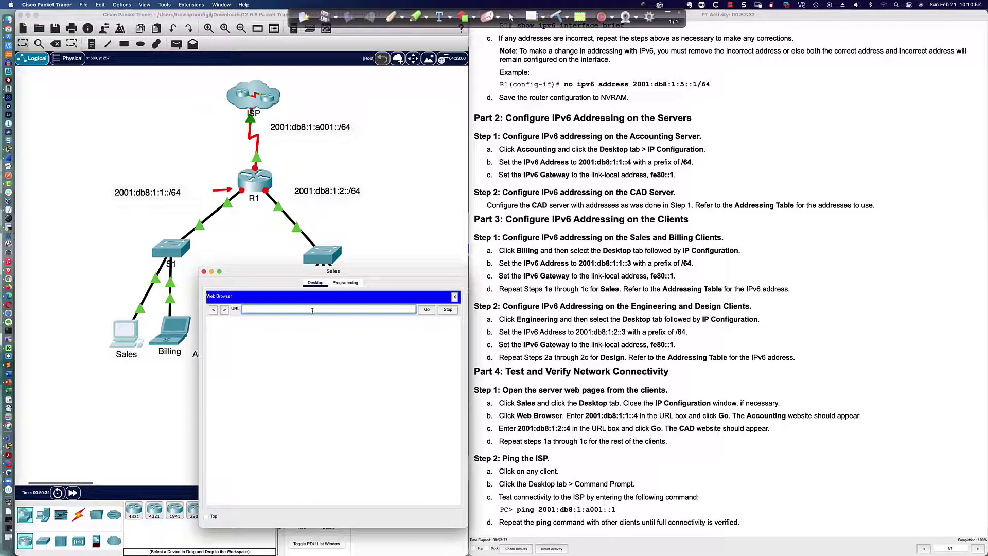
{"action": "type", "text": "2001:db8:1:1::4"}
{"action": "key", "text": "Return"}
{"action": "left_click", "coordinate": [428, 311]}
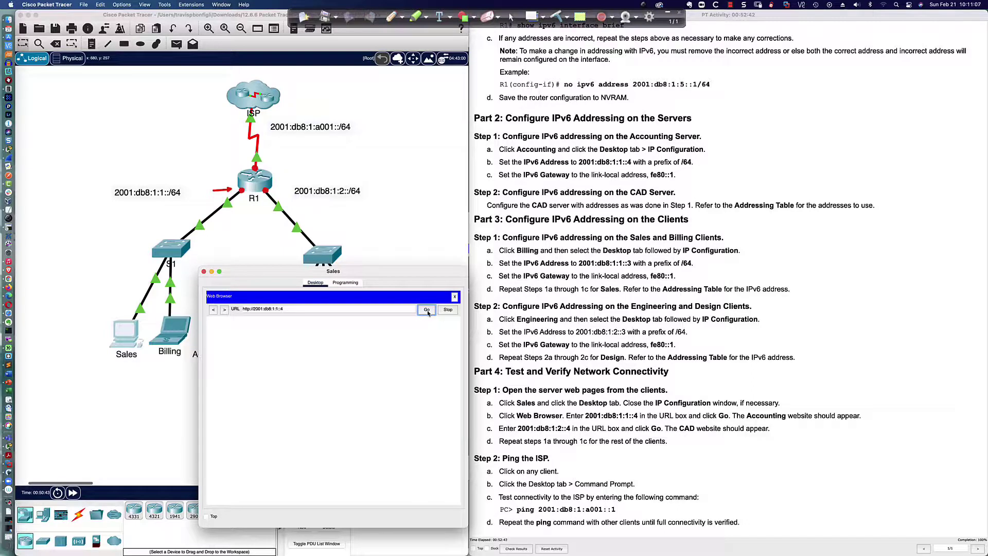
{"action": "left_click", "coordinate": [428, 312]}
{"action": "left_click", "coordinate": [427, 311]}
{"action": "left_click", "coordinate": [429, 311]}
{"action": "mouse_move", "coordinate": [275, 272]}
{"action": "left_mouse_down"}
{"action": "mouse_move", "coordinate": [403, 280]}
{"action": "mouse_move", "coordinate": [277, 273]}
{"action": "left_mouse_up"}
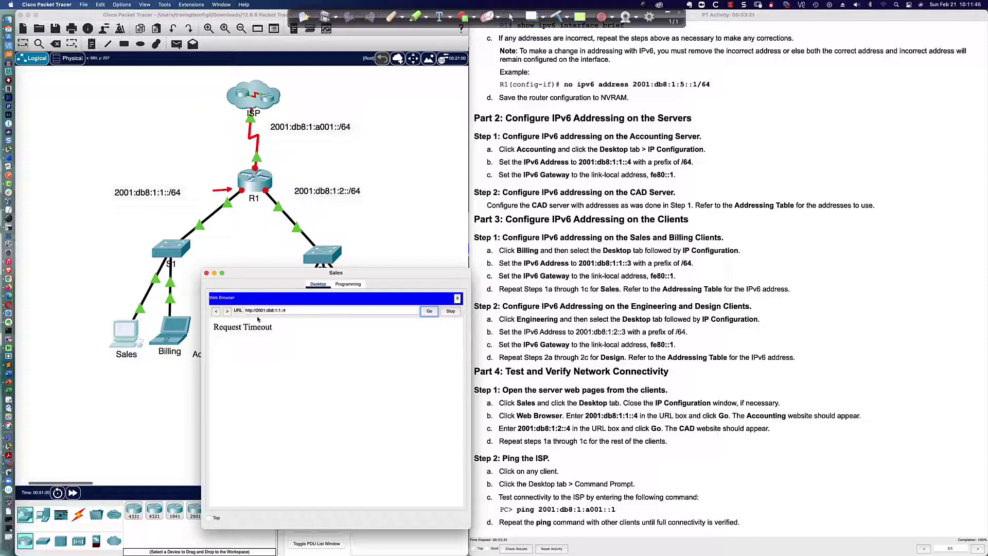
Ping 2001:db8:1:1::4 from the Sales client's Command Prompt and check the addressing table and instructions
{"action": "left_click", "coordinate": [457, 298]}
{"action": "left_click", "coordinate": [386, 310]}
{"action": "type", "text": "p"}
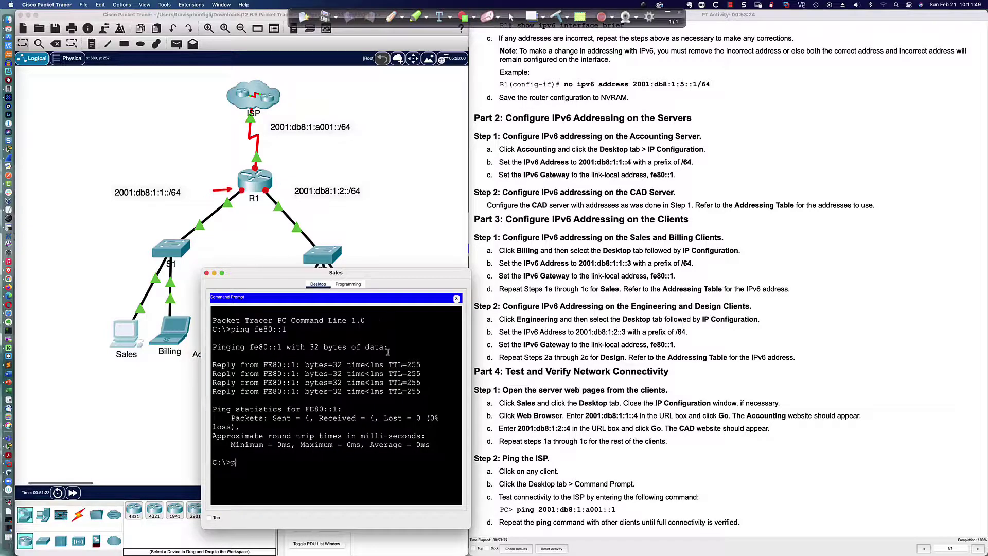
{"action": "type", "text": "ing 2001:db8:1:1::4"}
{"action": "key", "text": "Return"}
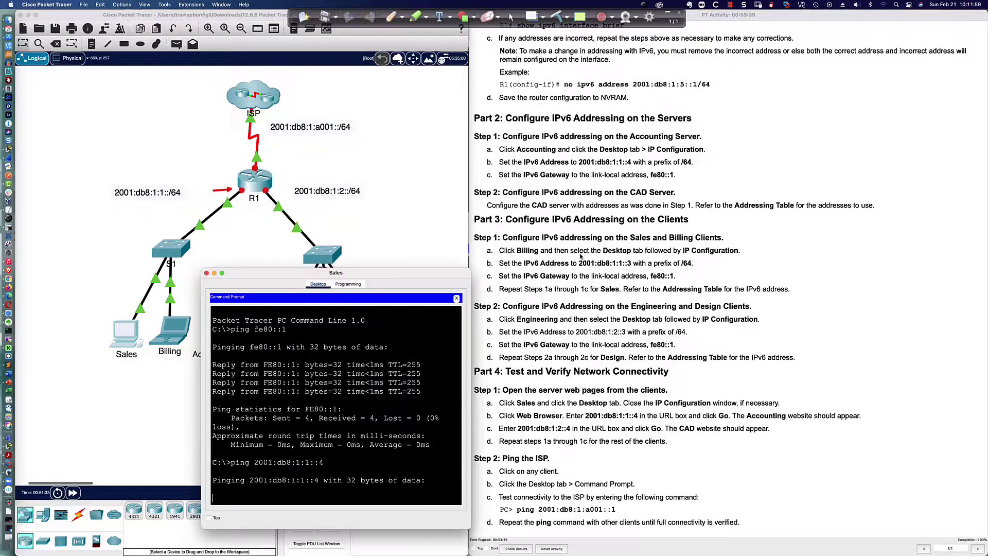
{"action": "scroll", "coordinate": [580, 256], "scroll_direction": "up", "scroll_amount": 15}
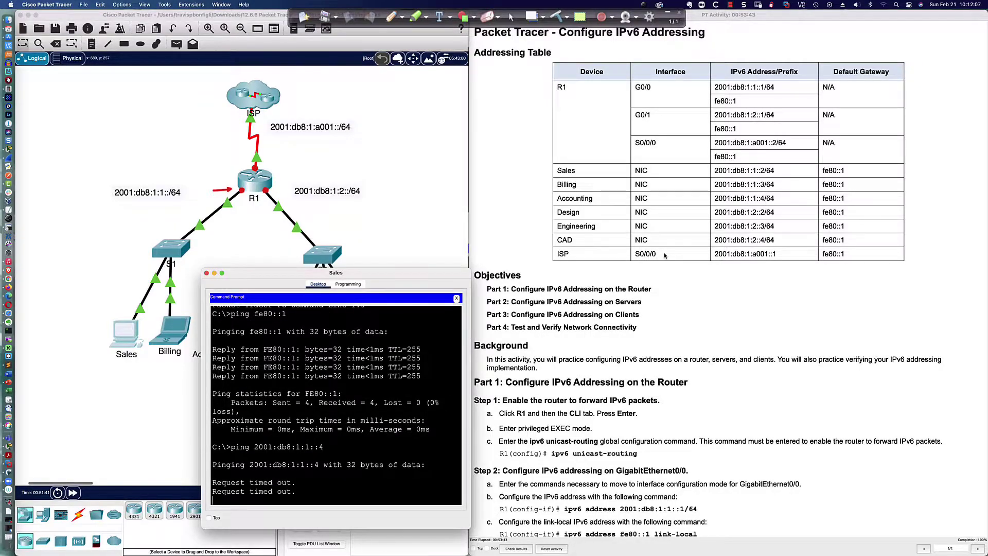
{"action": "scroll", "coordinate": [664, 256], "scroll_direction": "down", "scroll_amount": 10}
{"action": "scroll", "coordinate": [664, 257], "scroll_direction": "down", "scroll_amount": 5}
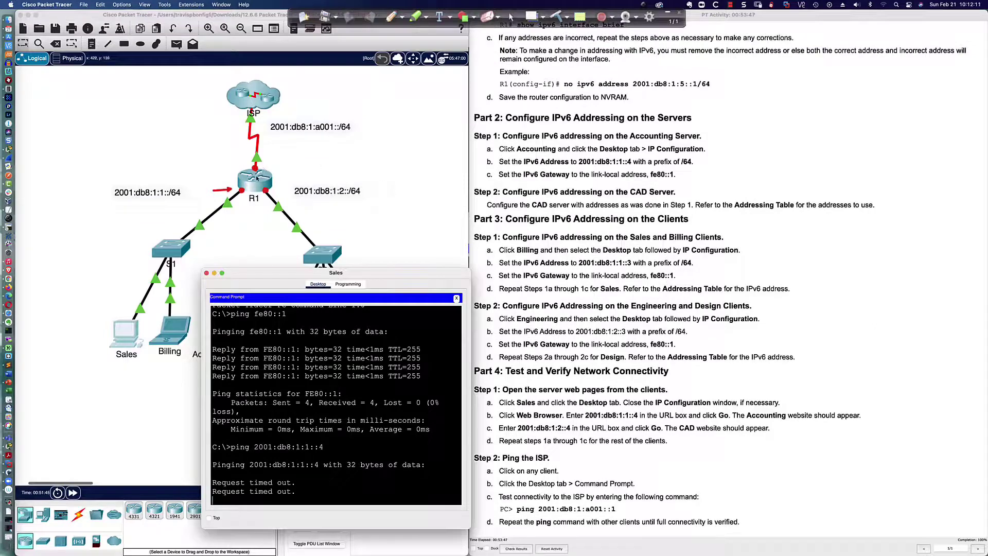
Ping the Accounting server at 2001:db8:1:1::4 from router R1's command line
{"action": "left_click", "coordinate": [258, 177]}
{"action": "type", "text": "ping"}
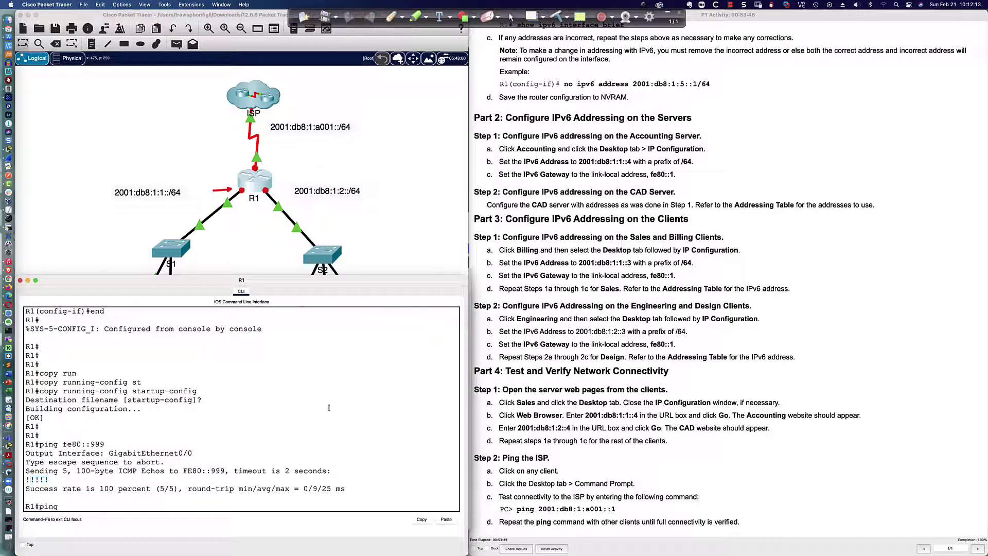
{"action": "type", "text": " 2001:db8:1:1::4"}
{"action": "key", "text": "Return"}
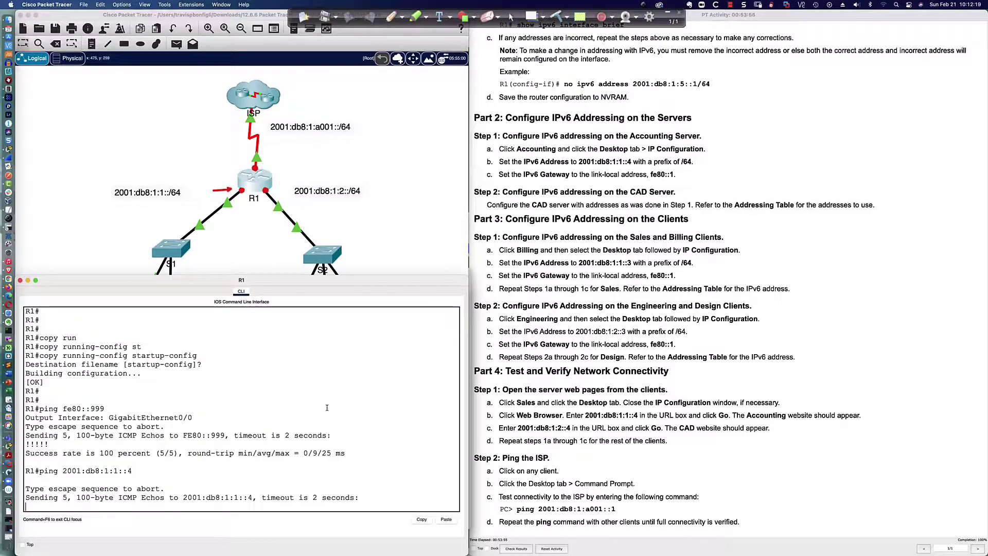
Check the Accounting server's IPv6 address in the Addressing Table and highlight the Part 4 instruction about the Accounting website
{"action": "scroll", "coordinate": [609, 255], "scroll_direction": "up", "scroll_amount": 15}
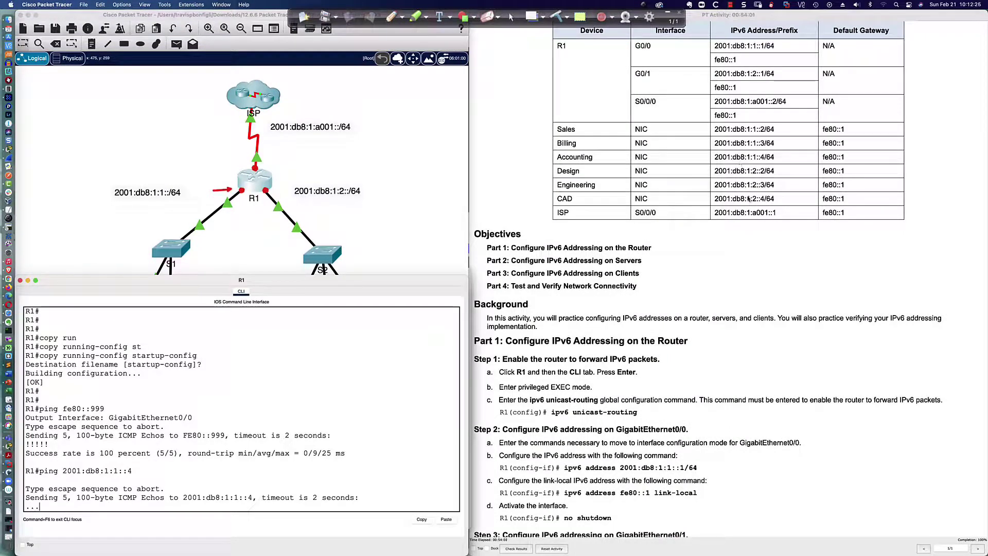
{"action": "left_click", "coordinate": [726, 159]}
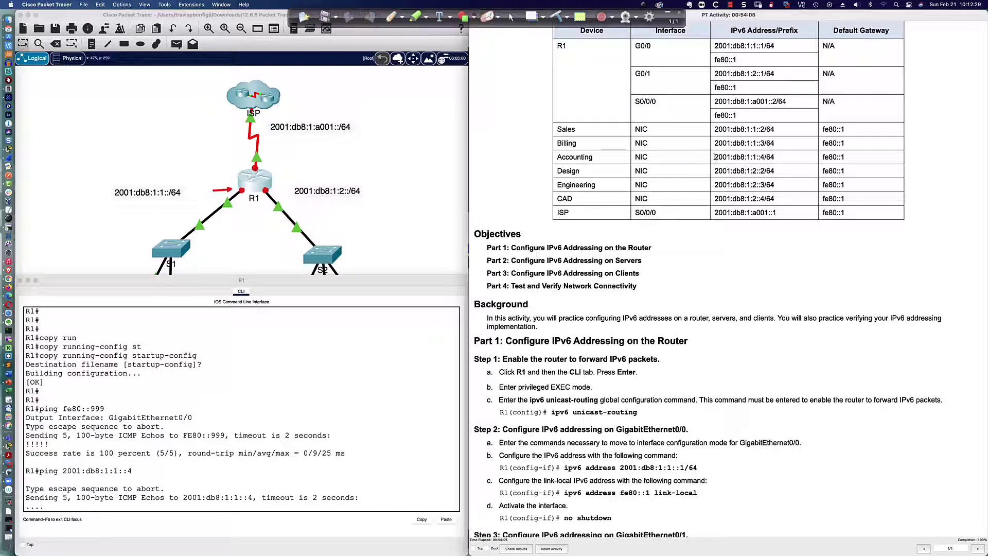
{"action": "left_click_drag", "start_coordinate": [715, 160], "coordinate": [773, 157]}
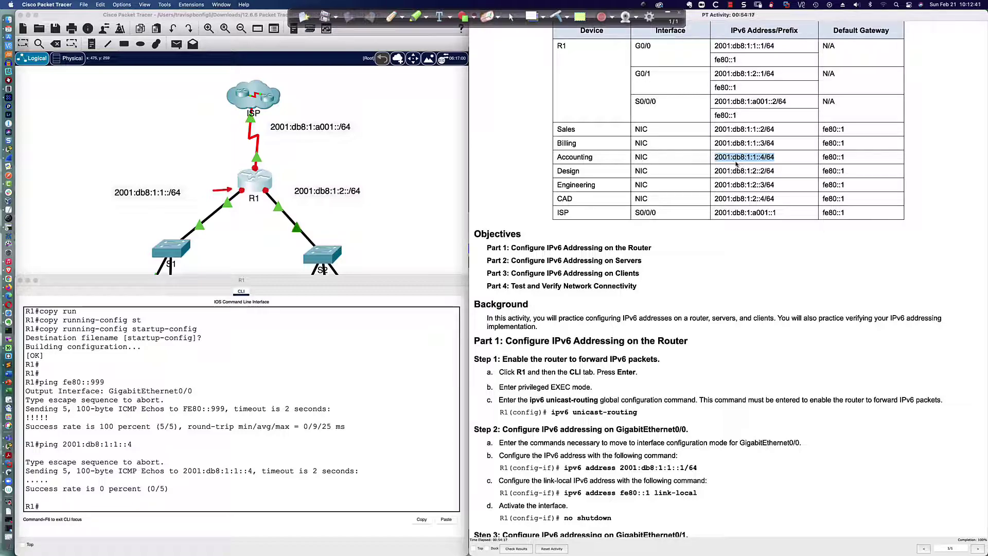
{"action": "scroll", "coordinate": [736, 164], "scroll_direction": "down", "scroll_amount": 15}
{"action": "scroll", "coordinate": [693, 312], "scroll_direction": "up", "scroll_amount": 2}
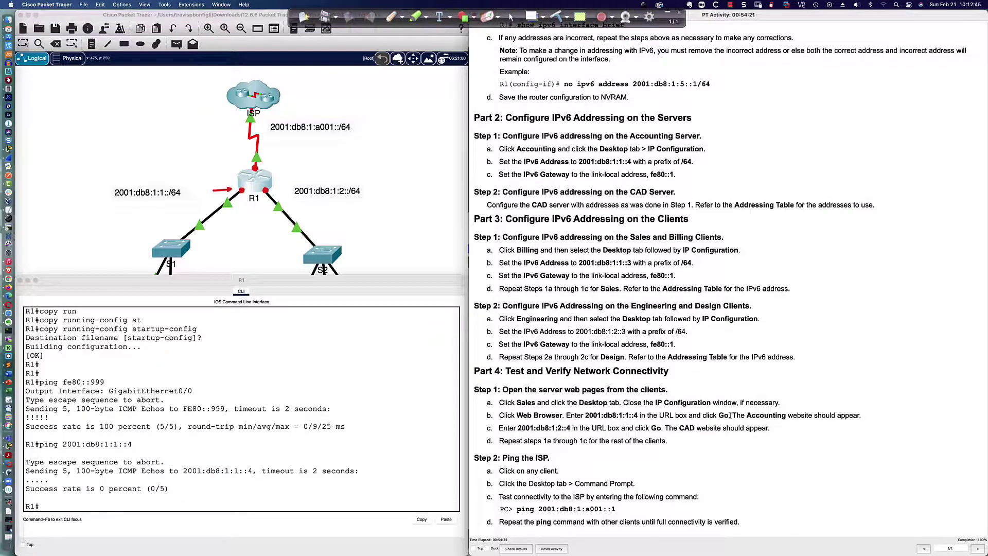
{"action": "left_click_drag", "start_coordinate": [731, 415], "coordinate": [860, 415]}
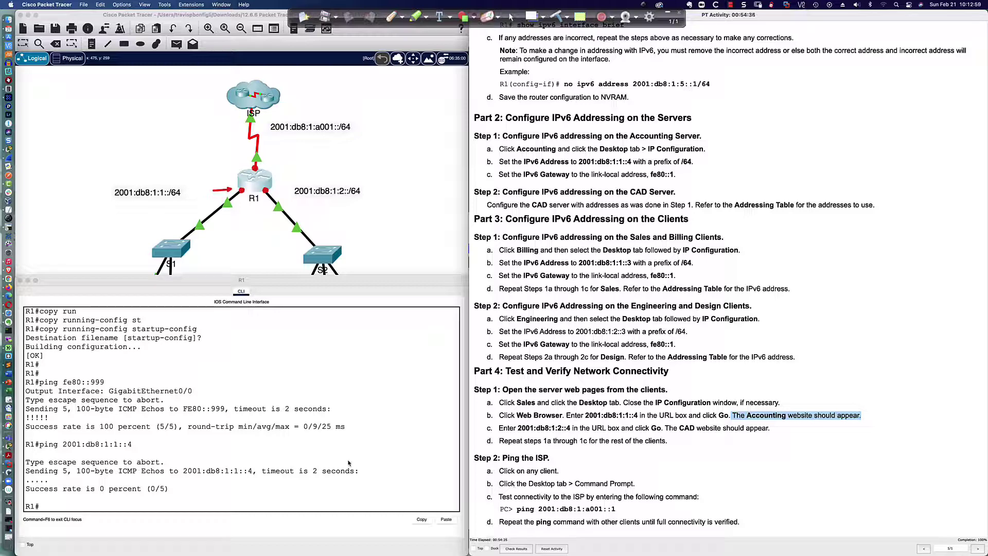
Ping the ISP at 2001:db8:1:a001::1 from router R1's command line
{"action": "left_click", "coordinate": [366, 459]}
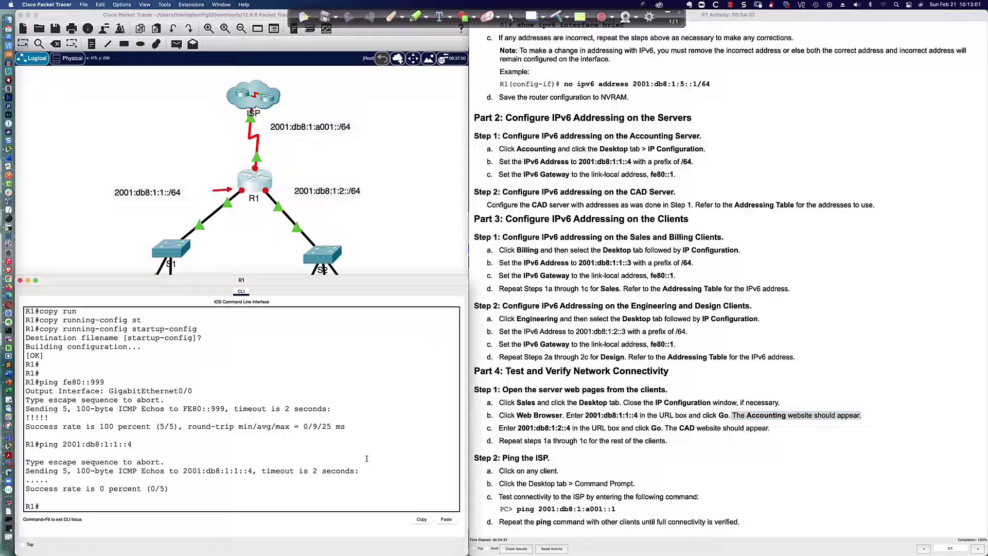
{"action": "type", "text": "ping 2001:db"}
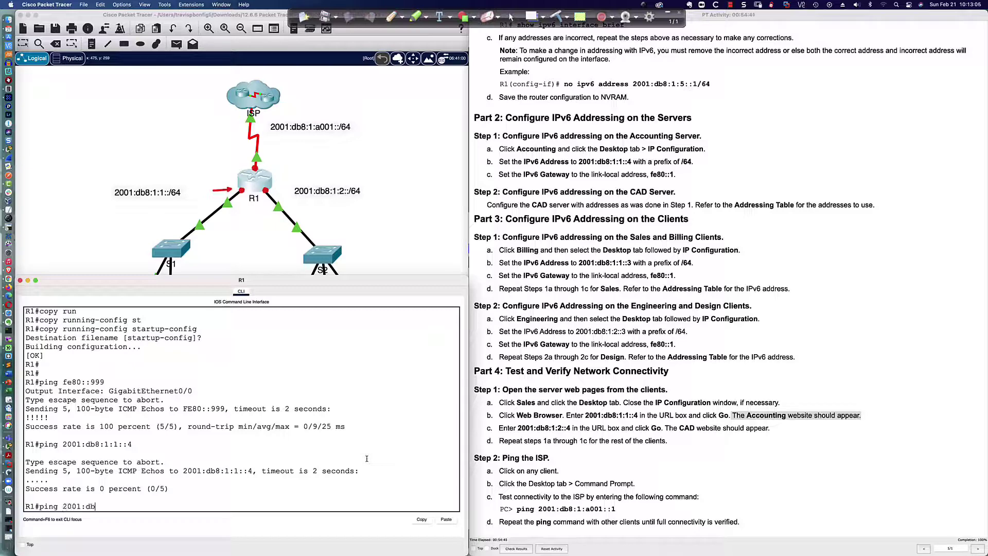
{"action": "type", "text": "8:1:a001::"}
{"action": "type", "text": "1"}
{"action": "key", "text": "Return"}
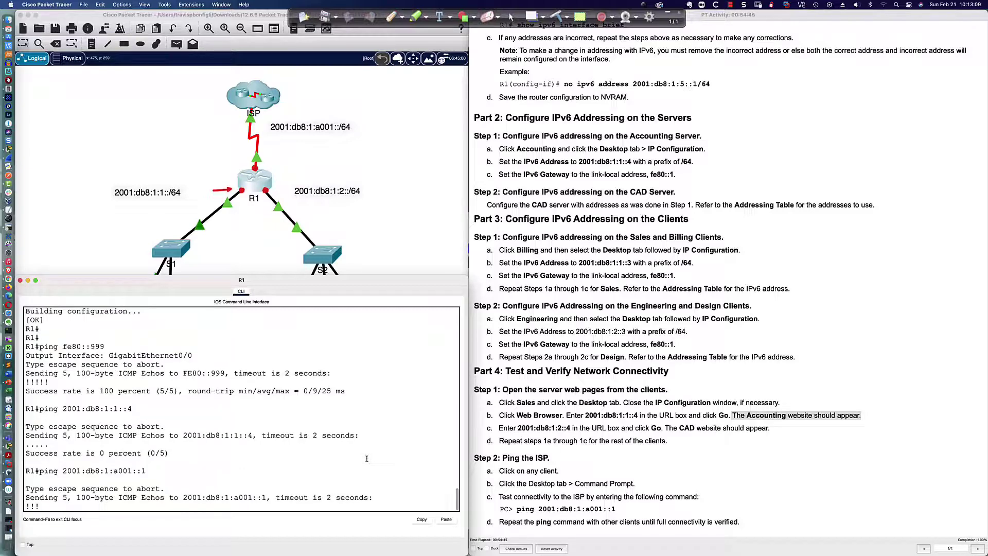
Close the CAD server's IP Configuration and ping the ISP at 2001:db8:1:a001::1 from its Command Prompt
{"action": "left_click", "coordinate": [382, 261]}
{"action": "left_click", "coordinate": [379, 331]}
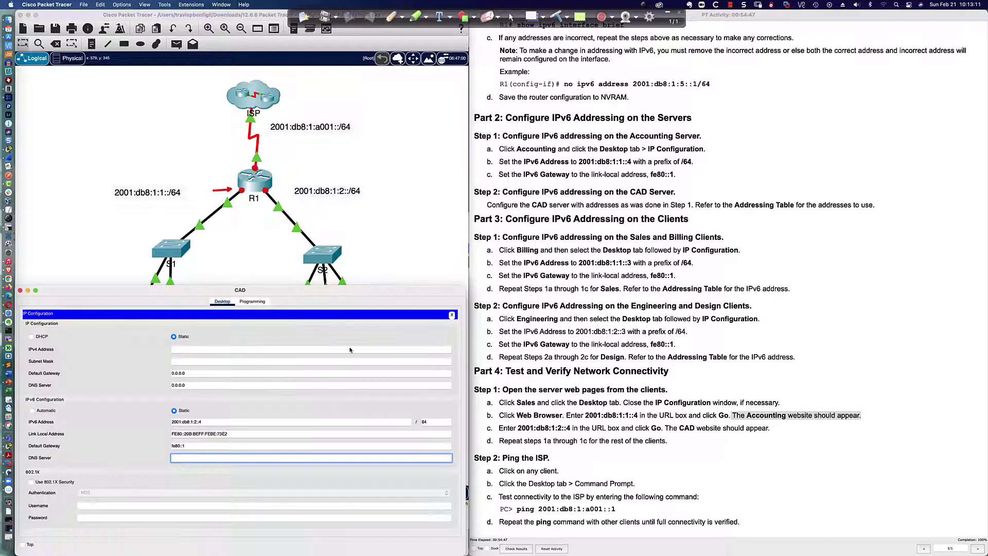
{"action": "left_click", "coordinate": [451, 315]}
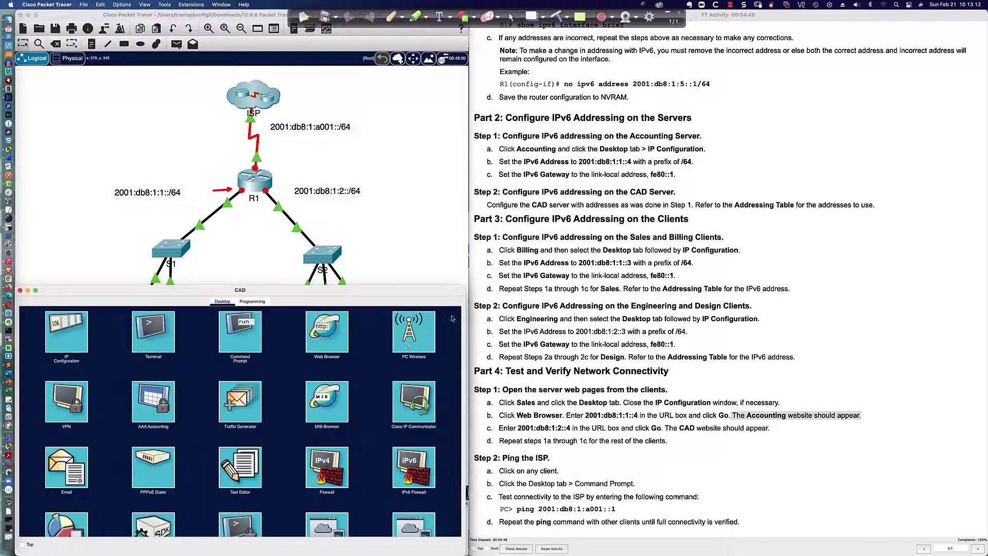
{"action": "left_click", "coordinate": [240, 330]}
{"action": "type", "text": "ping"}
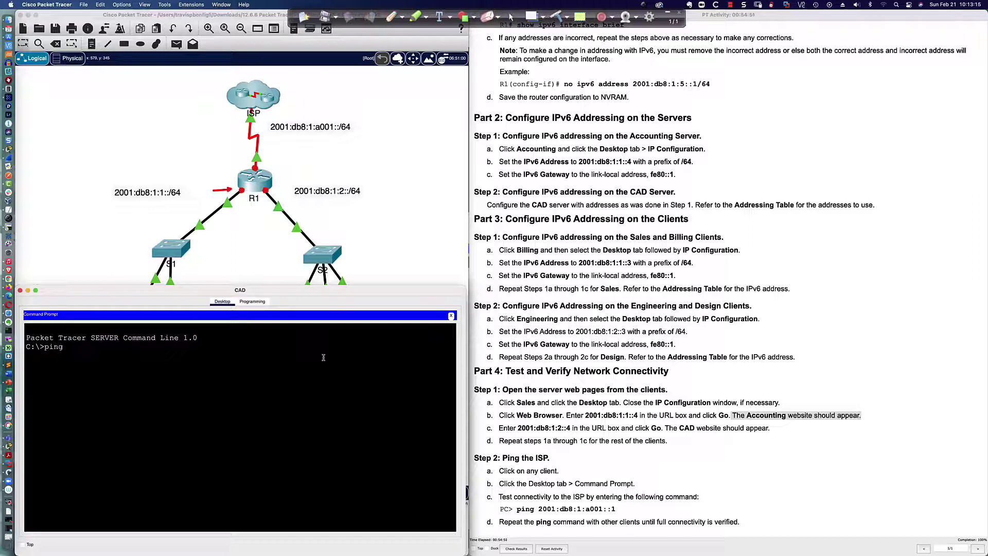
{"action": "type", "text": " 2001:db8:1:a001::1"}
{"action": "key", "text": "Return"}
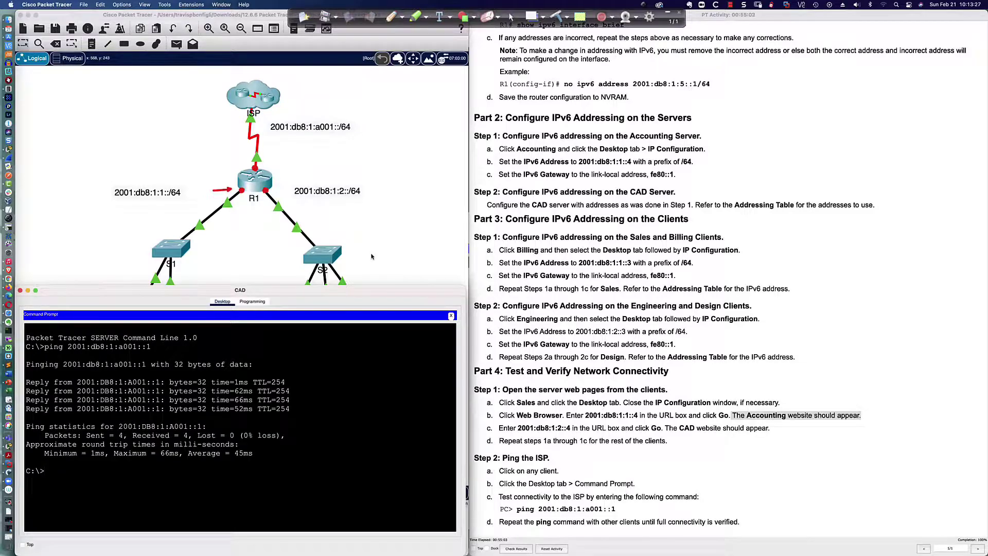
Close the CAD server's Command Prompt and check its IPv6 address in IP Configuration
{"action": "left_click", "coordinate": [372, 256]}
{"action": "left_click", "coordinate": [378, 322]}
{"action": "left_click", "coordinate": [451, 315]}
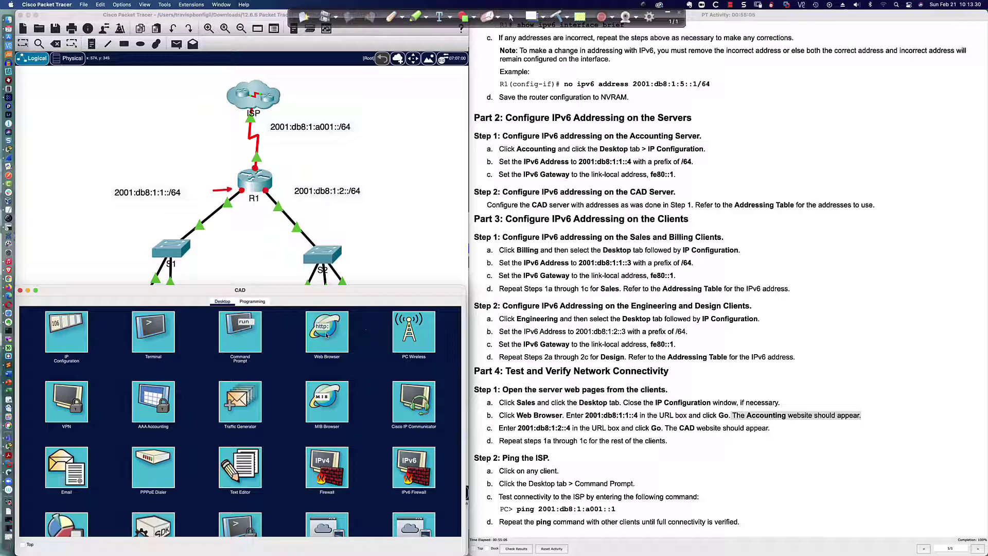
{"action": "left_click", "coordinate": [67, 330]}
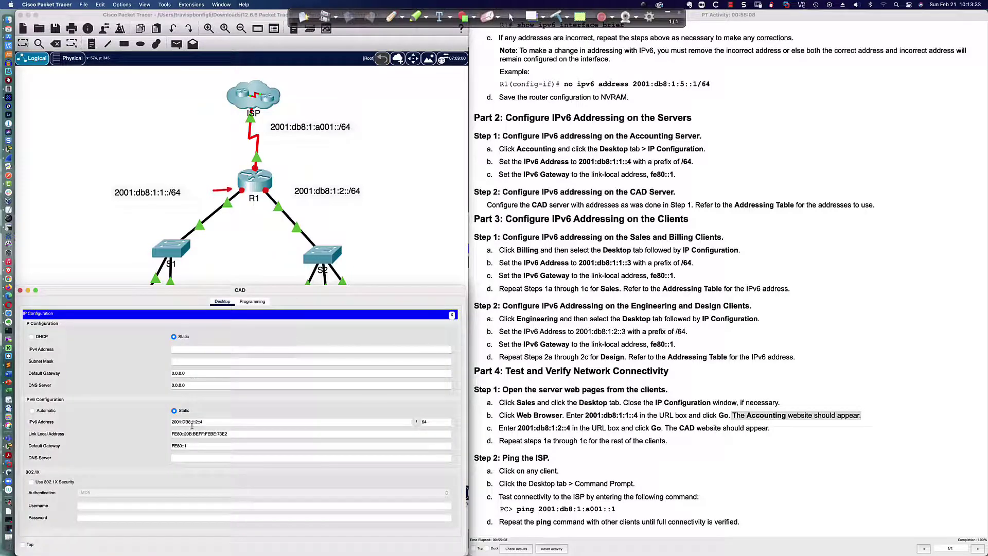
Load the CAD server's web page at 2001:db8:1:2::4 in the Sales client's Web Browser, then close the Sales window
{"action": "left_click", "coordinate": [394, 278]}
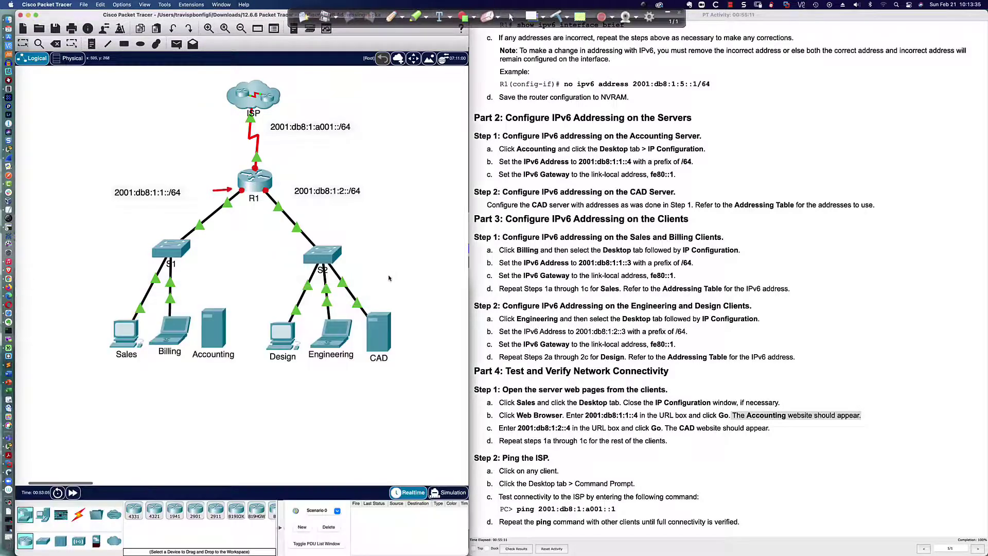
{"action": "left_click", "coordinate": [114, 330]}
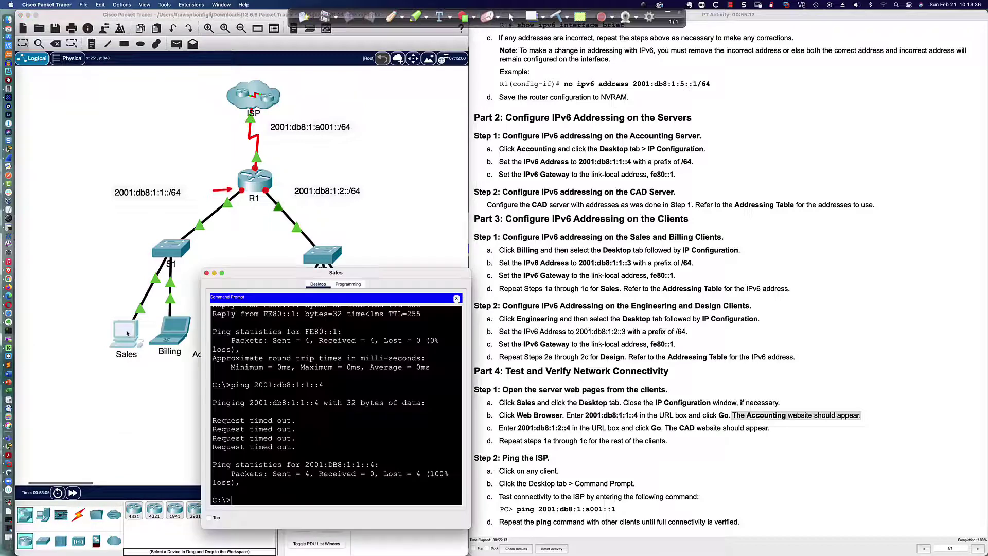
{"action": "left_click", "coordinate": [456, 299]}
{"action": "left_click", "coordinate": [438, 317]}
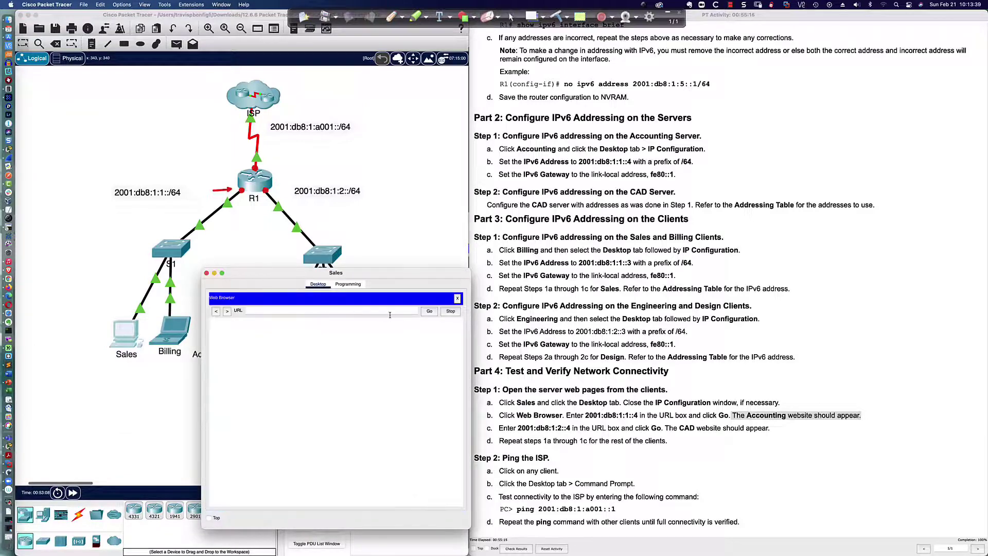
{"action": "left_click", "coordinate": [281, 309]}
{"action": "type", "text": "2001"}
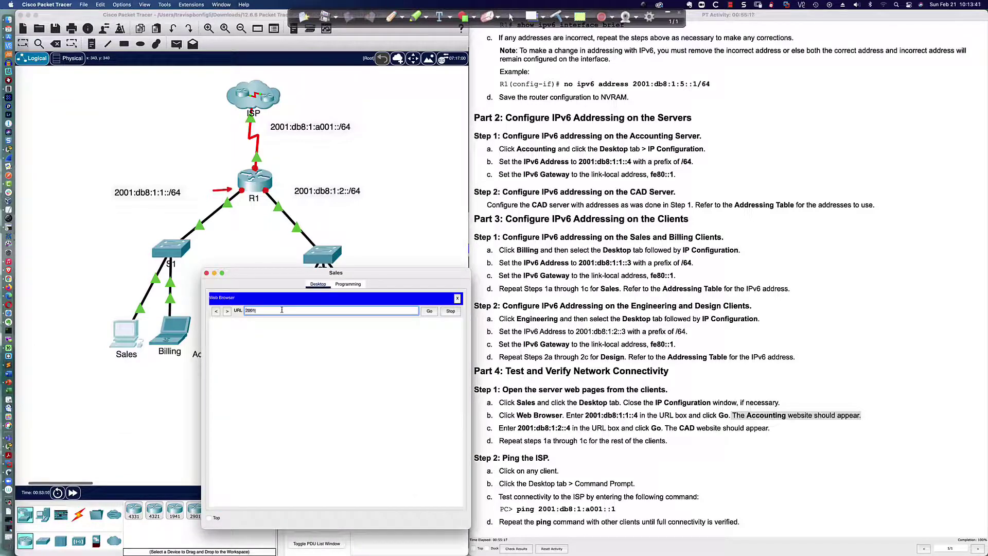
{"action": "type", "text": ":db8:1:2::4"}
{"action": "key", "text": "Return"}
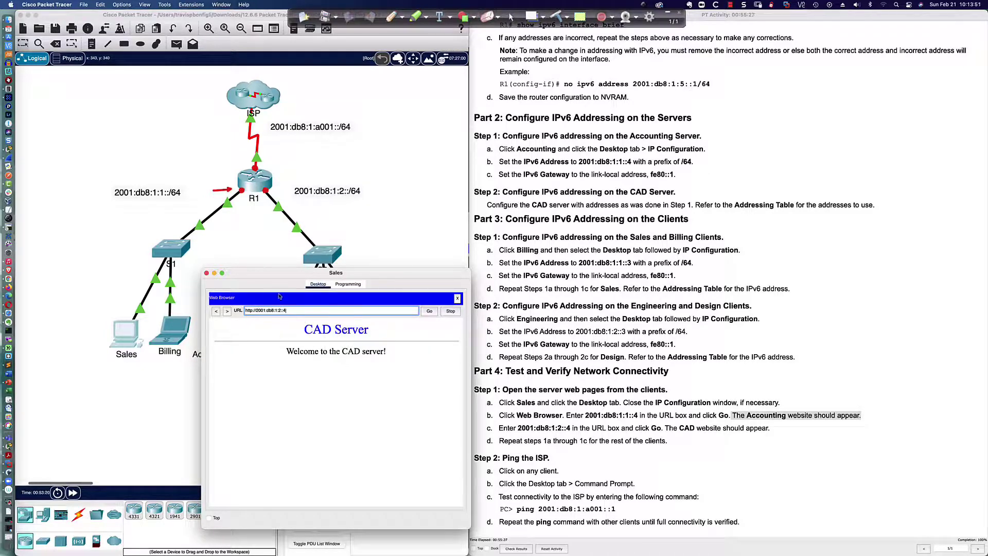
{"action": "left_click", "coordinate": [207, 273]}
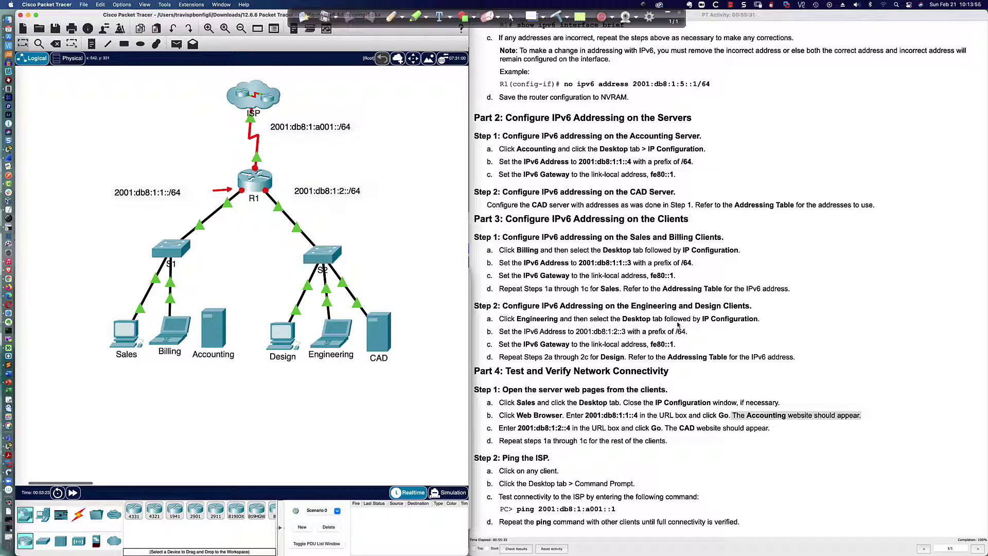
Switch to the PowerPoint title slide, clear the red screen annotations and minimize the annotation toolbar
{"action": "key", "text": "super+Tab"}
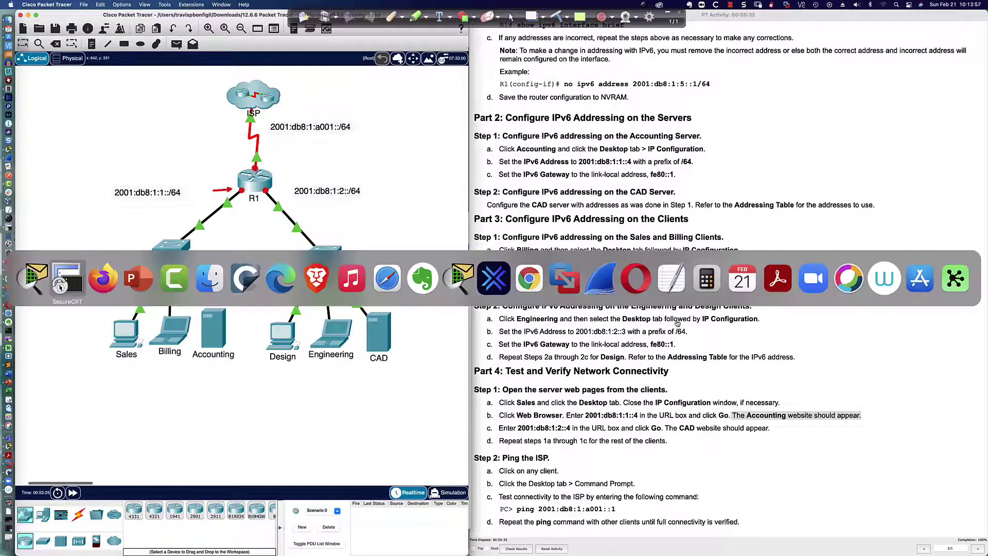
{"action": "key", "text": "super+Tab"}
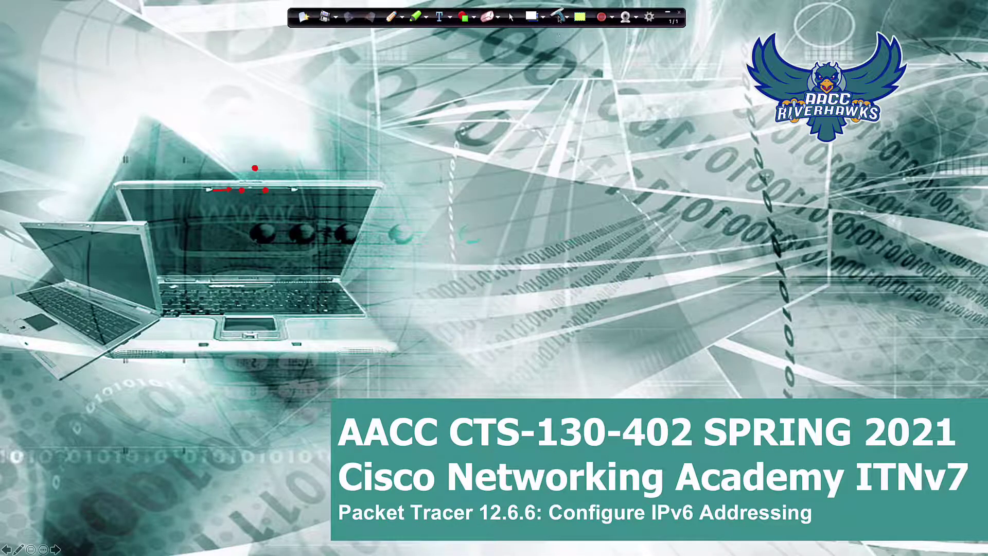
{"action": "left_click", "coordinate": [559, 17]}
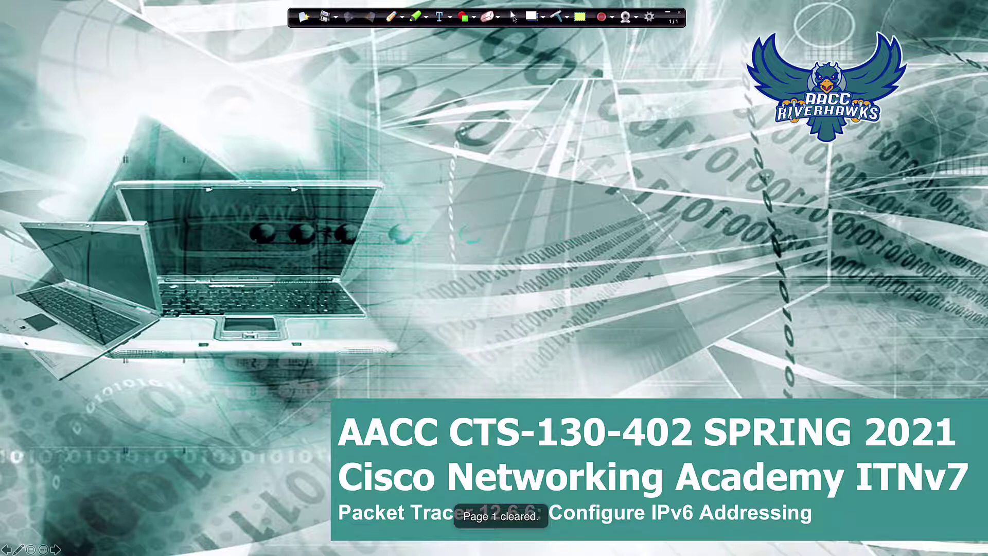
{"action": "left_click", "coordinate": [667, 12]}
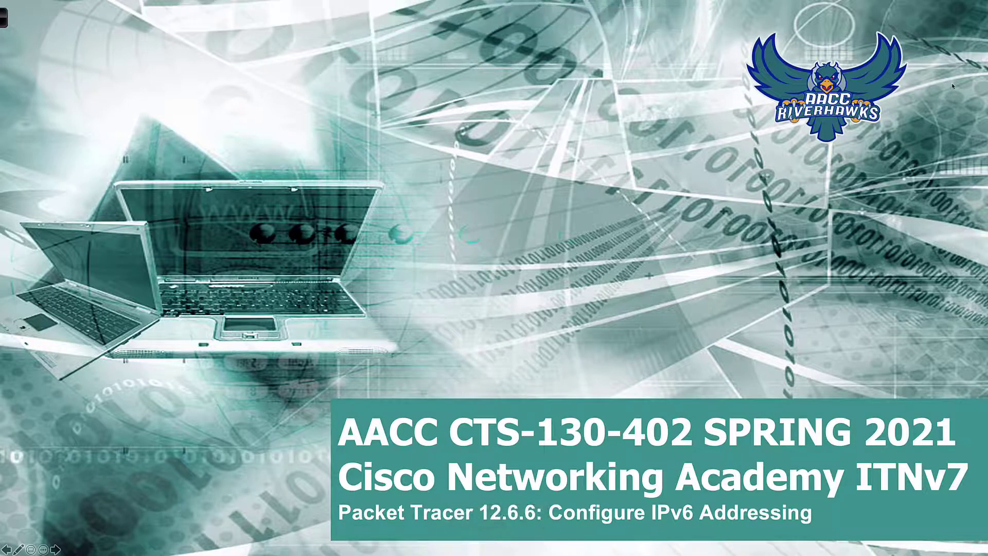